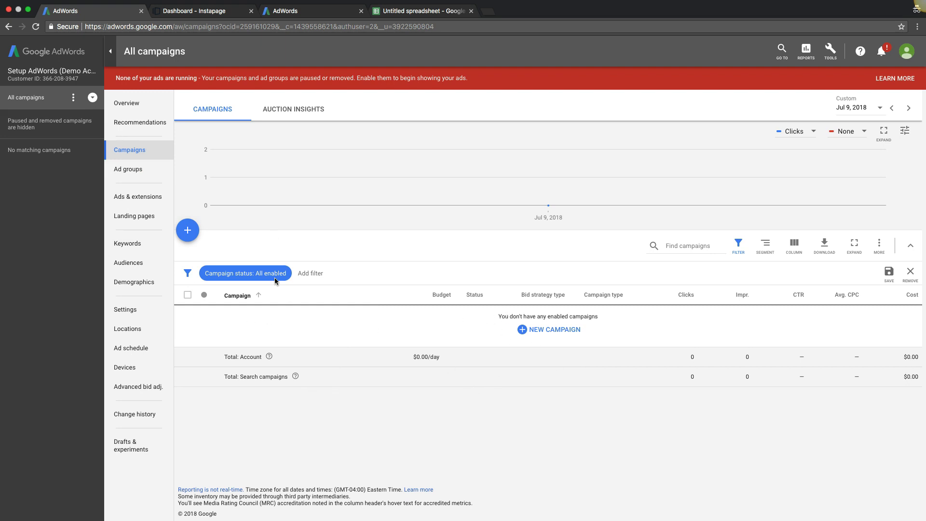
- View campaigns of all statuses in the campaign list and restore the status filter to All enabled
left_click(259, 274)
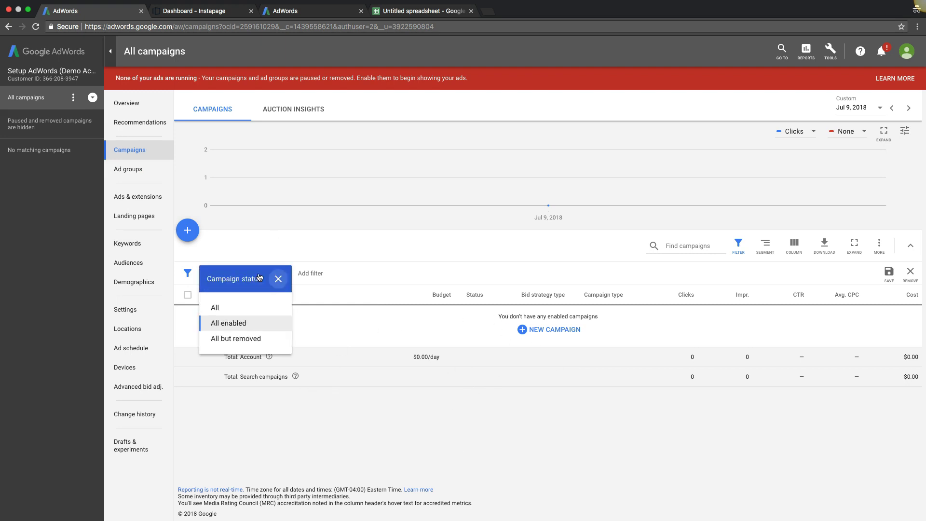
left_click(233, 312)
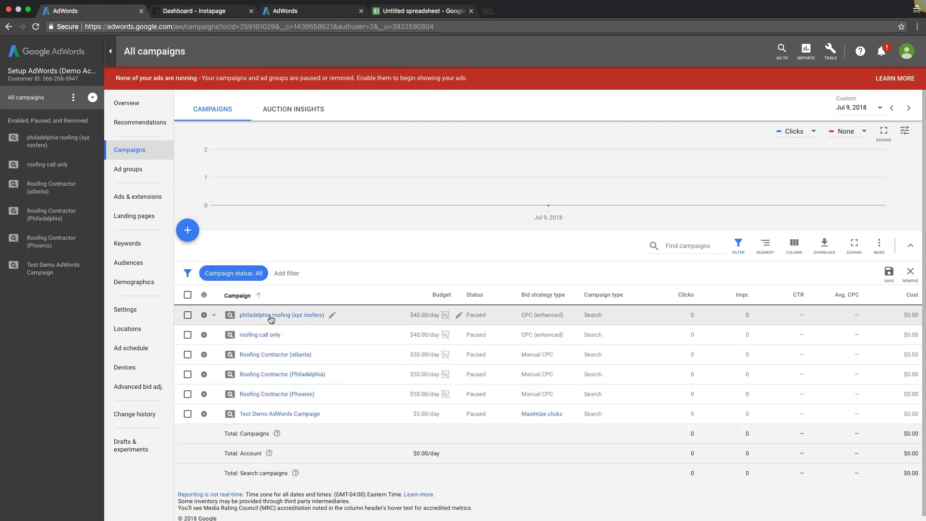
left_click(240, 274)
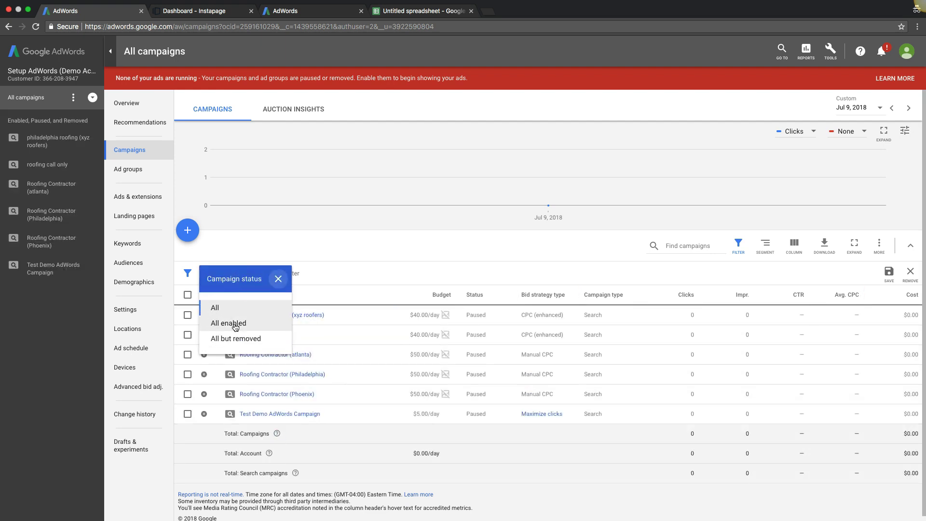
left_click(232, 323)
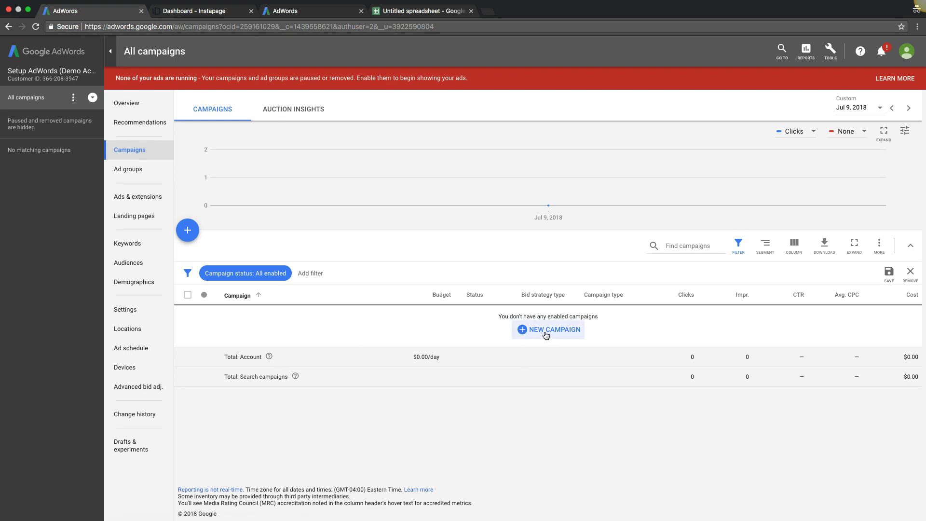
- Start a new campaign with Leads as its goal and Search as its campaign type
left_click(189, 237)
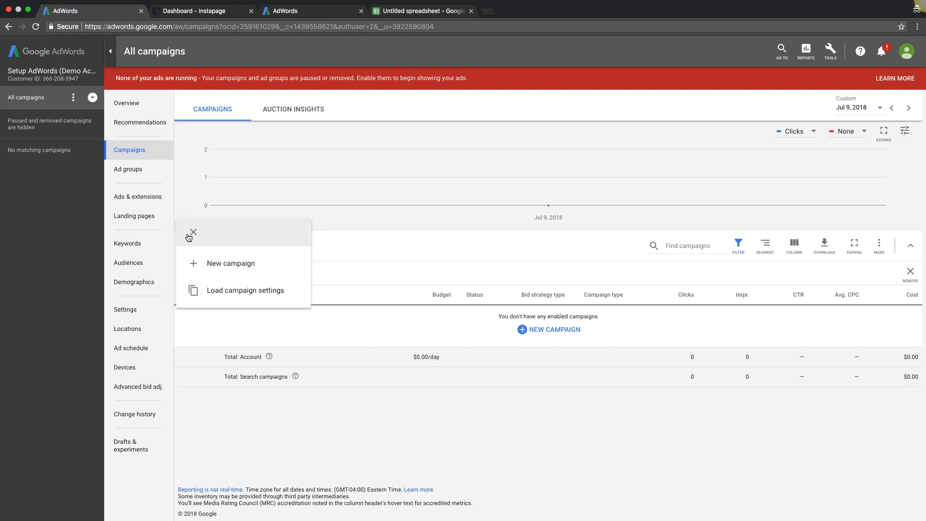
left_click(243, 276)
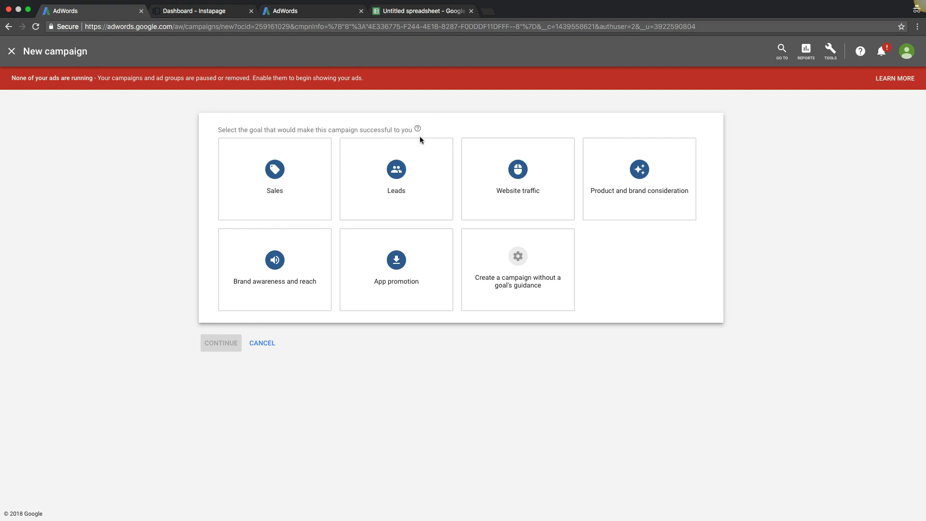
left_click(399, 174)
left_click(273, 390)
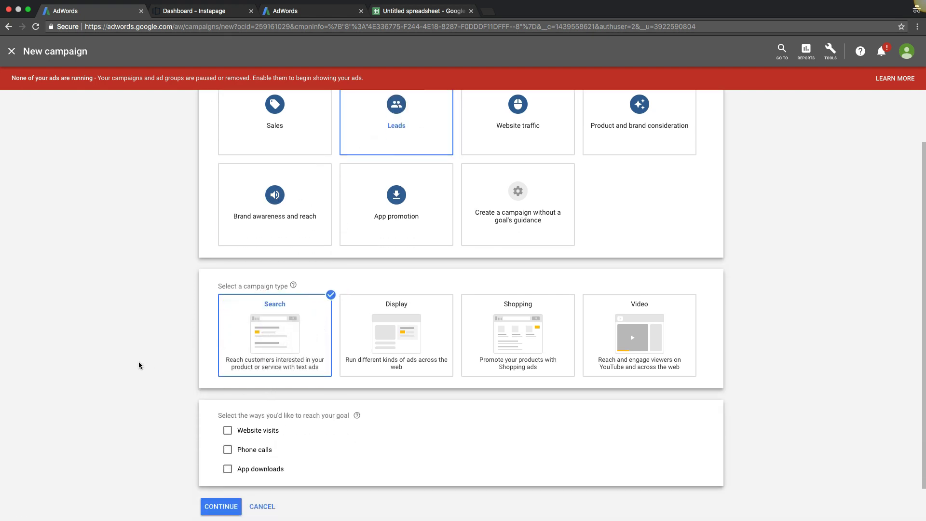
- Choose website visits as the way to reach the goal and enter xyzroof.com as the business's website
scroll(138, 361, "down", 2)
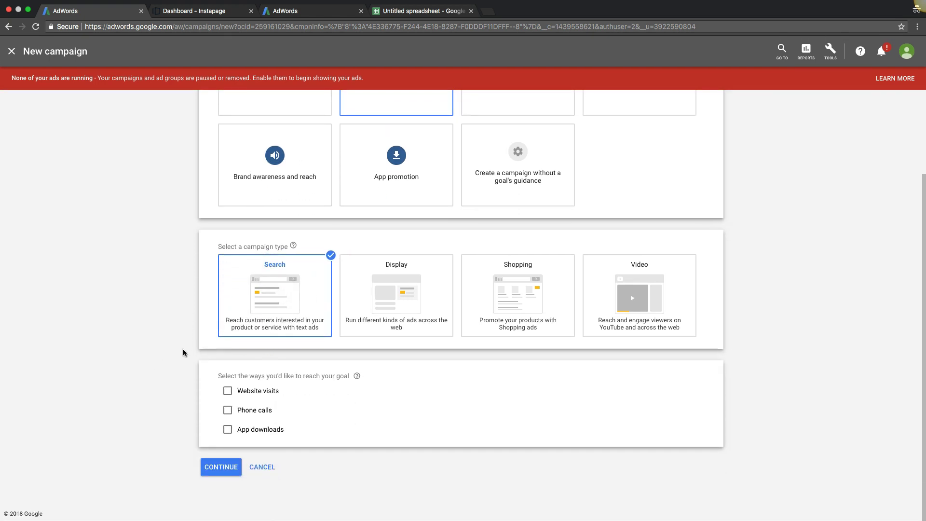
left_click(228, 391)
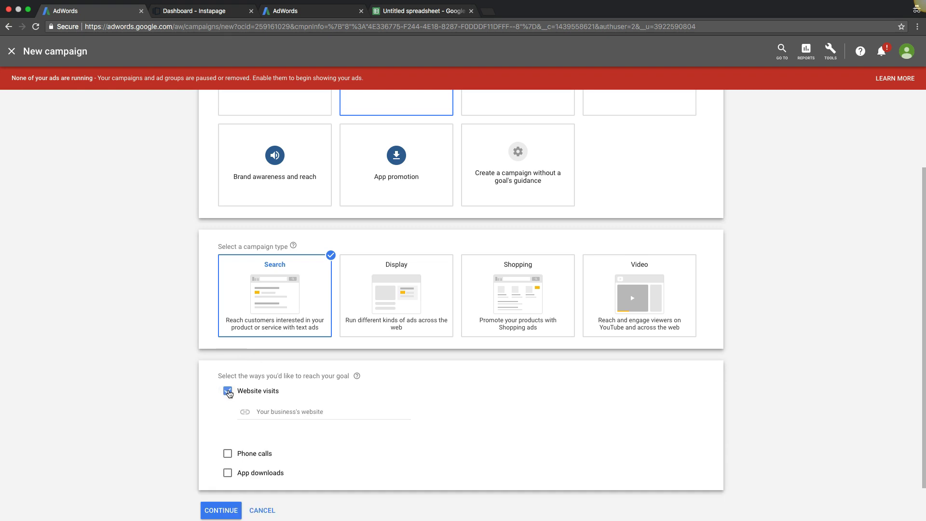
left_click(283, 413)
type("xyz")
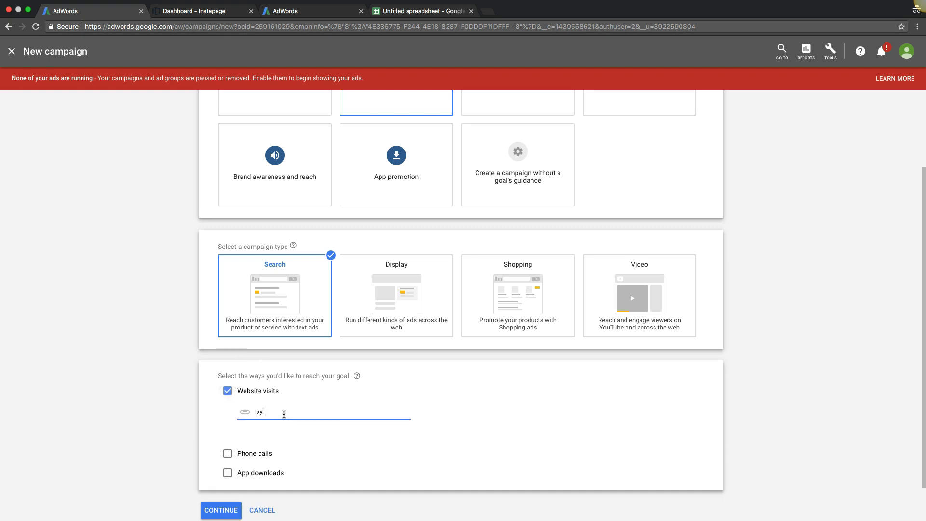
type("roof.com")
- Switch to Instapage, open the published xyz roofing lander page, copy its web address and close the page
left_click(209, 13)
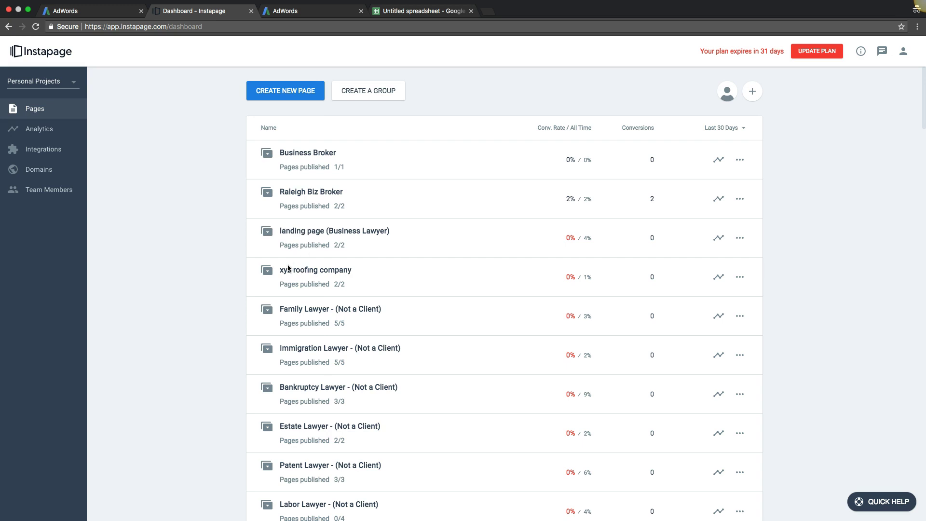
left_click(268, 275)
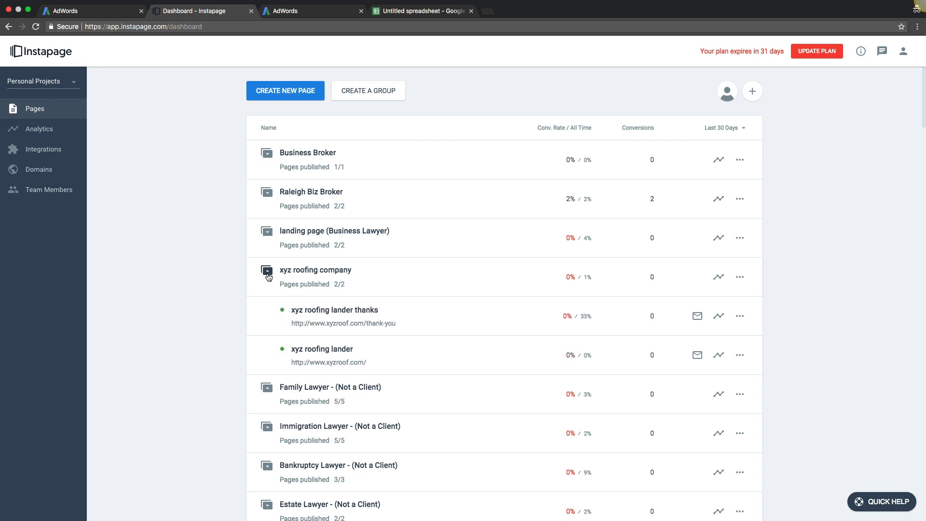
left_click(335, 367)
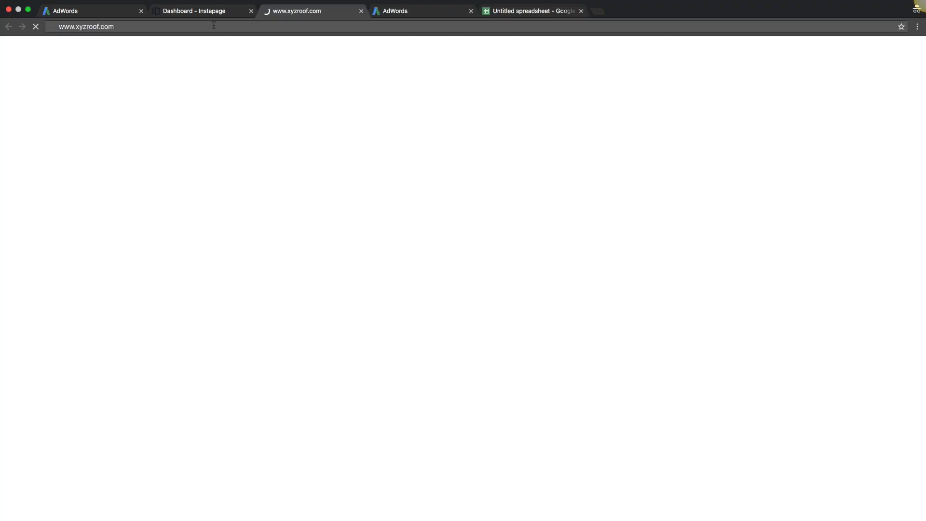
left_click(204, 29)
key("ctrl+c")
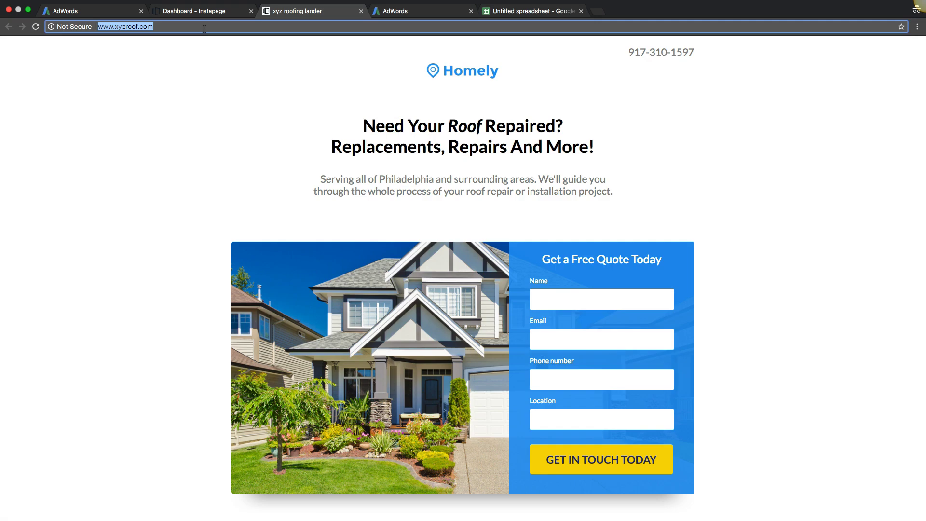
left_click(361, 10)
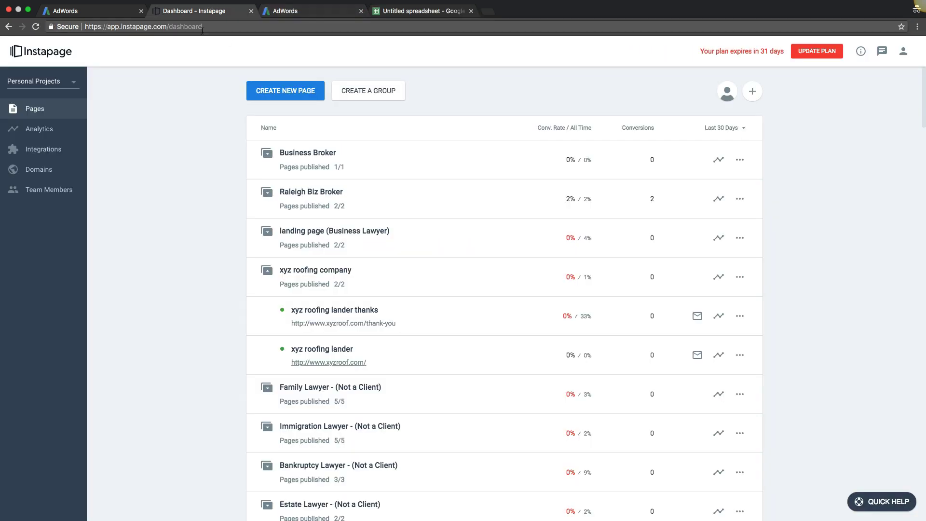
left_click(299, 11)
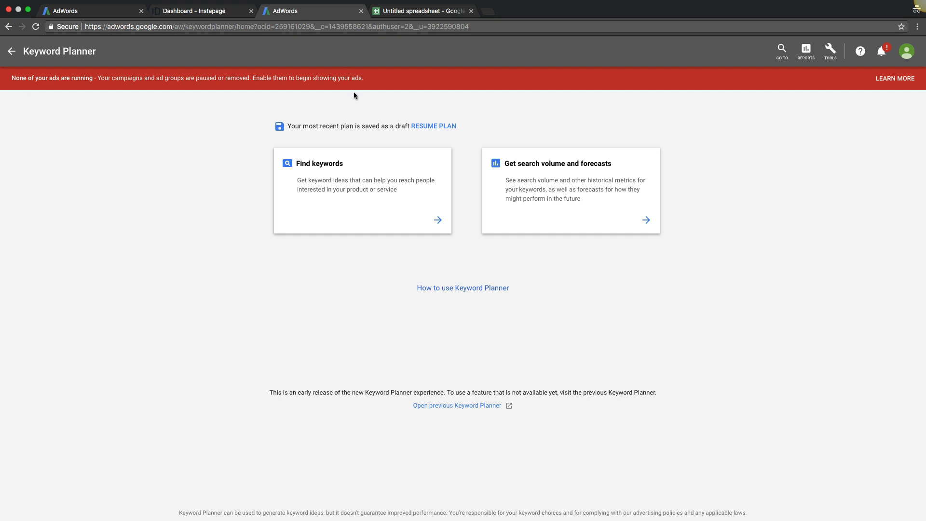
left_click(91, 13)
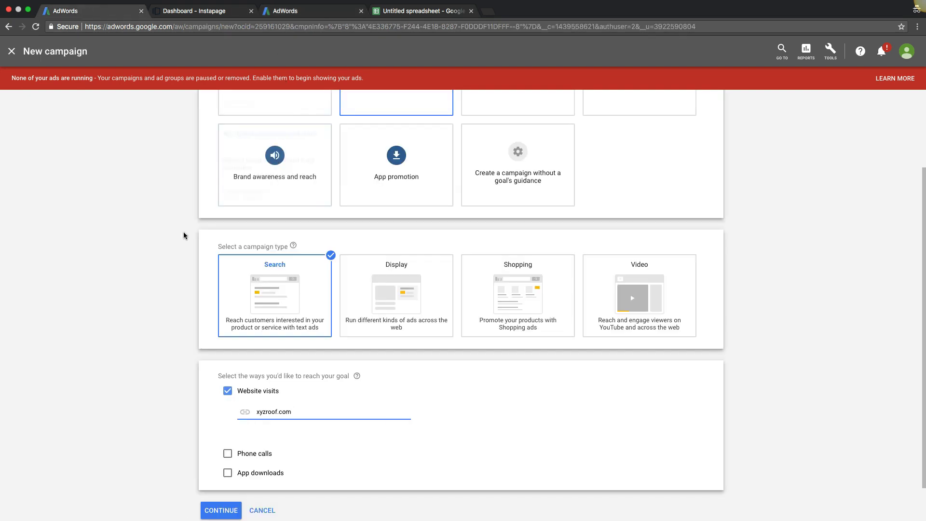
scroll(155, 269, "down", 2)
double_click(278, 369)
key("ctrl+v")
left_click(194, 371)
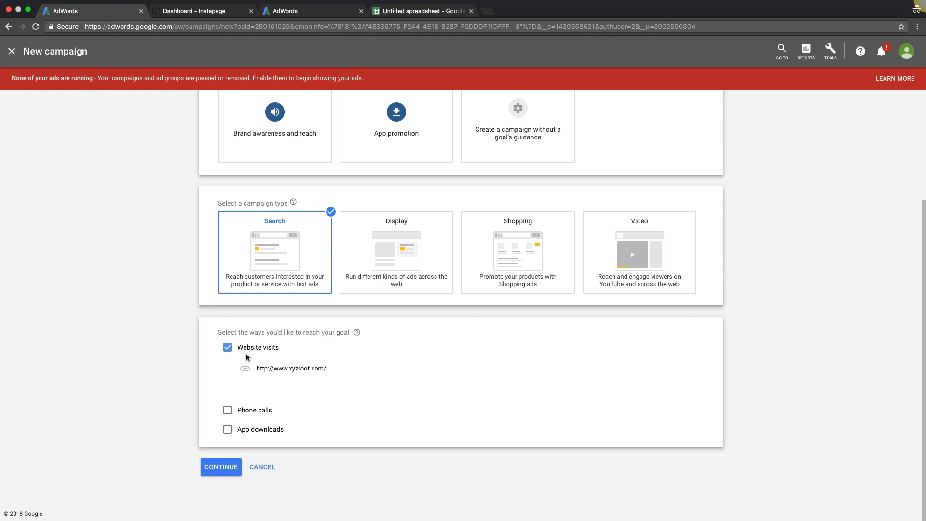
left_click(220, 476)
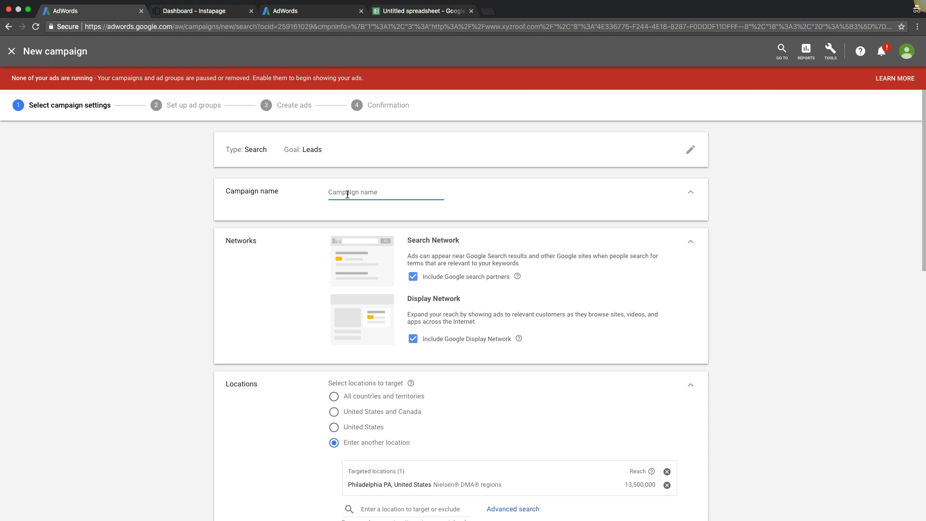
- Name the campaign XYZ Roofers INC
type("XYZ Roofers iNC")
left_click(370, 192)
key("BackSpace")
type("I")
- Exclude the Google Display Network from the campaign while leaving Google search partners included
left_click(412, 341)
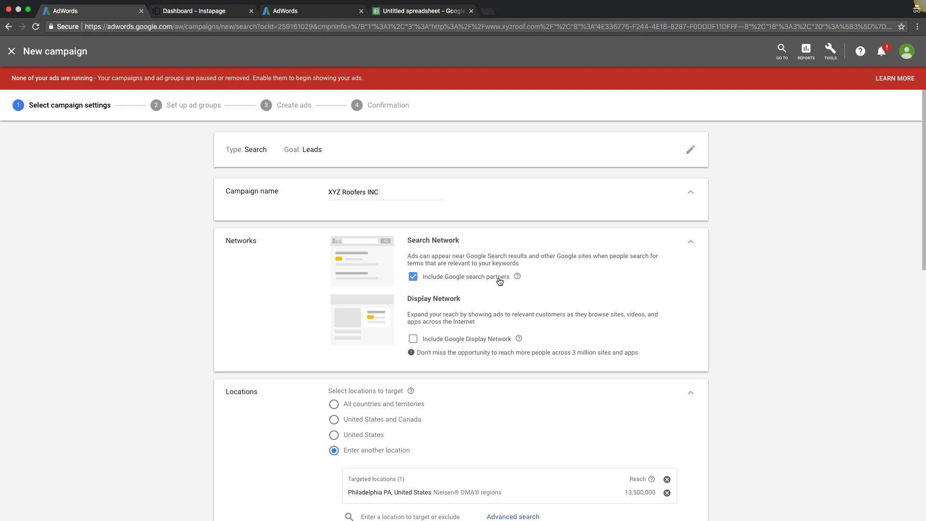
left_click(418, 279)
left_click(418, 280)
- Set the location options to target only people in the targeted locations
scroll(181, 269, "down", 5)
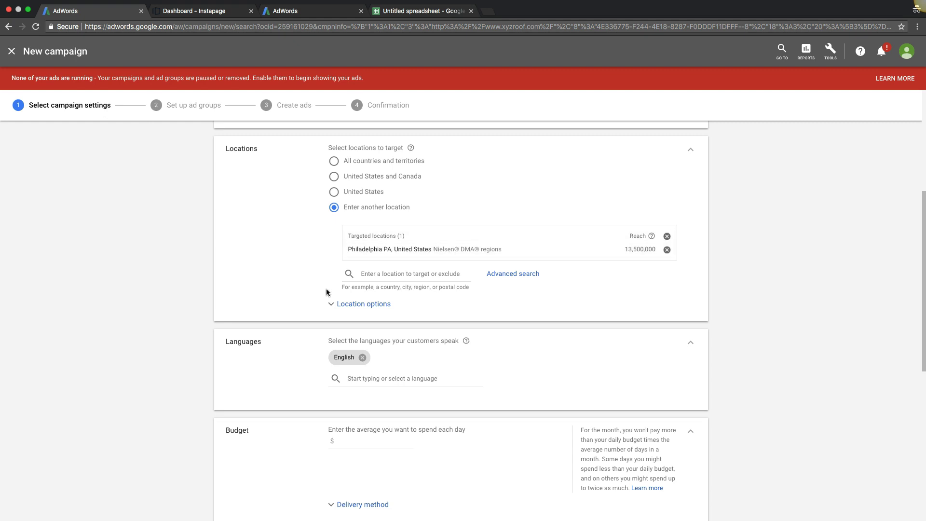
left_click(348, 308)
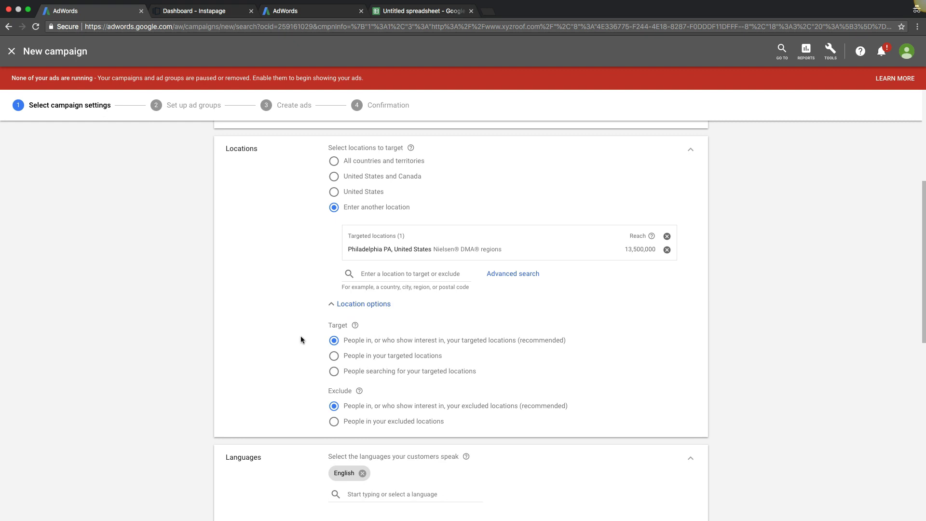
left_click(334, 356)
- Set the average daily budget to $40.00 and show the delivery method options
scroll(182, 340, "down", 6)
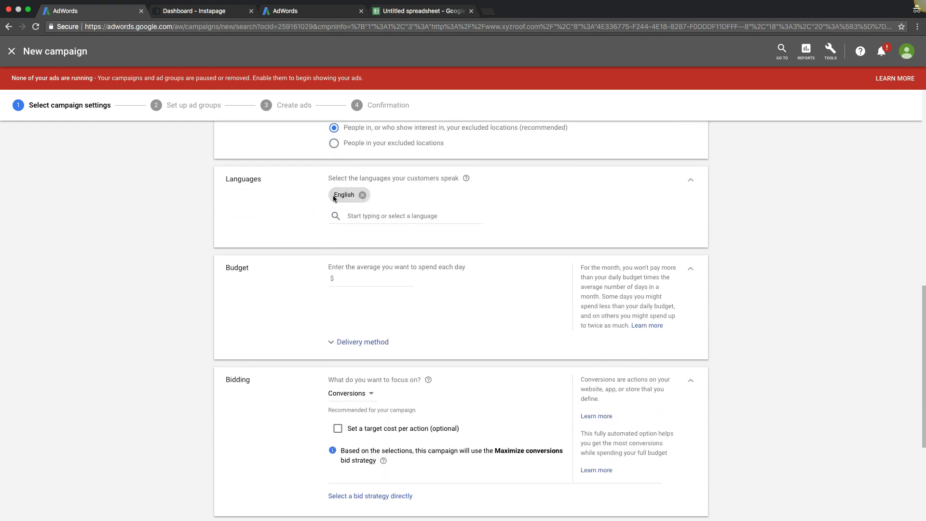
left_click(340, 280)
type("40.00")
left_click(350, 344)
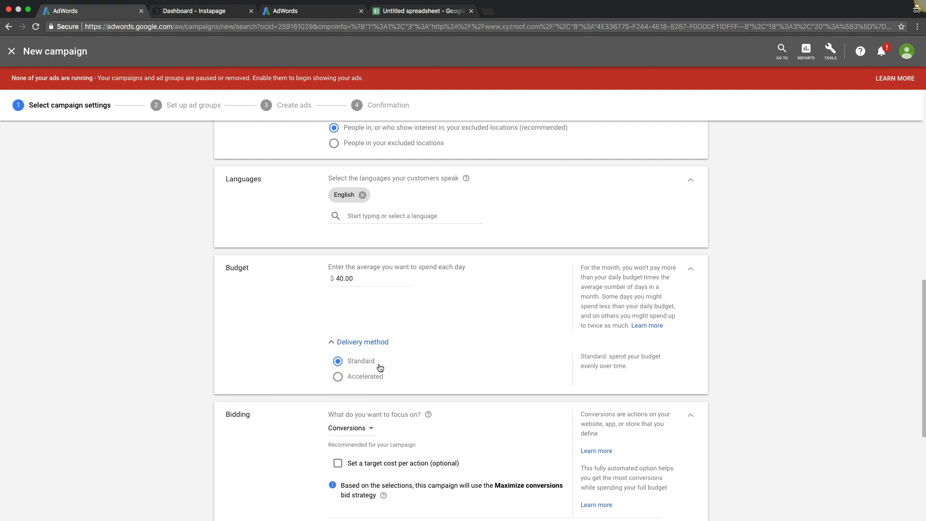
- Select the bid strategy directly and set it to Manual CPC
scroll(167, 343, "down", 4)
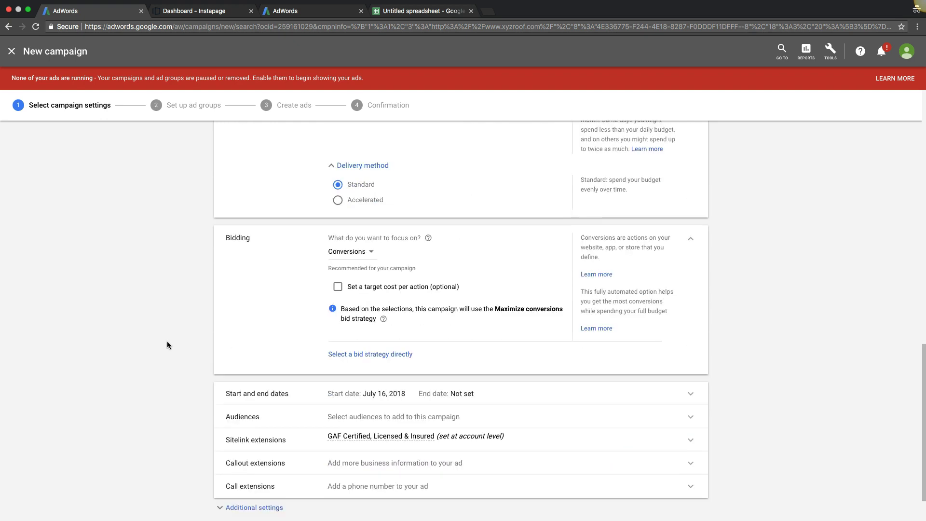
scroll(167, 343, "down", 1)
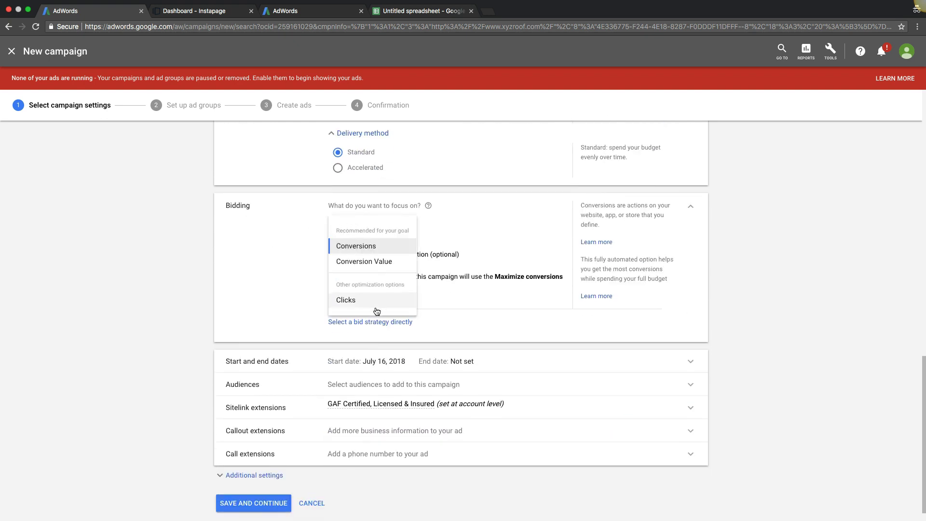
left_click(350, 309)
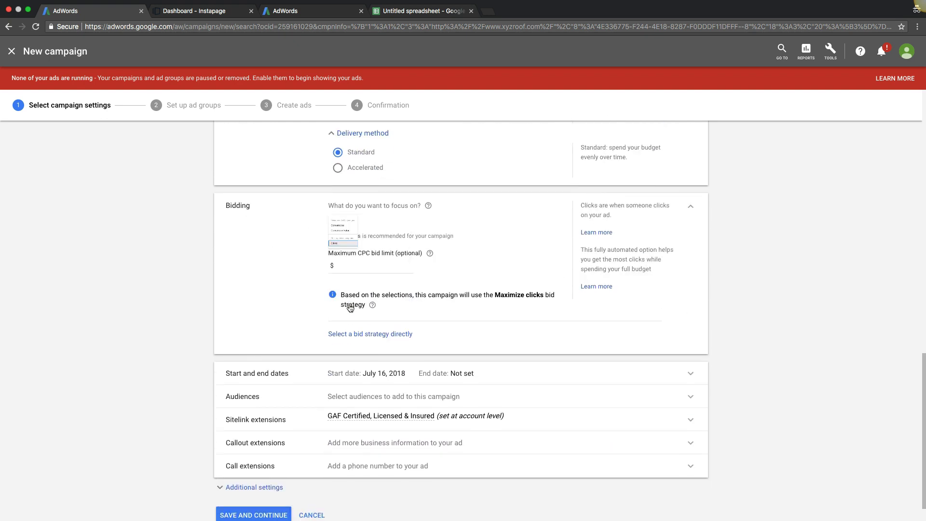
left_click(353, 334)
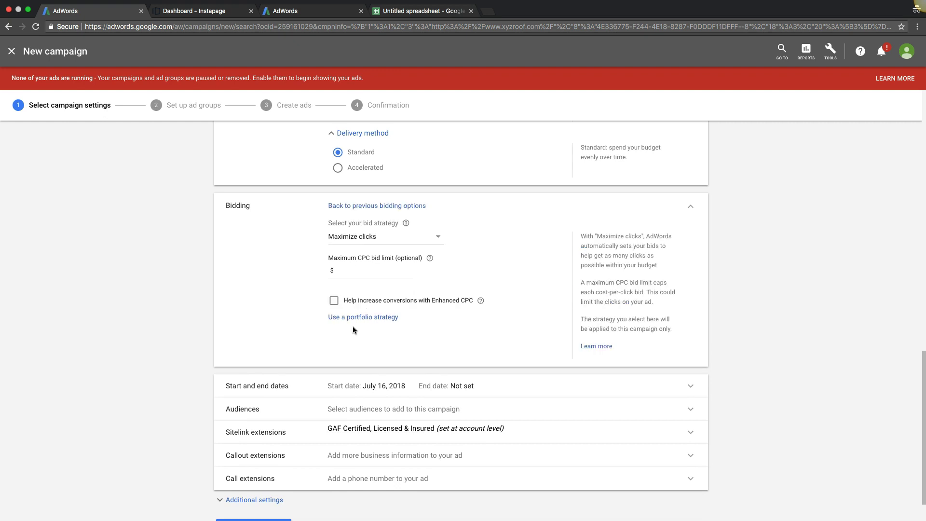
left_click(352, 237)
left_click(365, 395)
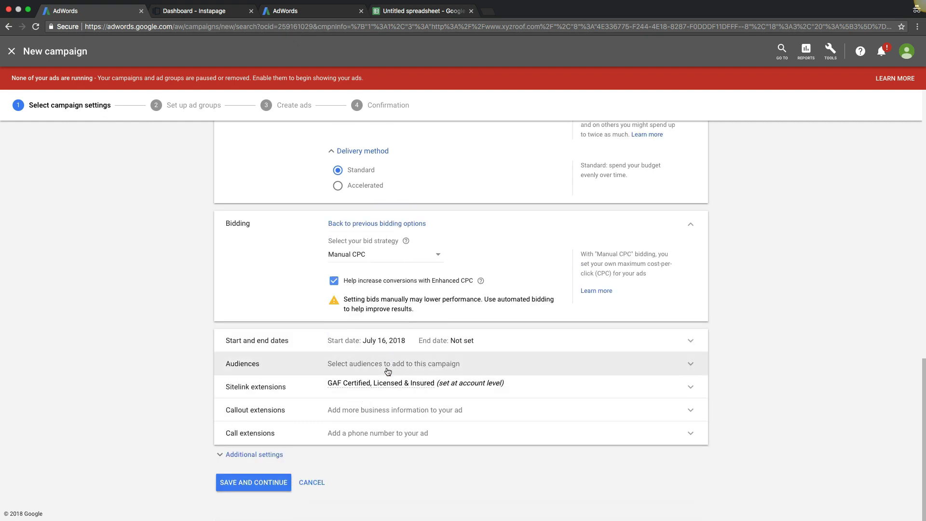
- Turn off the option to help increase conversions with Enhanced CPC
left_click(334, 282)
left_click(334, 282)
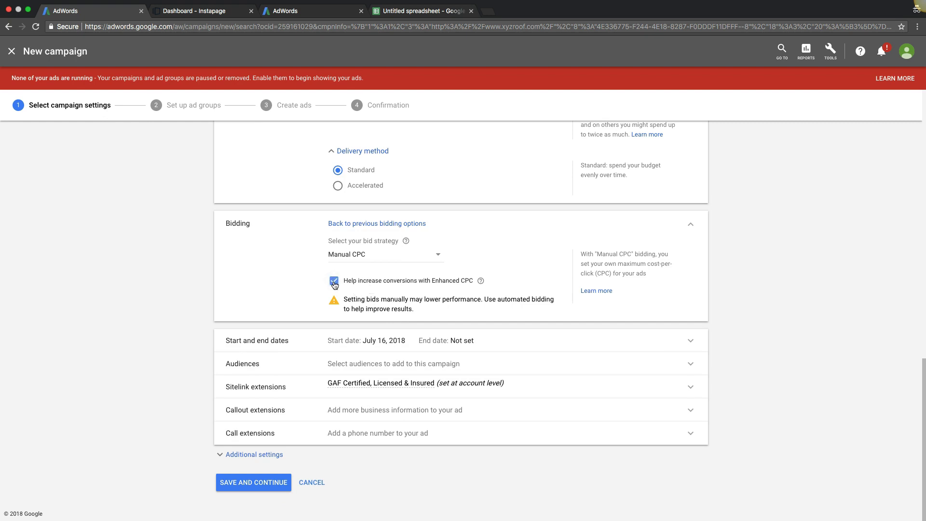
left_click(334, 282)
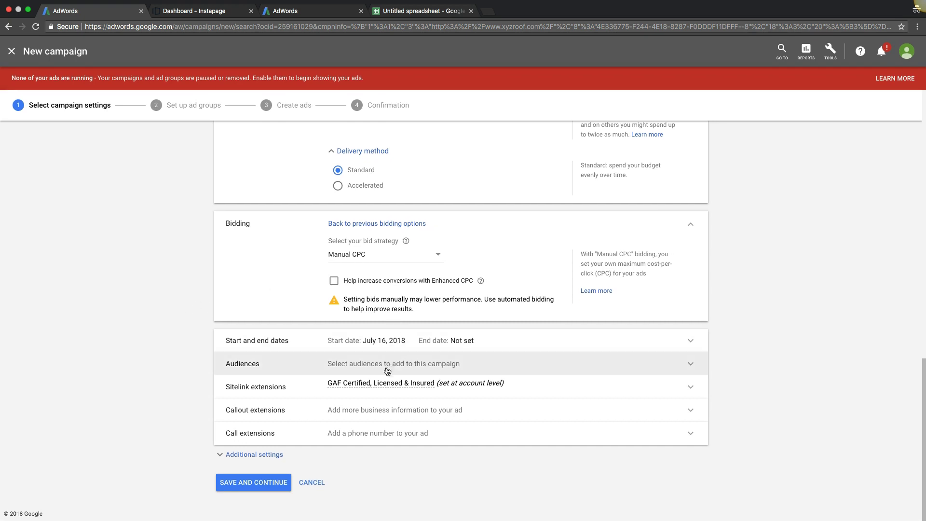
- Set the sitelink extensions to be selected and created at campaign level instead of using the account-level ones
mouse_move(384, 384)
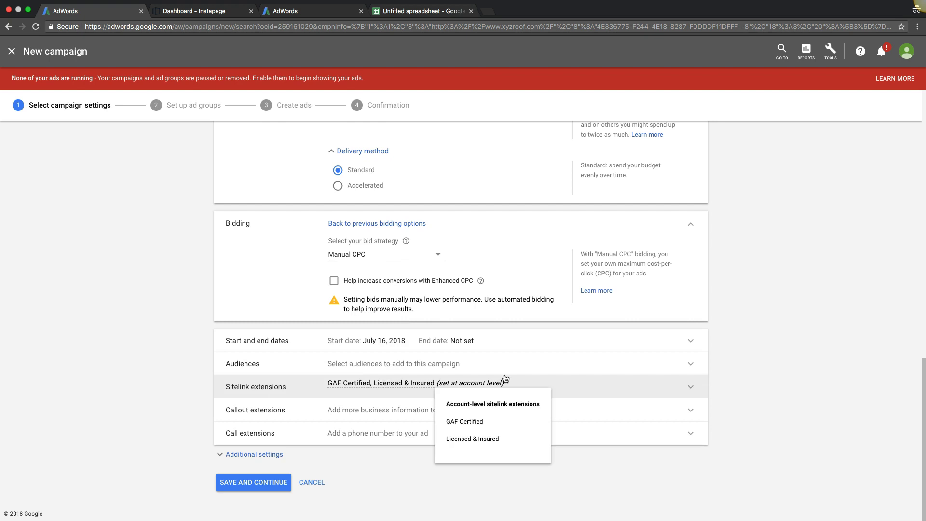
left_click(679, 389)
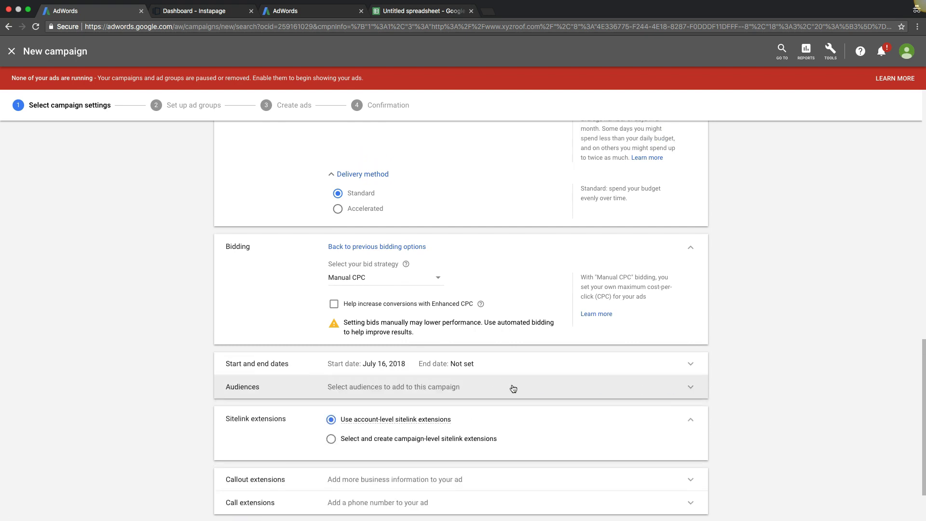
left_click(331, 439)
- Expand the additional campaign settings to show the remaining extensions, ad rotation and ad schedule
scroll(177, 415, "down", 6)
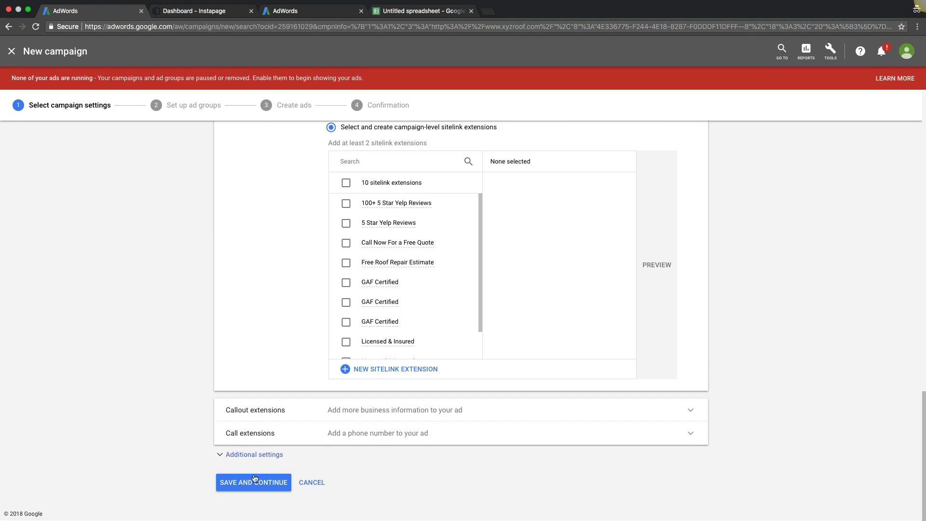
left_click(250, 456)
scroll(151, 359, "down", 4)
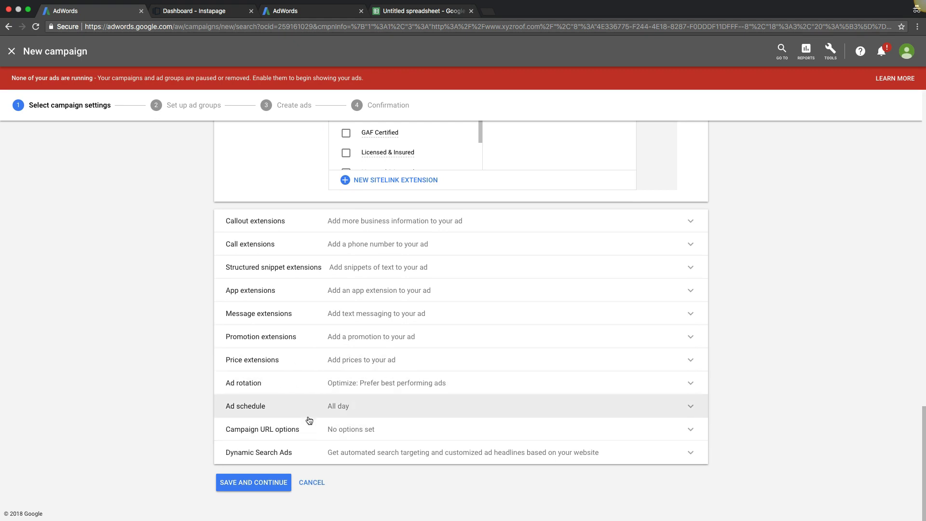
- Set the ad schedule to Mondays - Fridays with a start time of 06:00
scroll(143, 386, "down", 3)
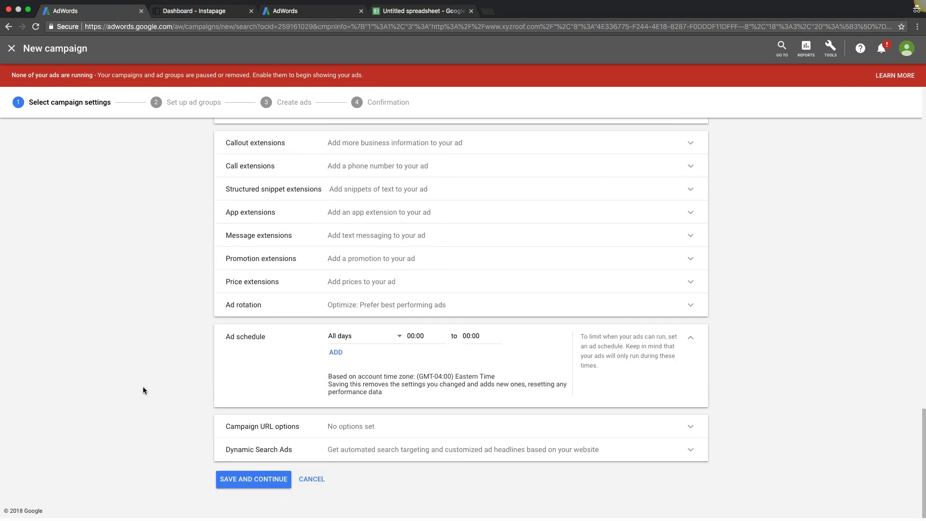
left_click(356, 344)
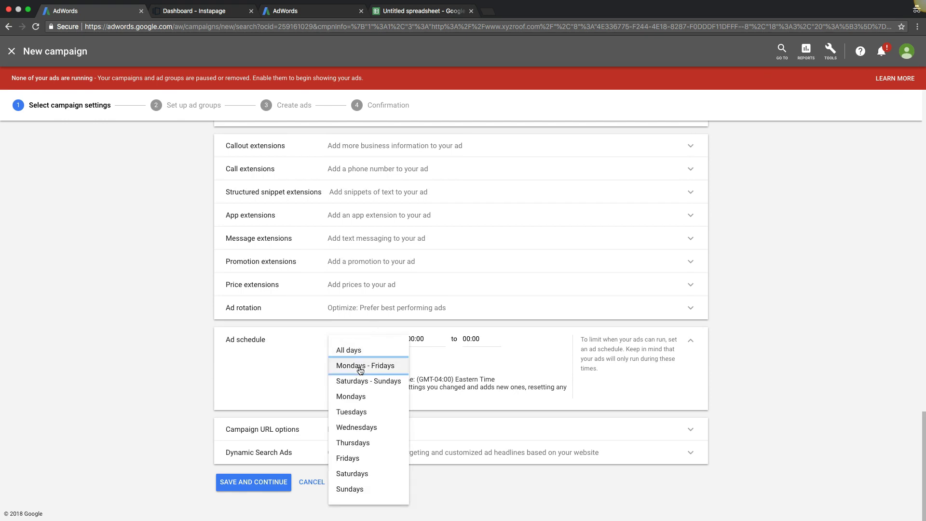
left_click(365, 367)
left_click(423, 337)
scroll(420, 250, "down", 5)
scroll(417, 252, "down", 3)
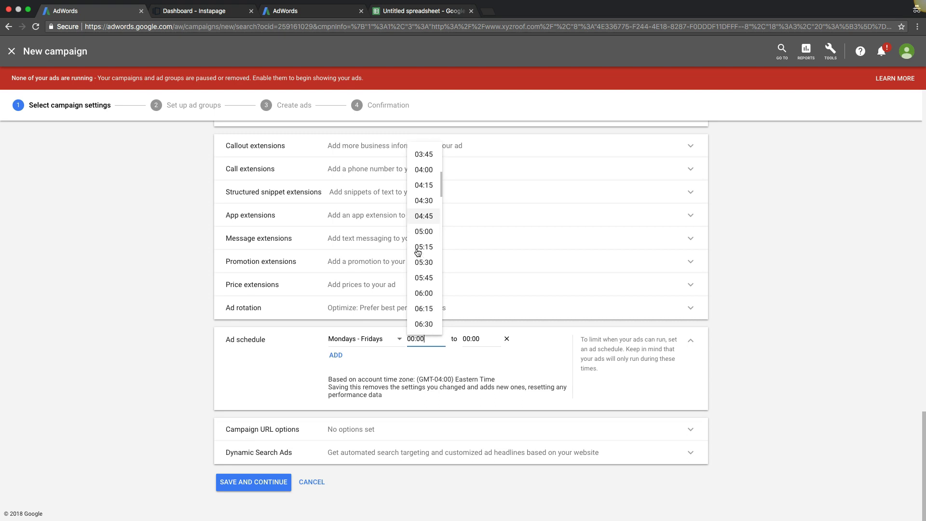
left_click(427, 294)
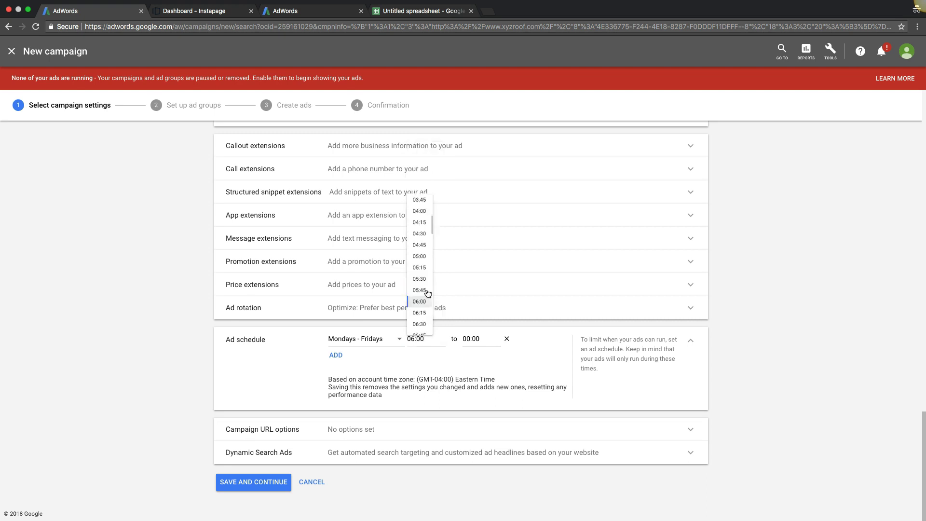
- Set the ad schedule's end time to 15:00 and save the campaign settings to continue to the ad groups
left_click(477, 339)
scroll(477, 276, "down", 9)
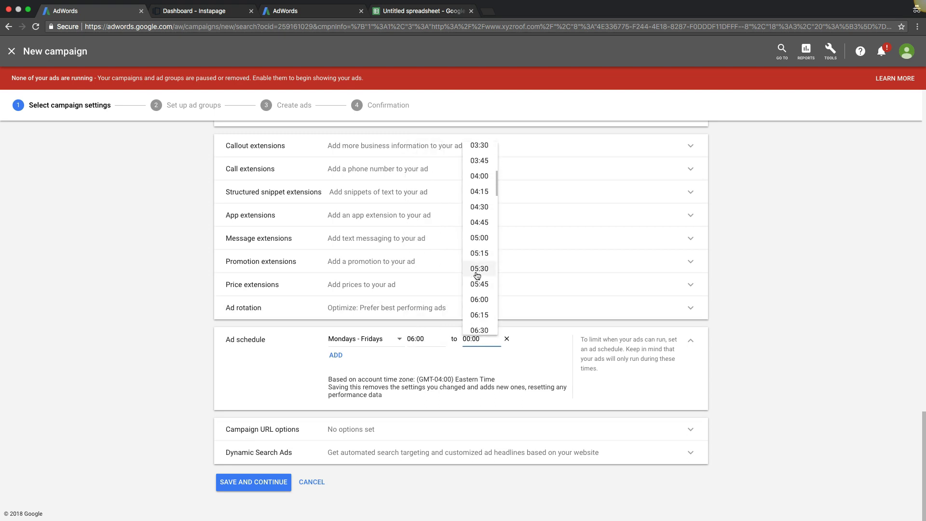
scroll(478, 275, "down", 7)
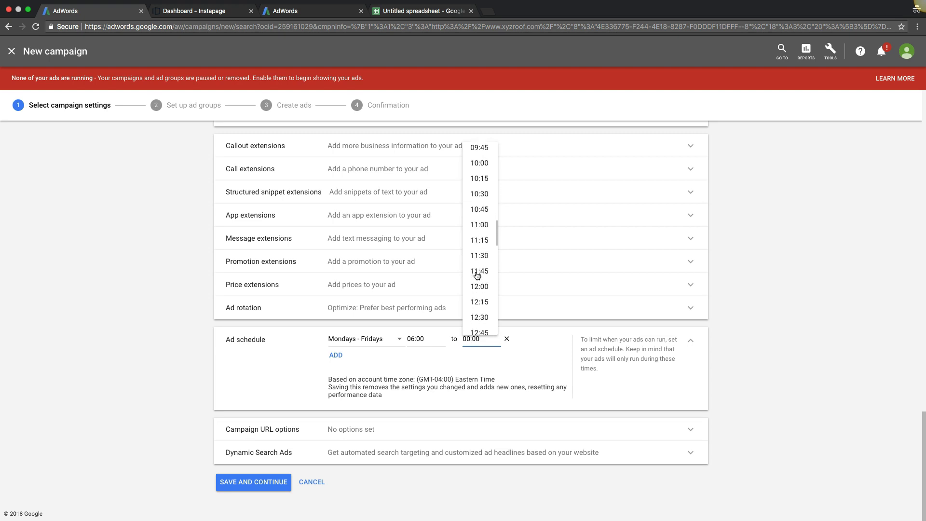
scroll(477, 275, "down", 2)
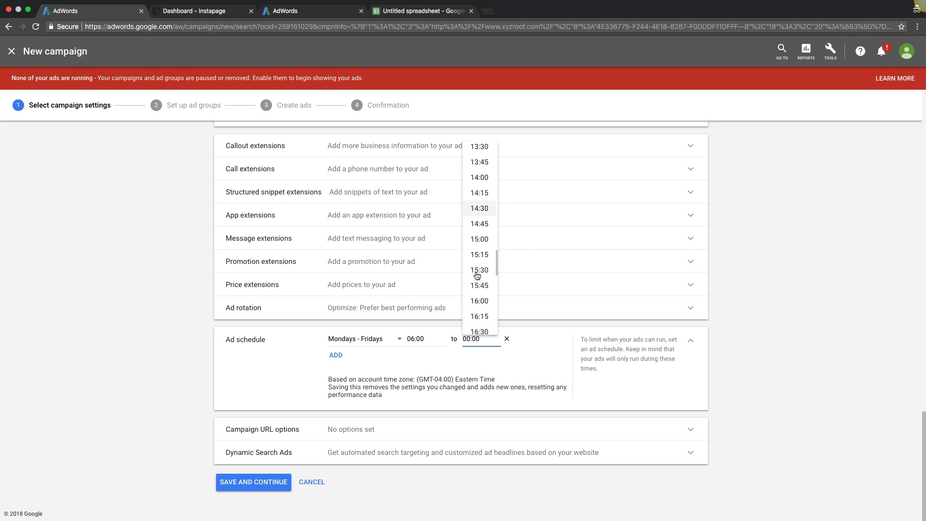
left_click(479, 230)
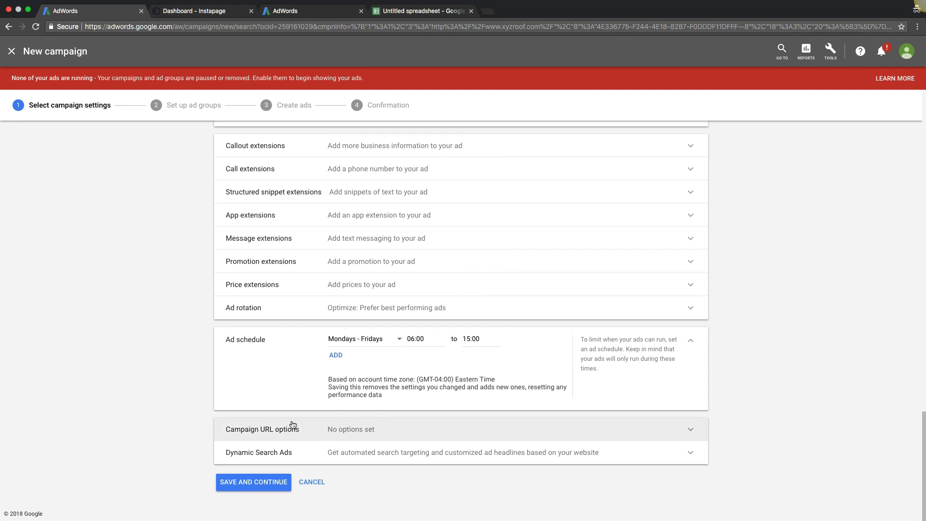
left_click(240, 488)
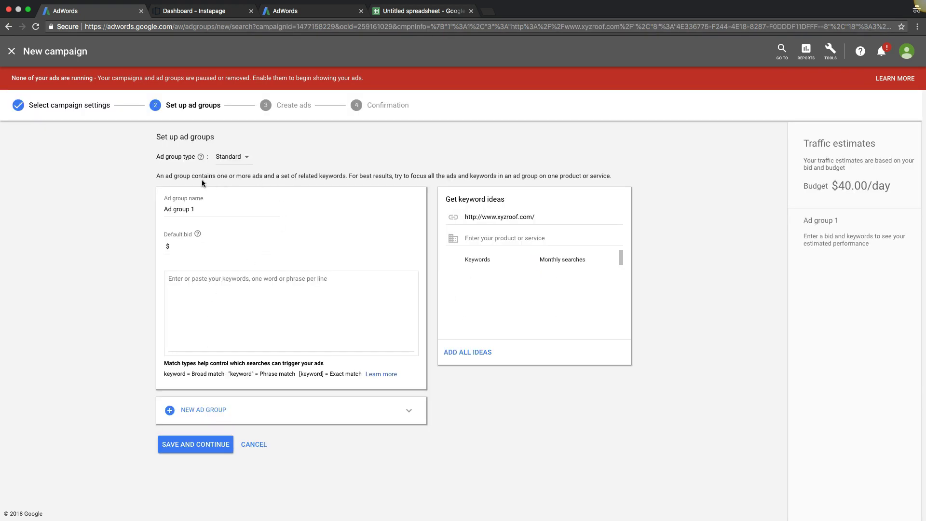
- Name the standard ad group "roofing contractor", copy that name and set the default bid to $13.06
left_click(225, 162)
left_click(224, 163)
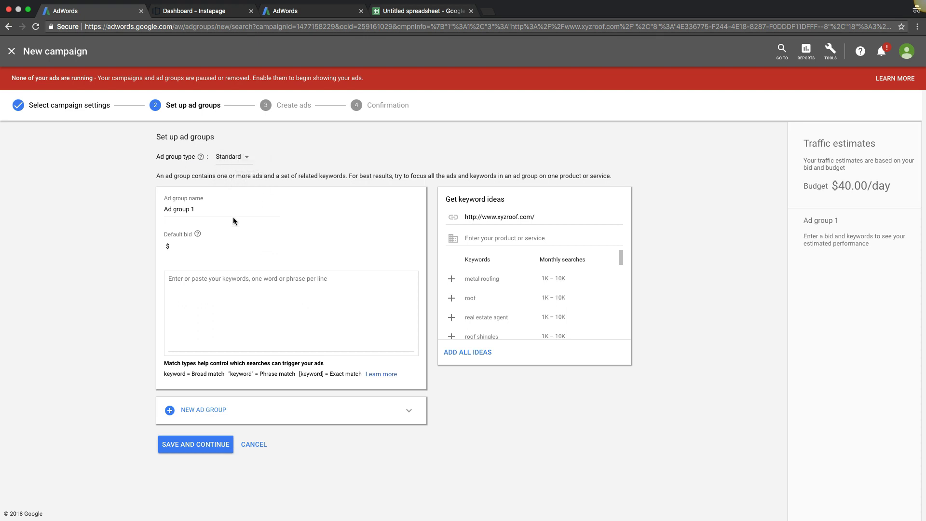
triple_click(174, 212)
type("ro")
triple_click(197, 209)
key("ctrl+c")
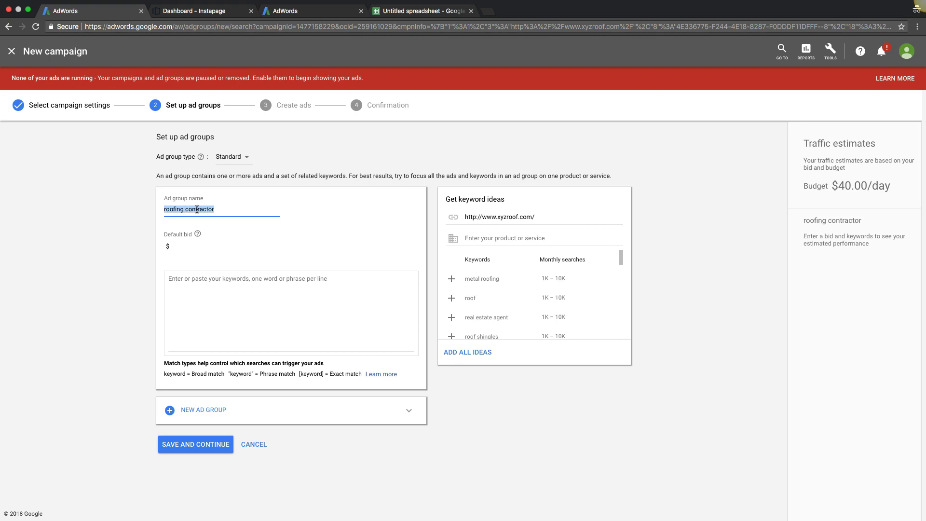
left_click(187, 247)
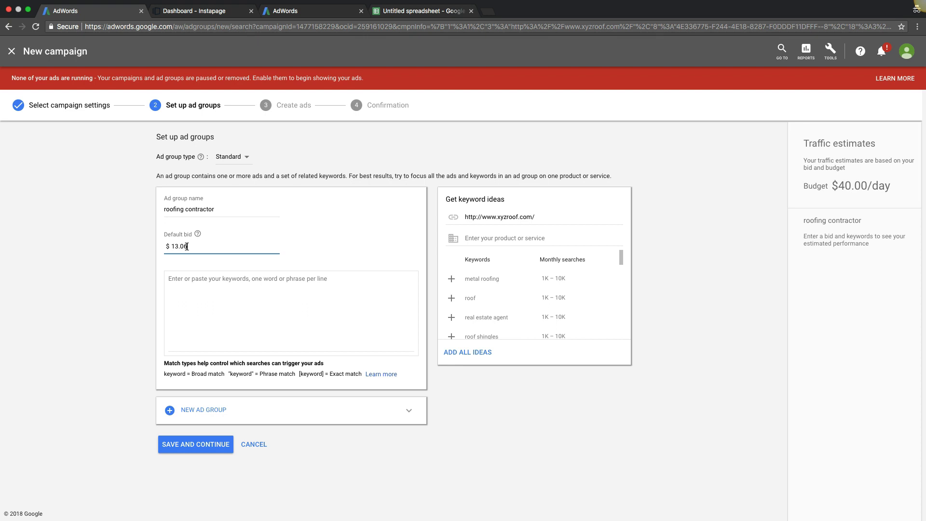
- Add "roofing contractor" as an exact match and a phrase match keyword, and save the ad group
left_click(215, 284)
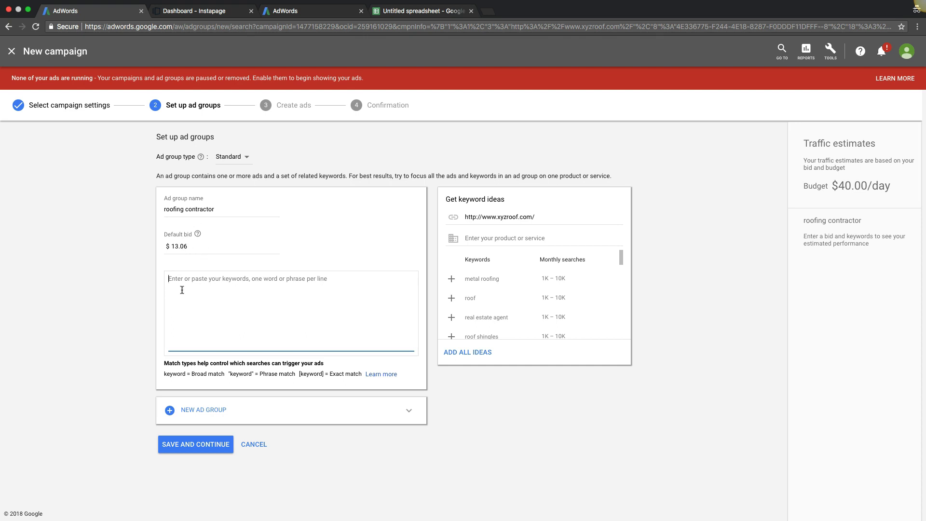
type("[")
key("ctrl+v")
type("]")
key("Return")
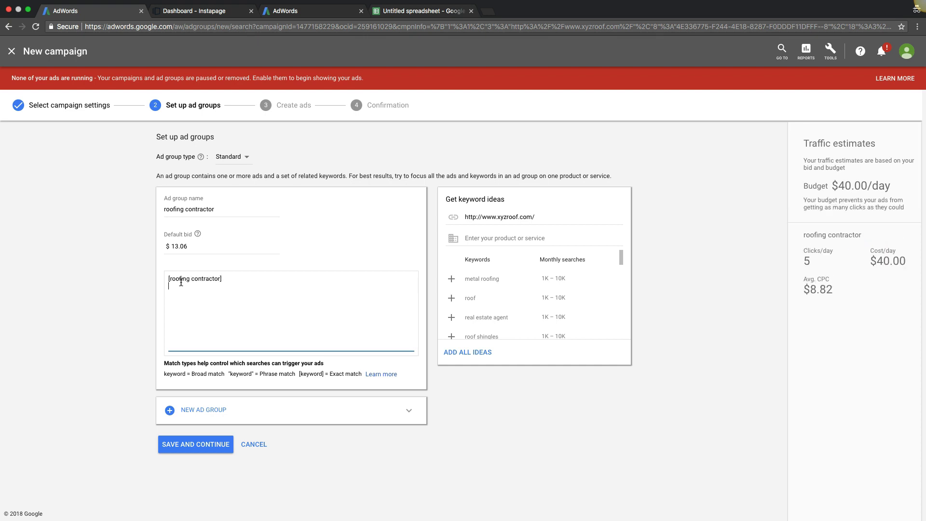
type("\"")
key("ctrl+v")
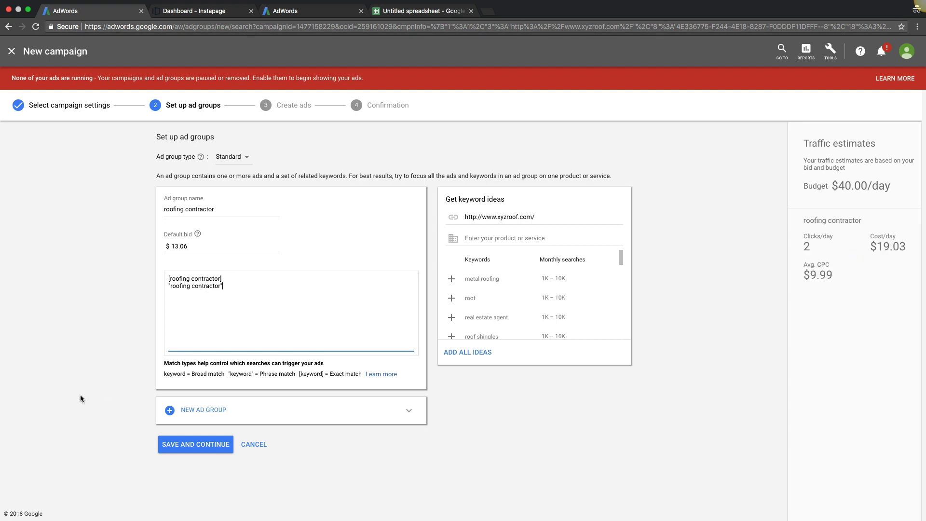
scroll(116, 366, "down", 1)
left_click(196, 443)
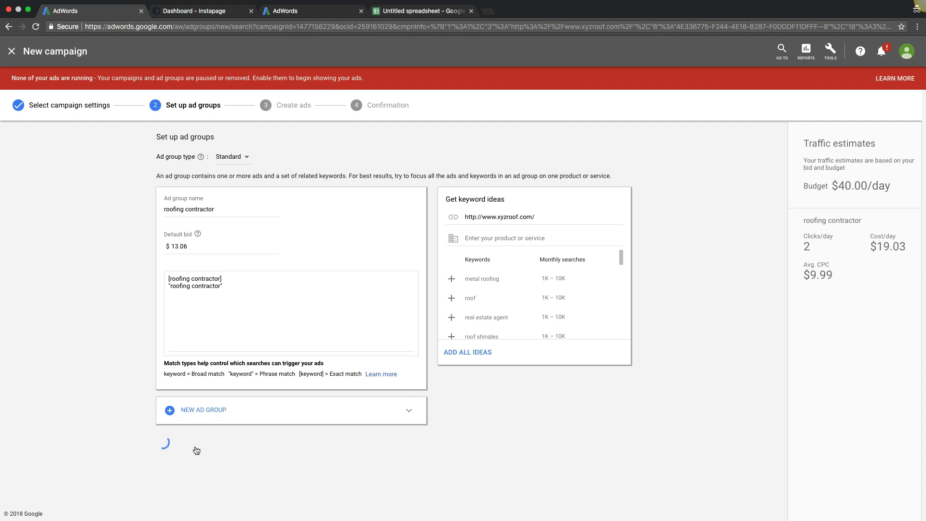
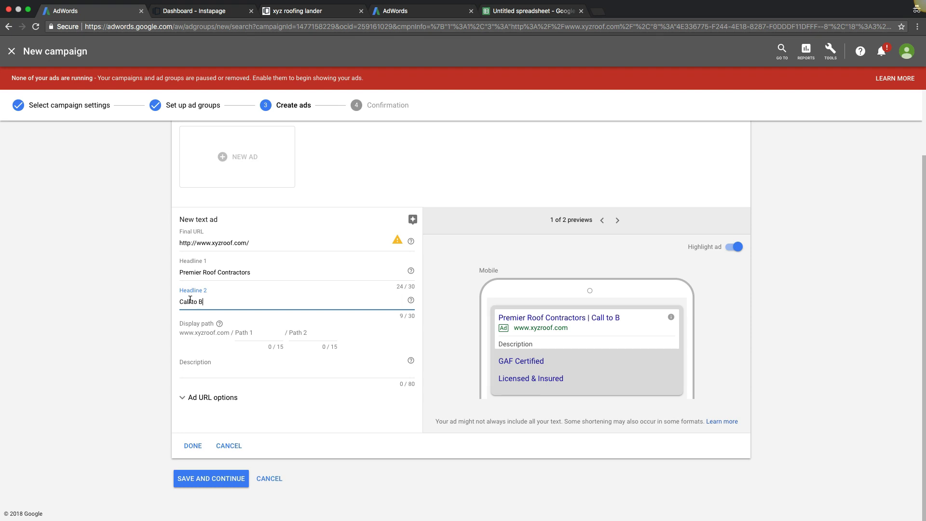
- Complete the text ad's Headline 2 as "Call to Book a Free Estimate", keeping it within the 30-character limit
type("k Your Free Estimate")
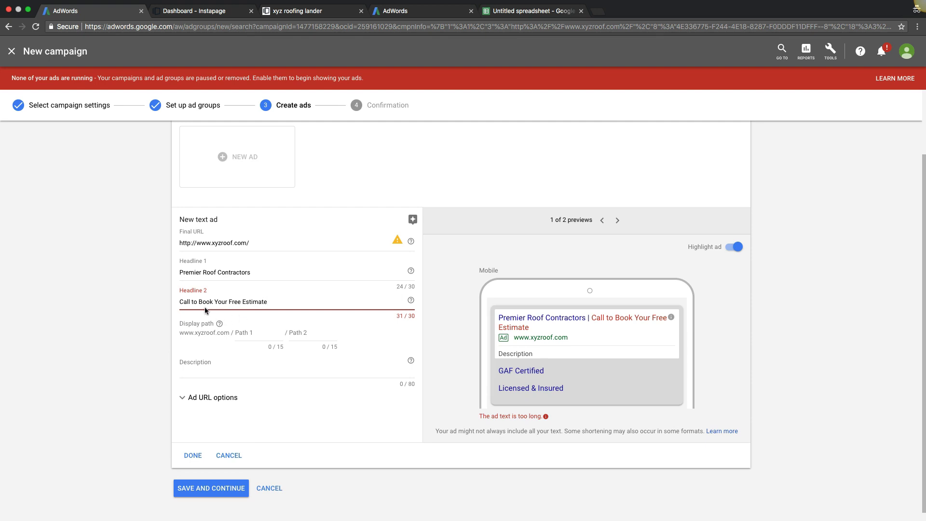
left_click(198, 301)
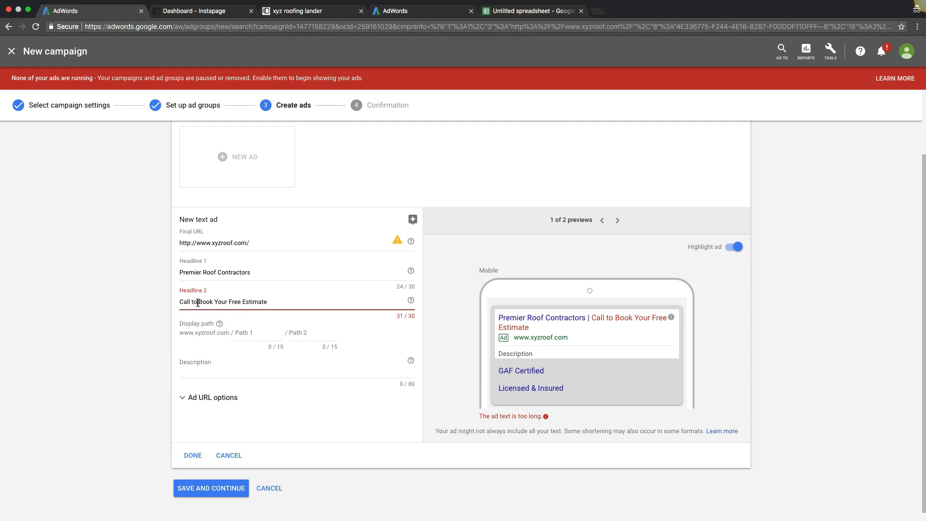
left_click(228, 302)
key("BackSpace")
key("BackSpace")
key("BackSpace")
key("BackSpace")
key("BackSpace")
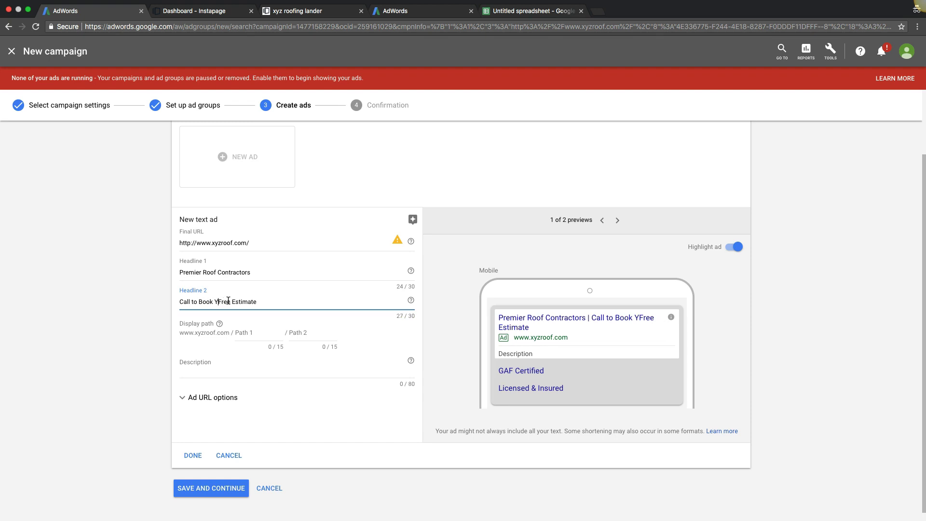
type("a")
- Set the ad's display path to roof / contractor
left_click(262, 333)
type("roof")
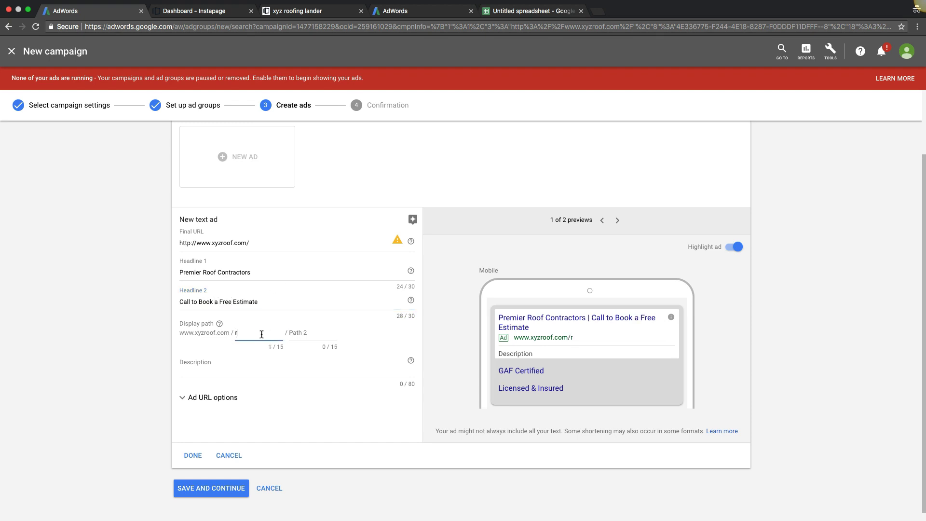
left_click(302, 333)
type("contractor")
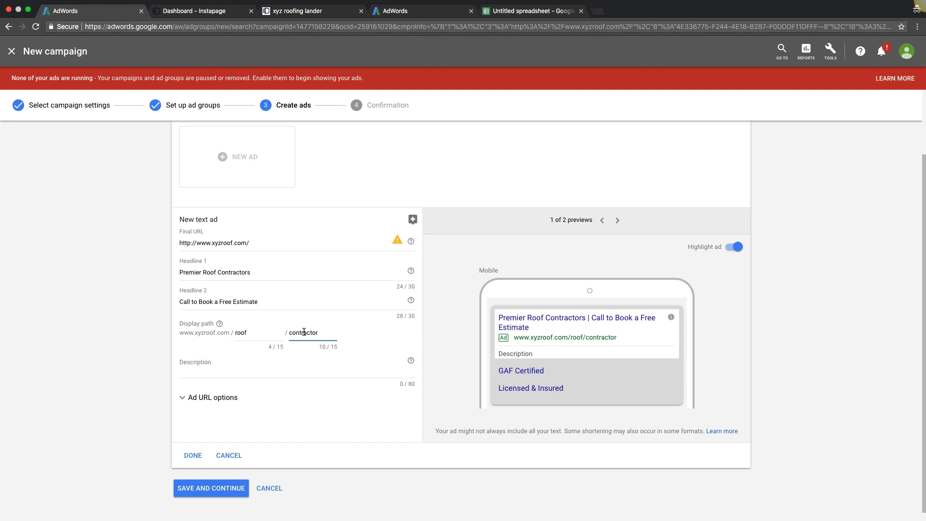
- Write the ad description "Recommended - Philadelphia's #1 Roof Repair & Replacement Contractor. Call Today"
left_click(184, 378)
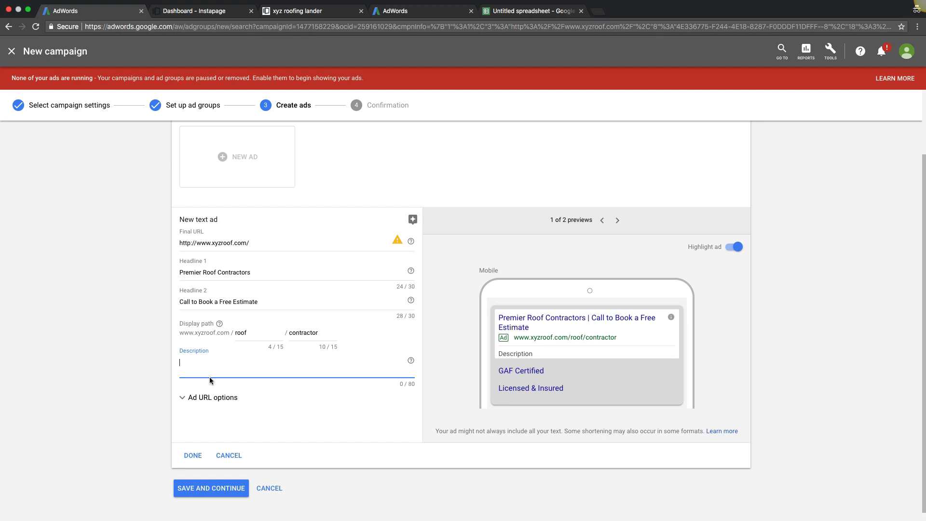
type("Recommended - Philadel")
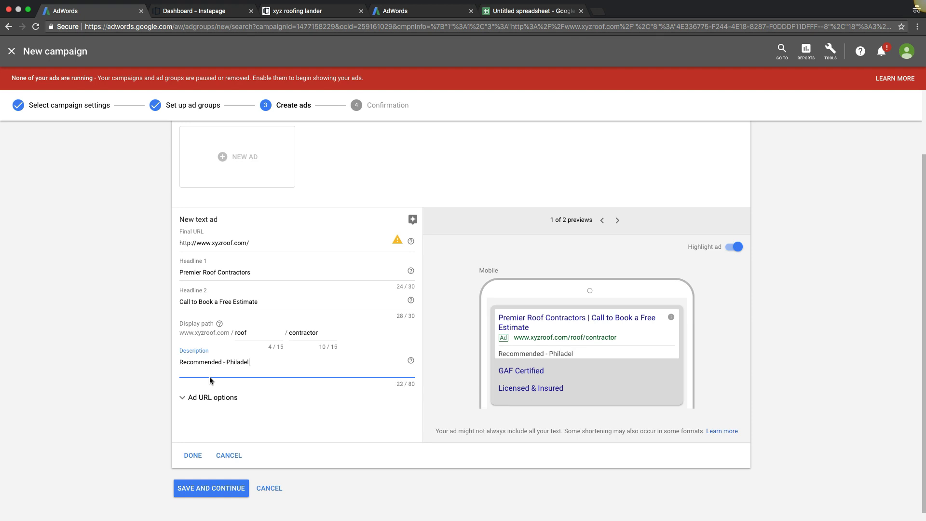
type("phia's #1 Roof Repair & Replace")
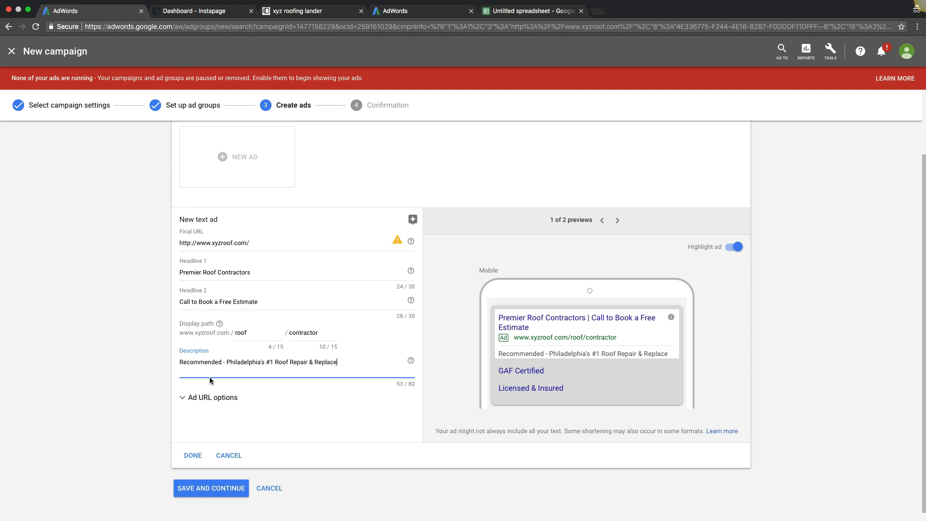
type("ment Contrctor.")
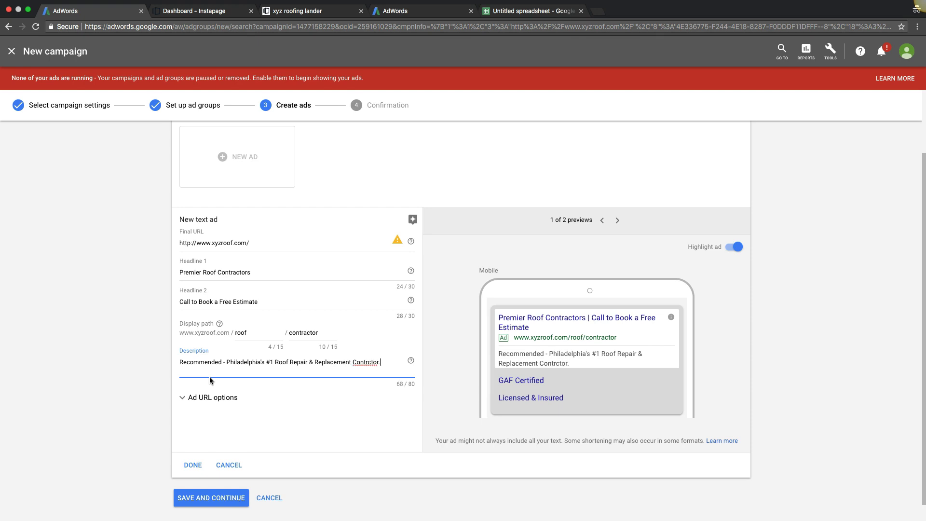
right_click(364, 362)
left_click(373, 367)
type("Call Today!")
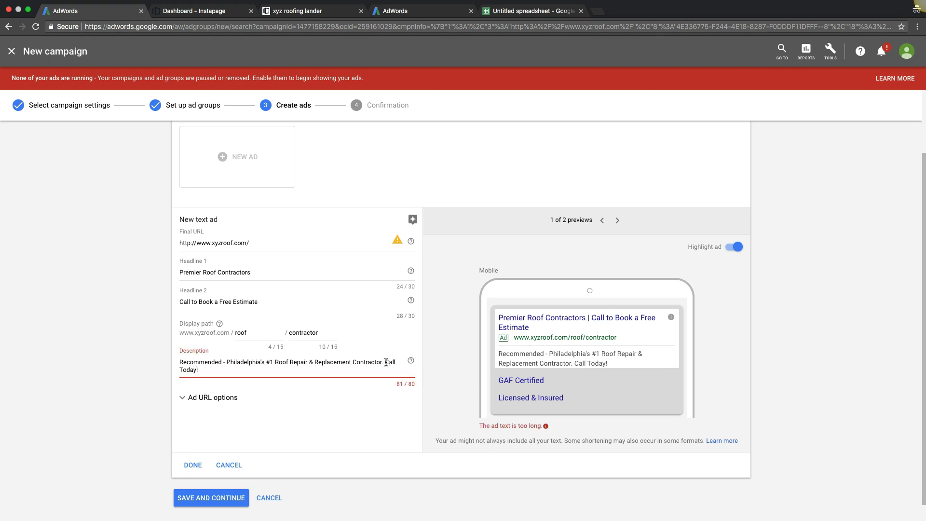
key("BackSpace")
- Finish the text ad with its URL options left empty, save it and continue to the completed campaign
left_click(179, 400)
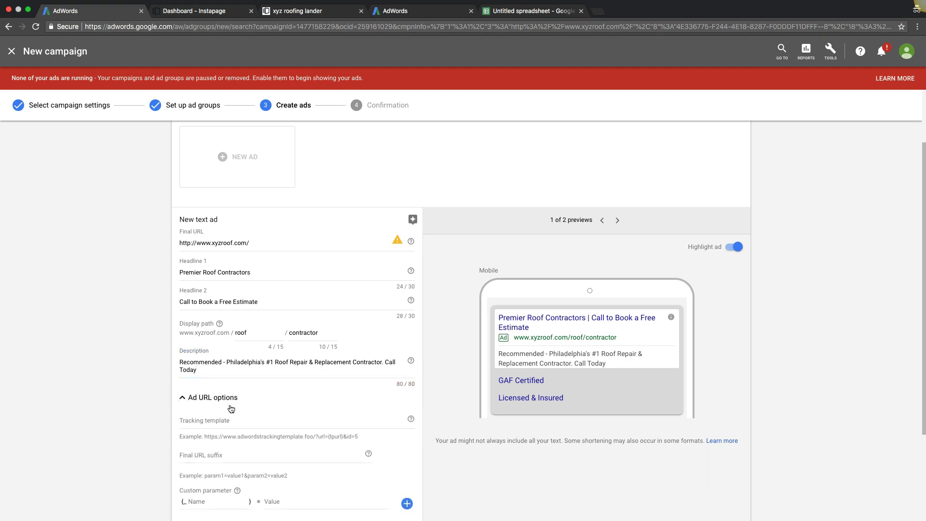
scroll(146, 393, "down", 3)
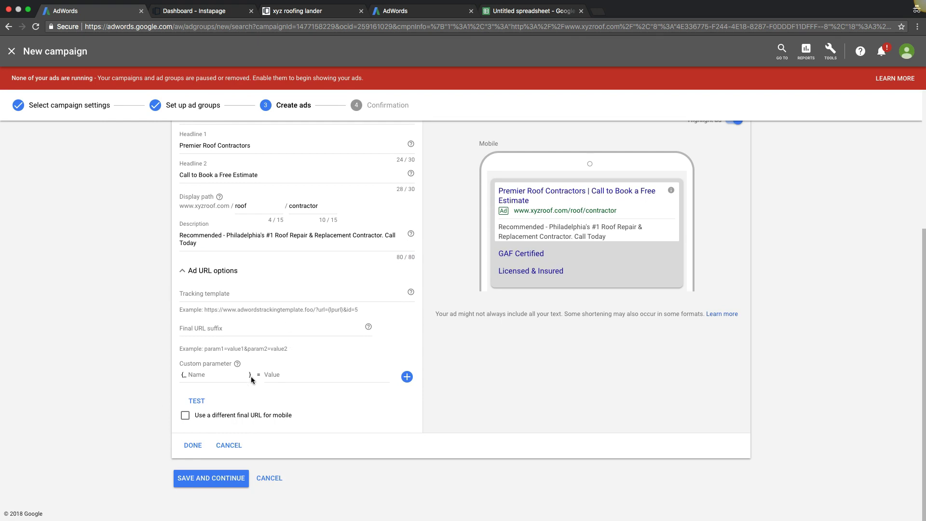
left_click(193, 446)
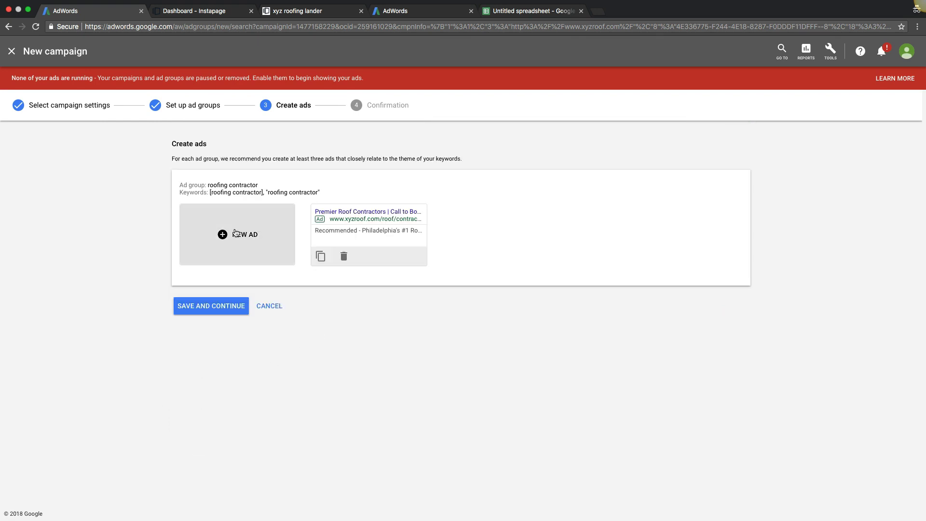
left_click(222, 308)
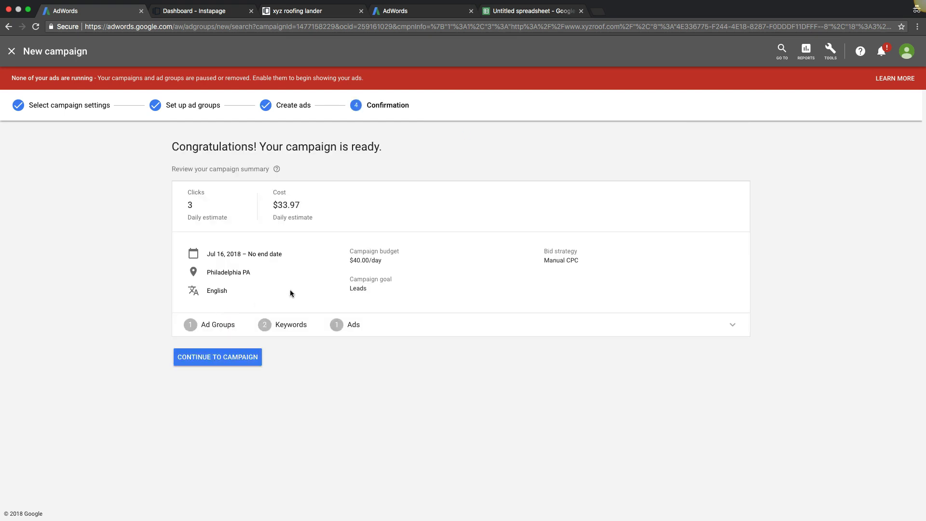
left_click(216, 357)
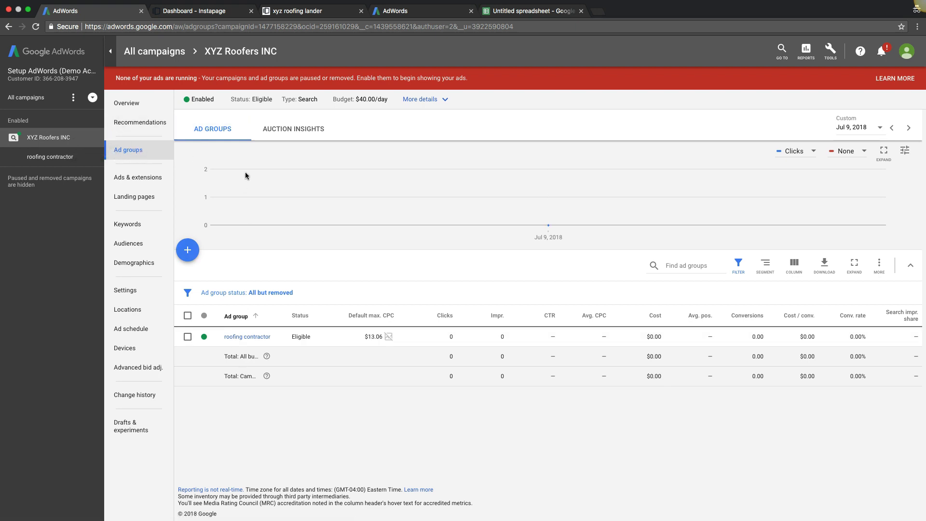
- Review the keywords of the roofing contractor ad group, and return to the ad group list of the XYZ Roofers INC campaign
left_click(252, 338)
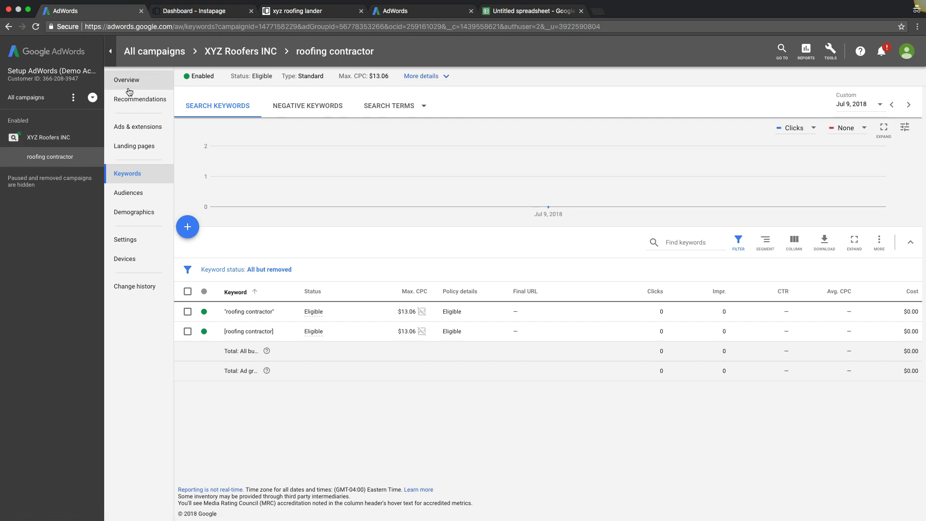
left_click(52, 147)
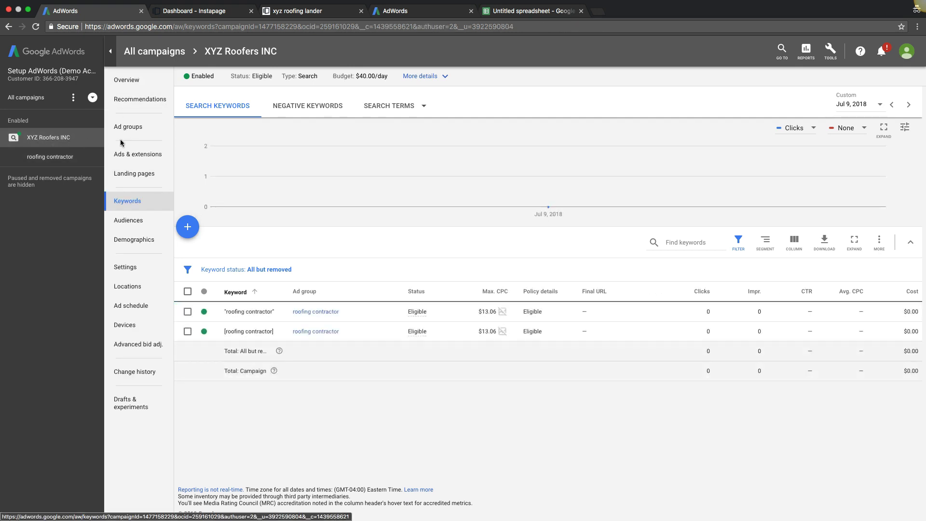
left_click(134, 130)
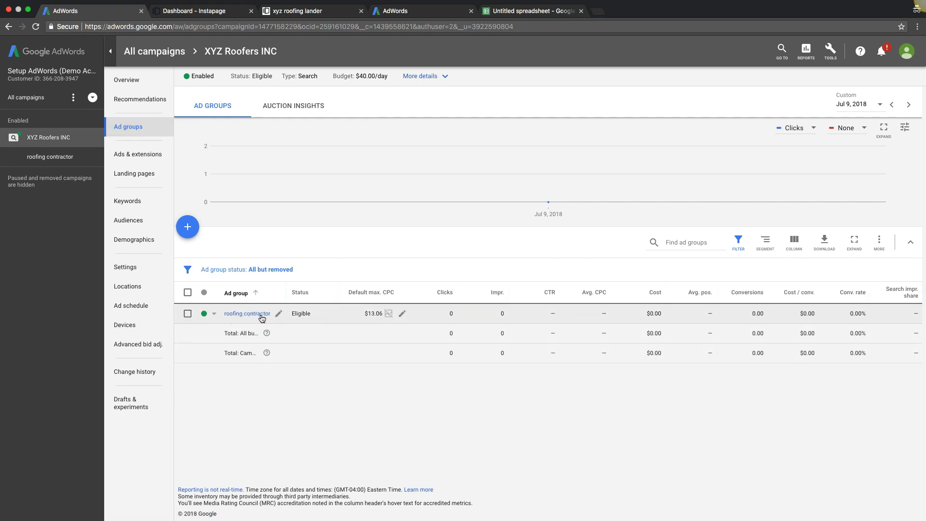
left_click(261, 314)
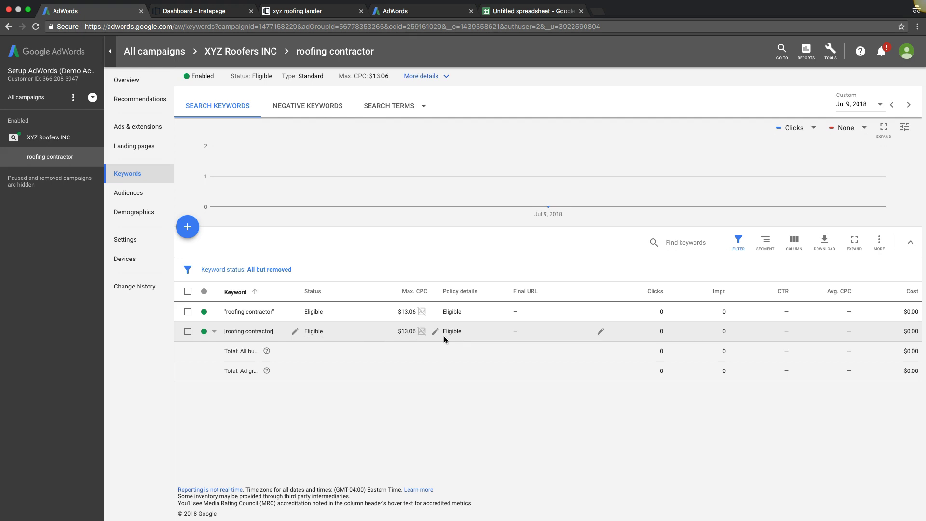
left_click(295, 10)
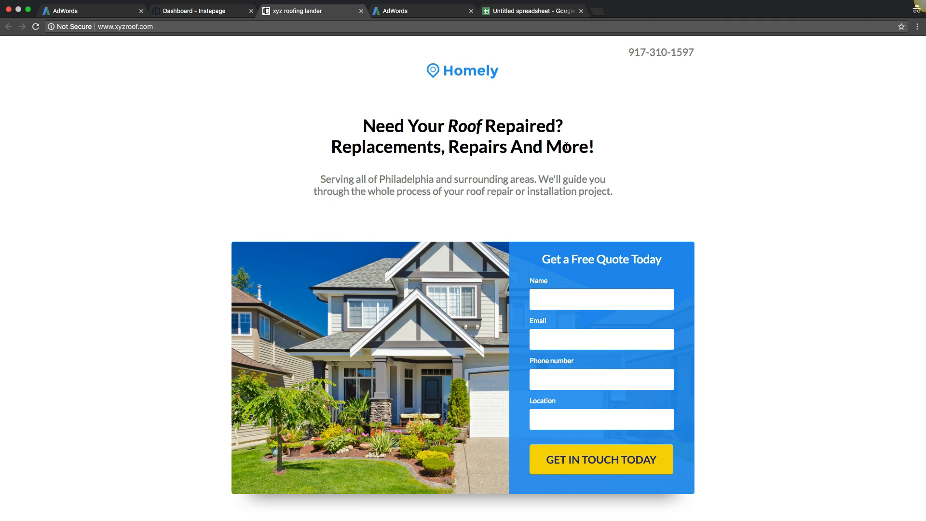
scroll(467, 213, "down", 10)
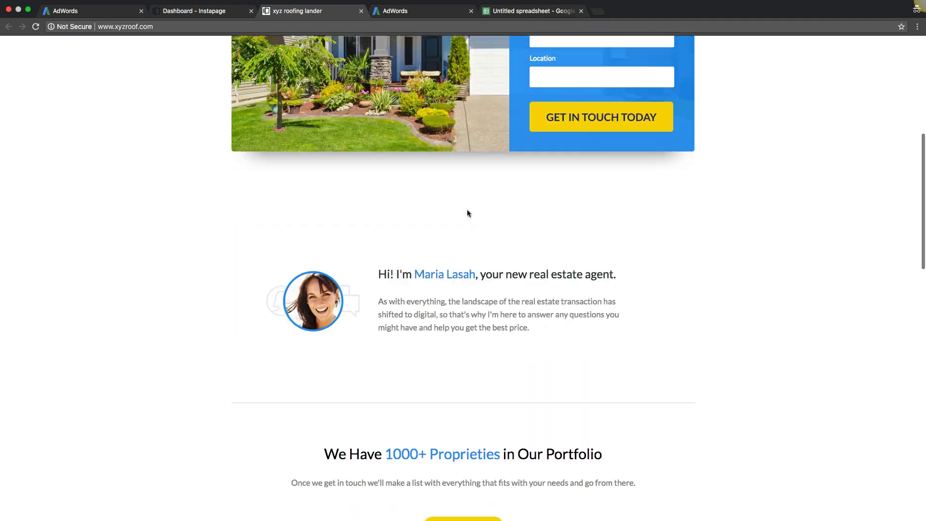
scroll(467, 209, "down", 10)
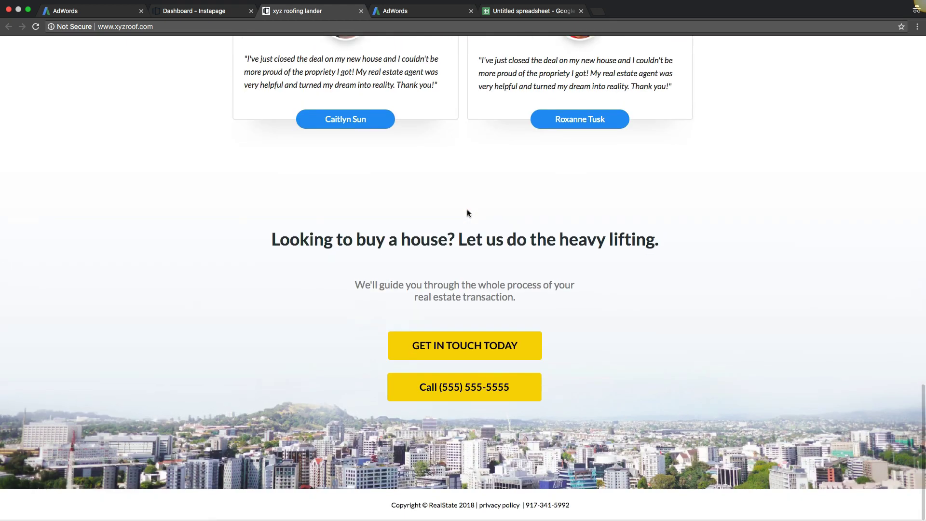
scroll(467, 211, "up", 8)
scroll(467, 212, "up", 1)
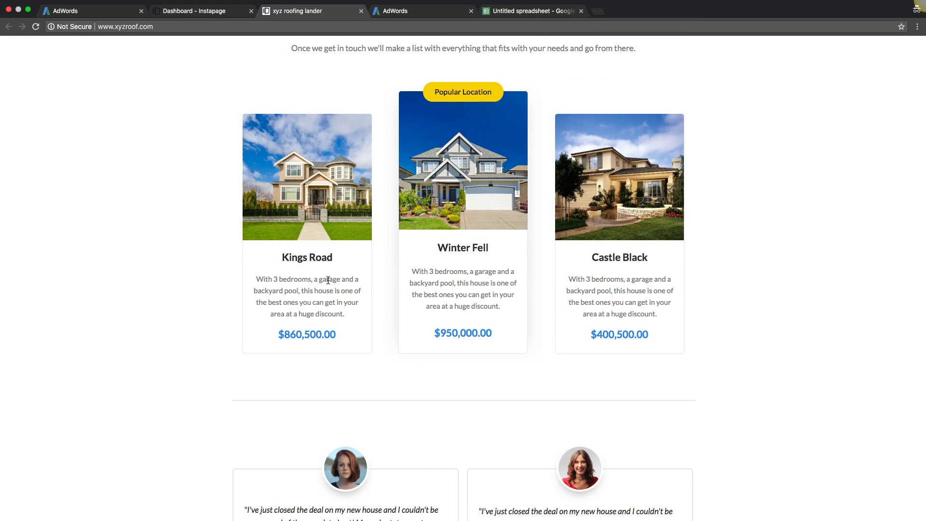
scroll(323, 277, "down", 8)
scroll(328, 280, "down", 2)
scroll(328, 280, "up", 3)
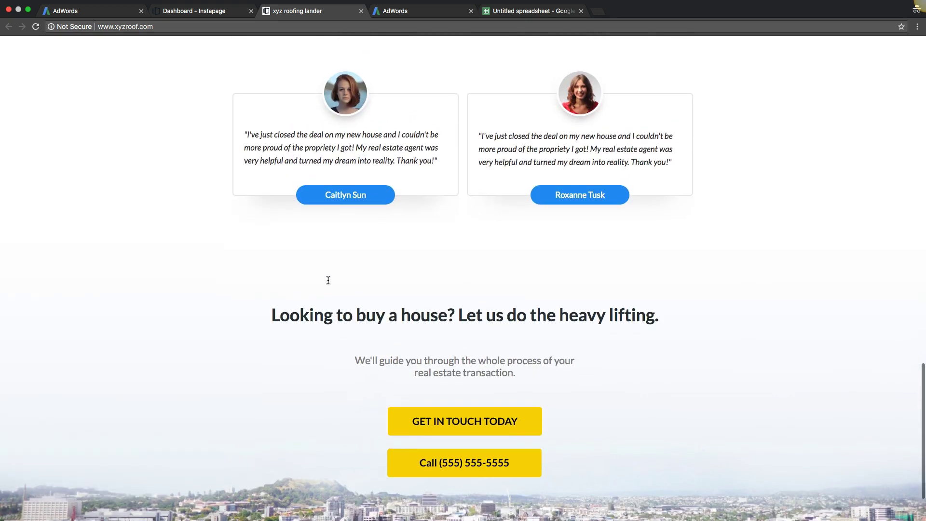
scroll(328, 280, "down", 3)
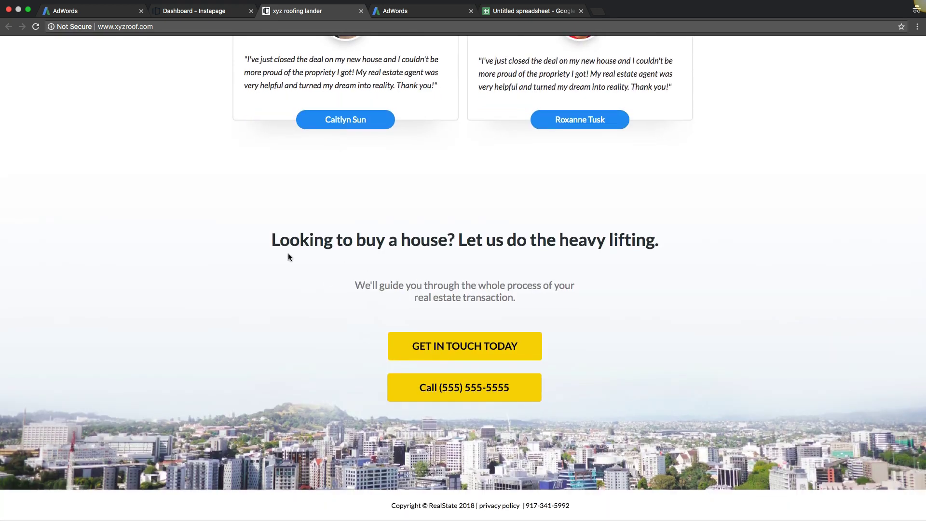
scroll(372, 234, "up", 20)
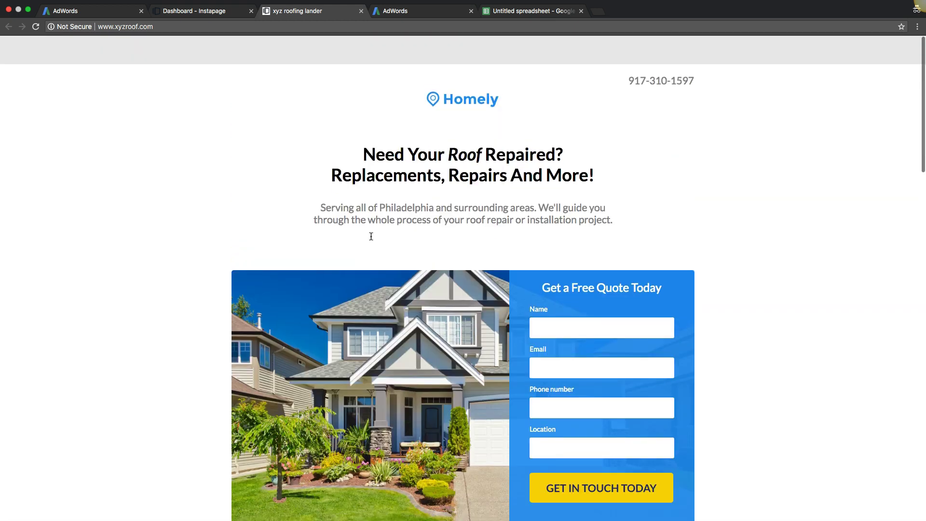
left_click(223, 13)
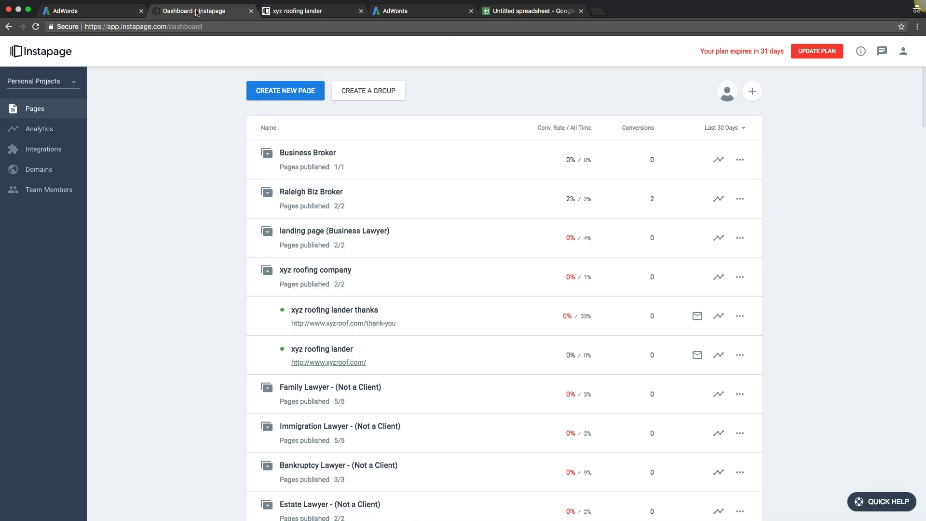
left_click(92, 17)
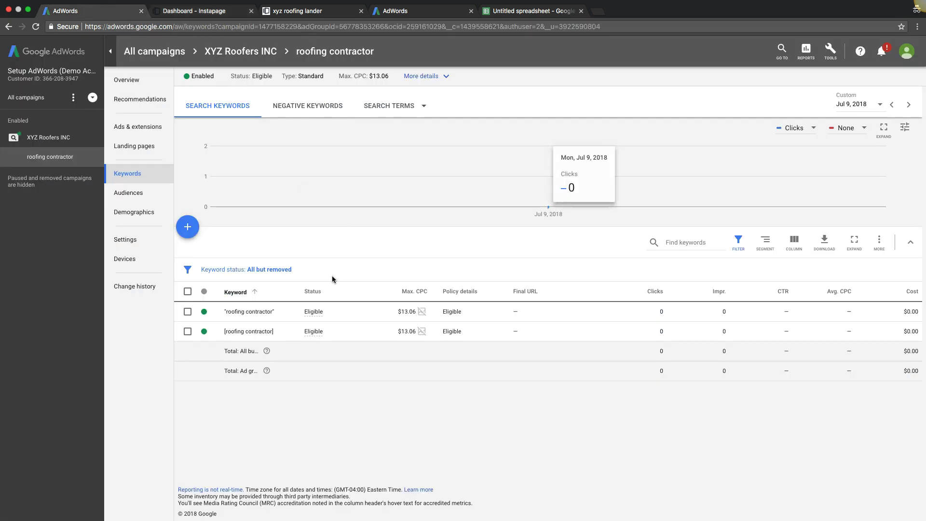
- Start a second text ad in the roofing contractor ad group and set its Headline 1 to "Philadelphia Roof Contractors"
left_click(126, 128)
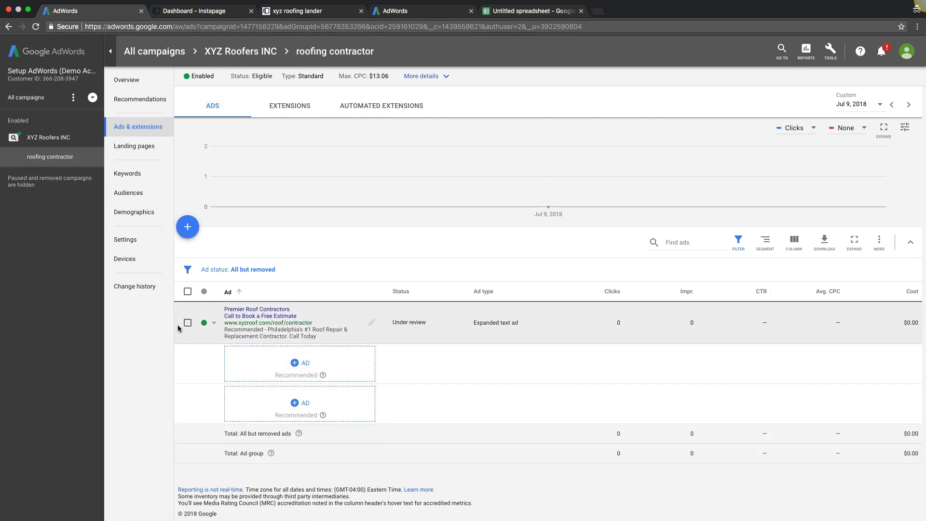
left_click(296, 365)
left_click(319, 371)
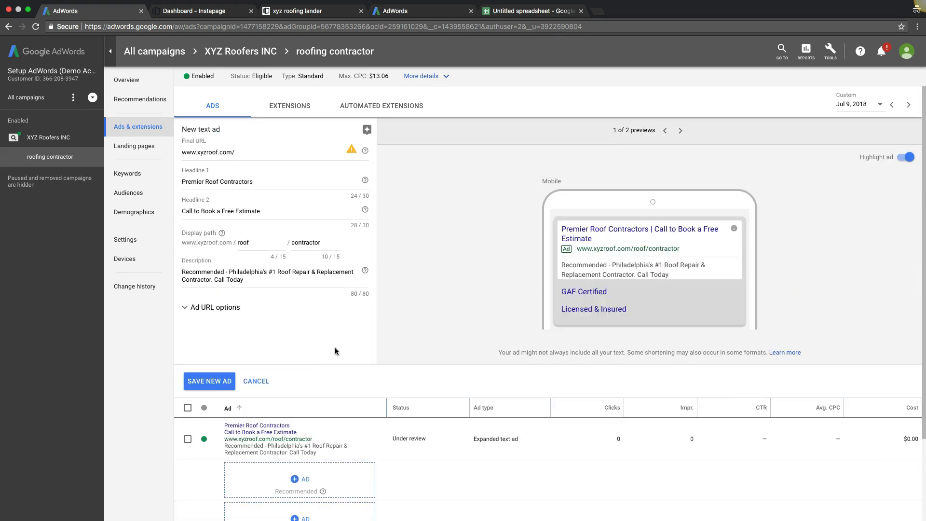
left_click(204, 181)
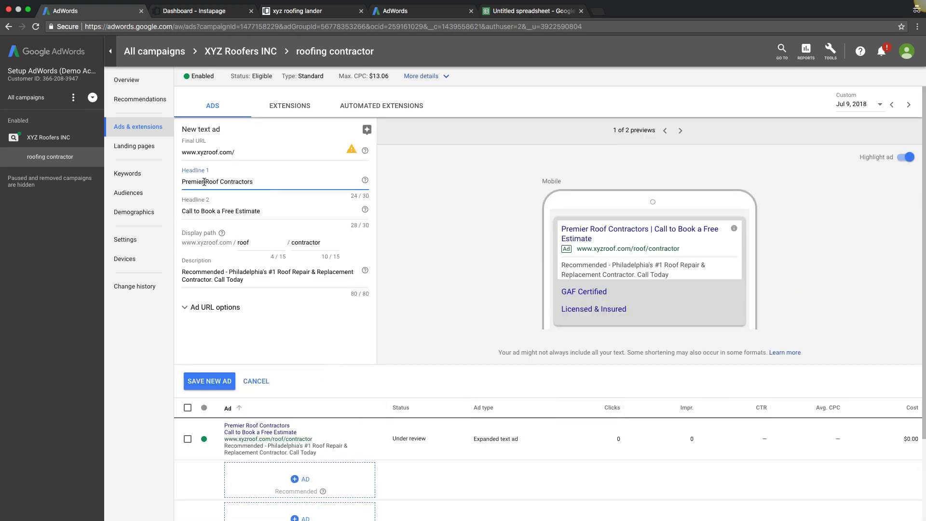
key("BackSpace")
key("BackSpace")
key("BackSpace")
key("BackSpace")
key("BackSpace")
key("BackSpace")
key("BackSpace")
key("BackSpace")
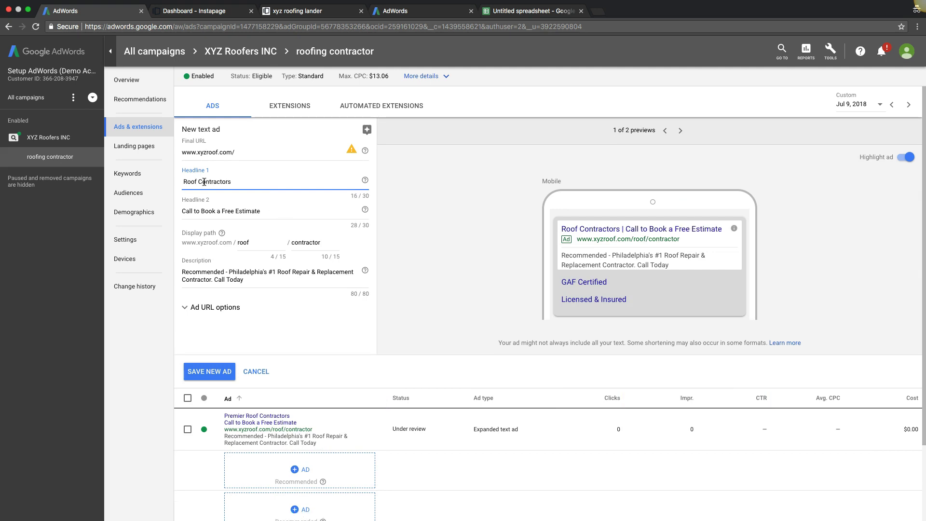
type("Philadelphia")
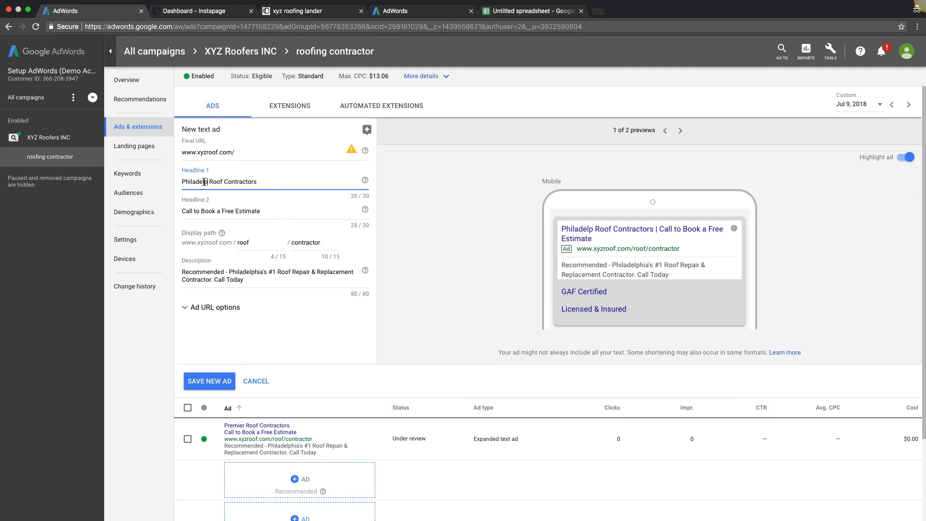
- Change the new ad's Headline 2 to "Book a Free Estimate Today"
left_click(242, 211)
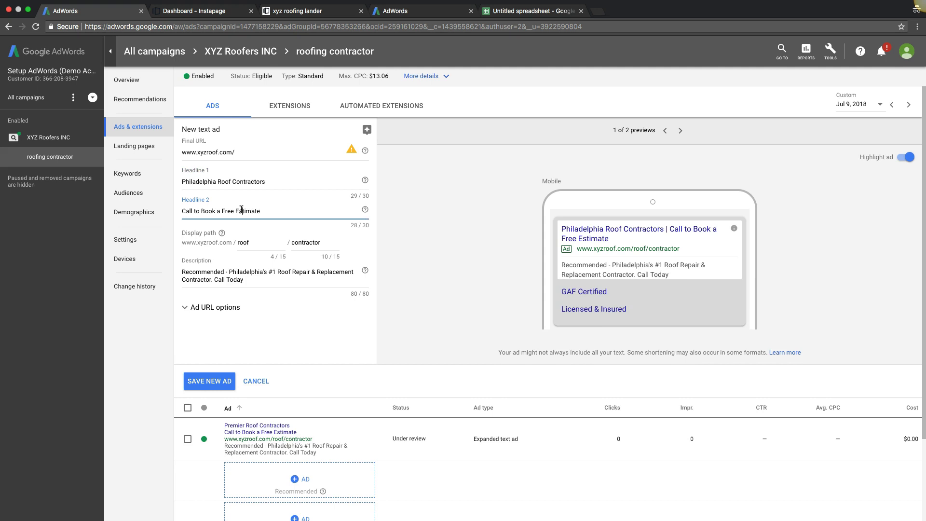
left_click(202, 211)
key("BackSpace")
key("BackSpace")
key("BackSpace")
key("BackSpace")
key("BackSpace")
key("BackSpace")
key("BackSpace")
key("BackSpace")
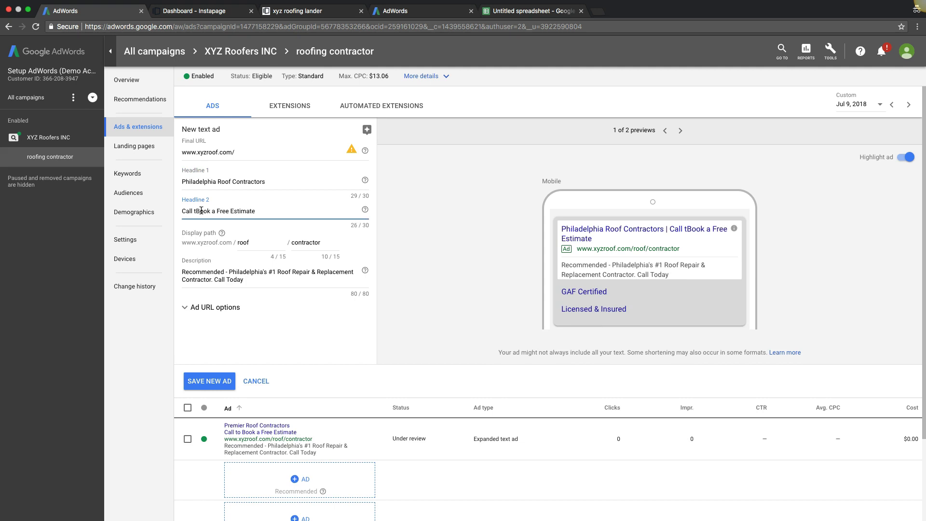
left_click(251, 209)
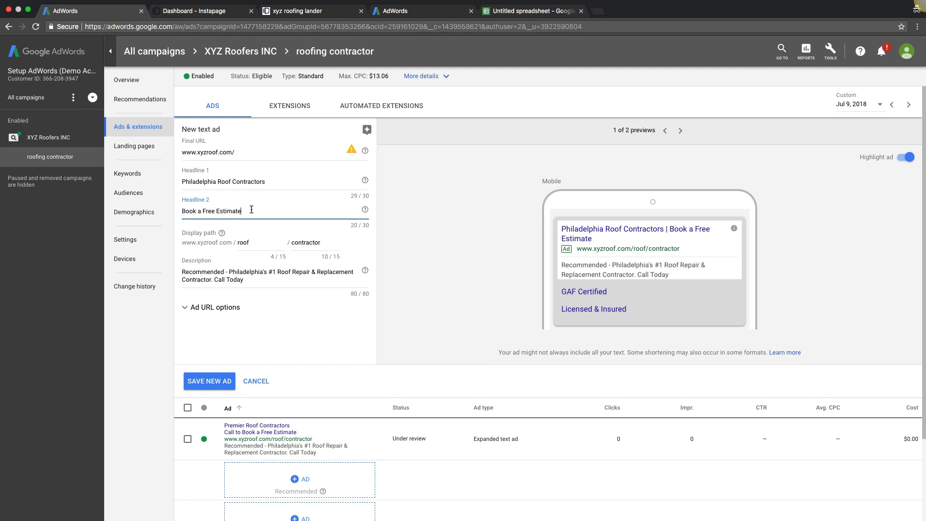
type("Today")
- Remove "Recommended - " from the start of the new ad's description
left_click(245, 288)
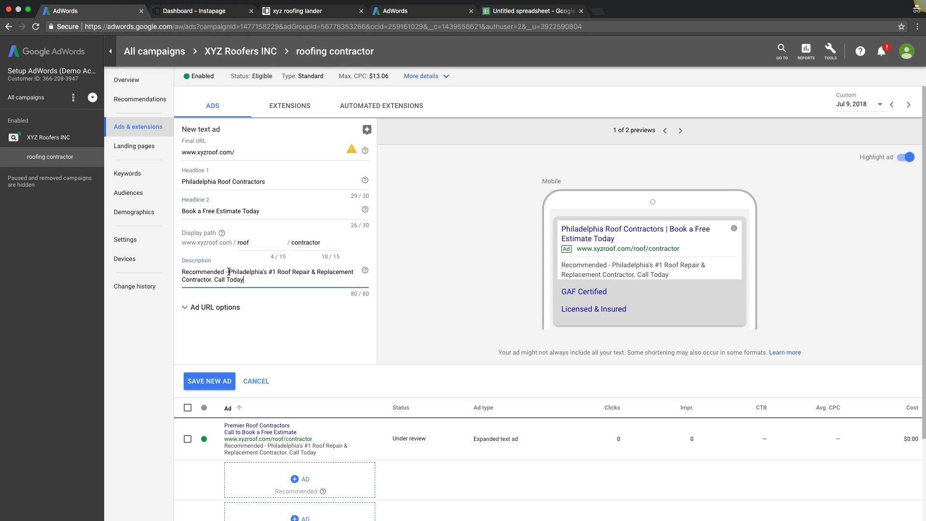
key("BackSpace")
key("BackSpace")
key("BackSpace")
key("BackSpace")
key("BackSpace")
key("BackSpace")
key("BackSpace")
key("BackSpace")
key("BackSpace")
key("BackSpace")
key("BackSpace")
key("BackSpace")
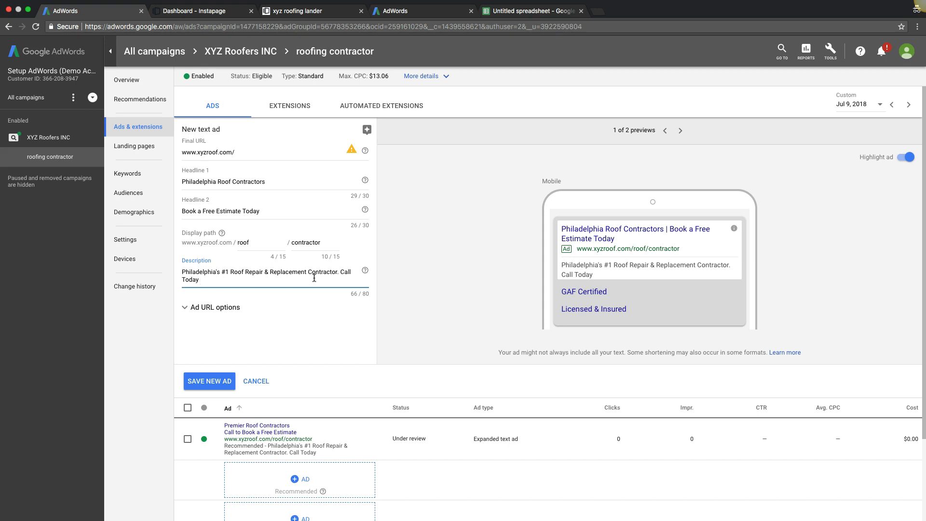
- Reword the ad description to "Philadelphia's #1 Roof Repair, Replacement & Installation Contractor. Call Today"
left_click(230, 280)
left_click(271, 272)
key("BackSpace")
key("BackSpace")
key("BackSpace")
type(",")
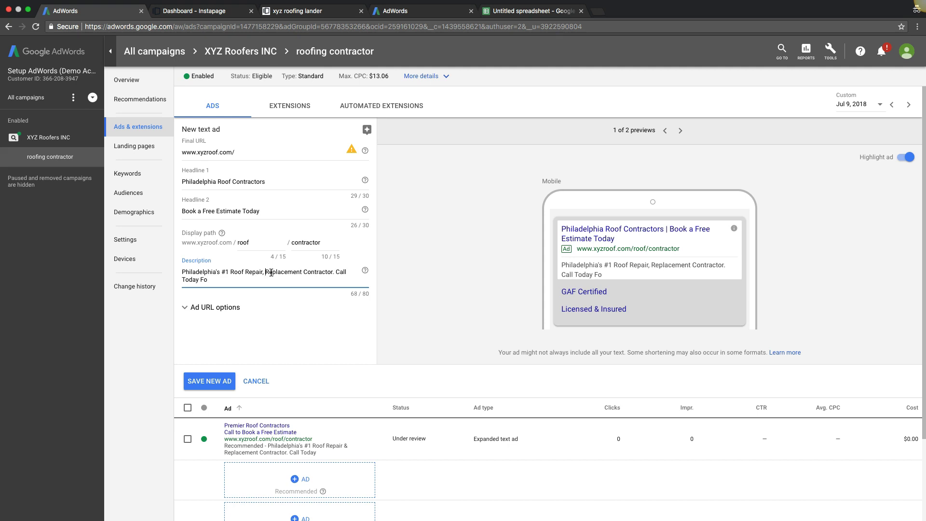
left_click(304, 271)
type("& Installation")
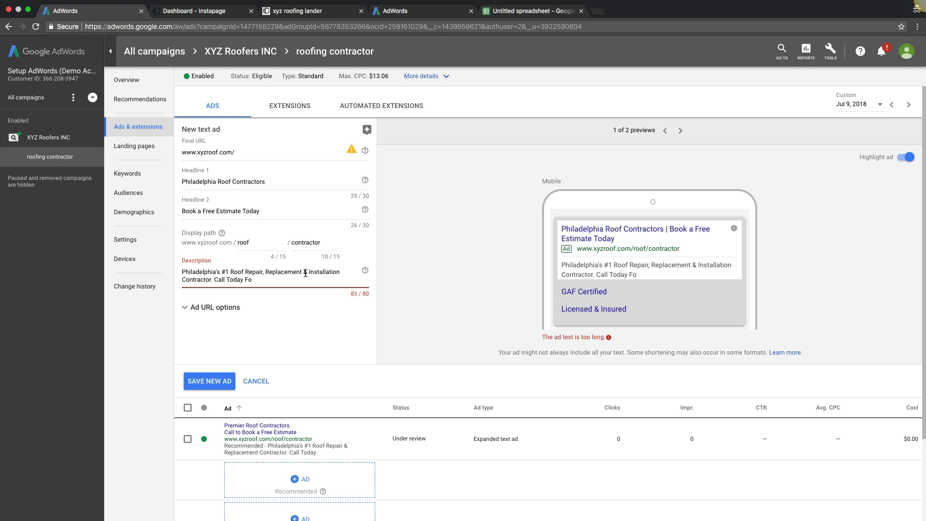
left_click(263, 281)
key("BackSpace")
key("BackSpace")
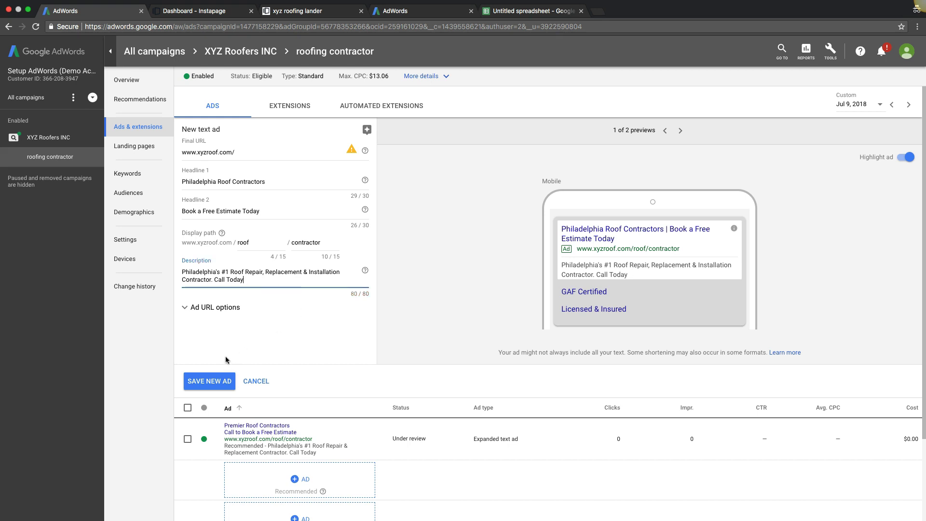
- Save the second text ad and skip adding callout extensions
left_click(209, 382)
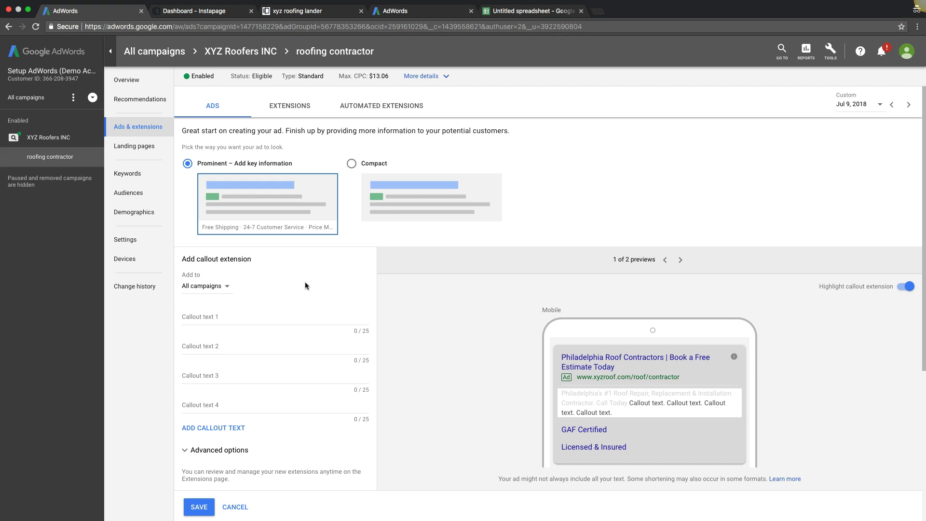
scroll(305, 282, "down", 4)
left_click(237, 350)
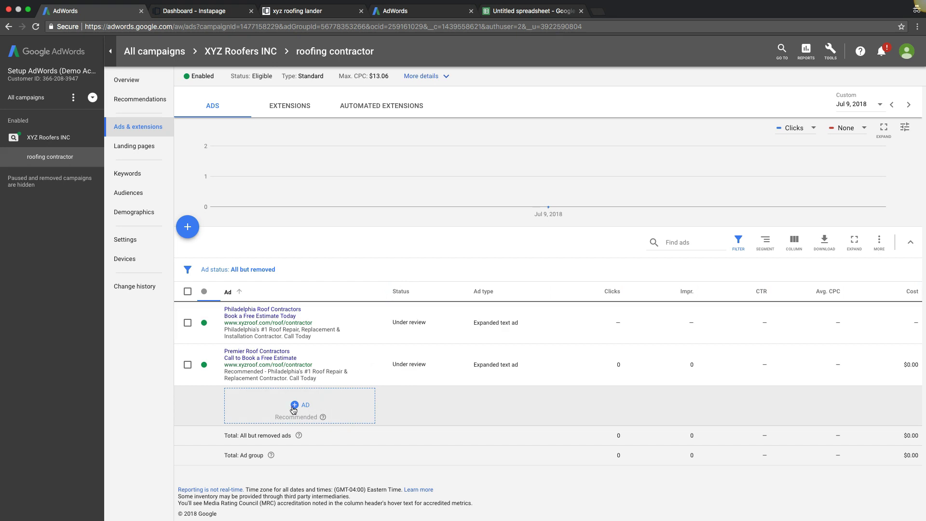
- Start a third text ad in the roofing contractor ad group and set its Headline 1 to "Philadelphia Roofing Company"
left_click(294, 408)
left_click(308, 408)
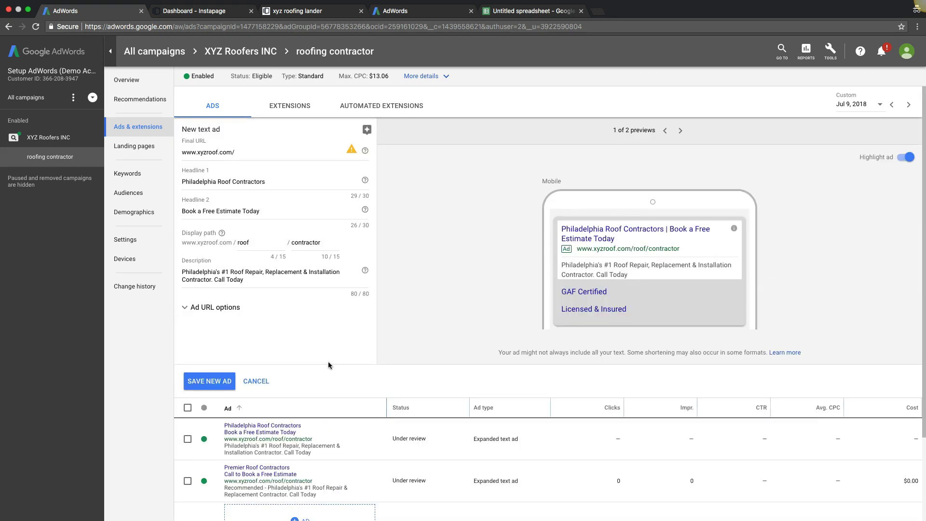
left_click(224, 181)
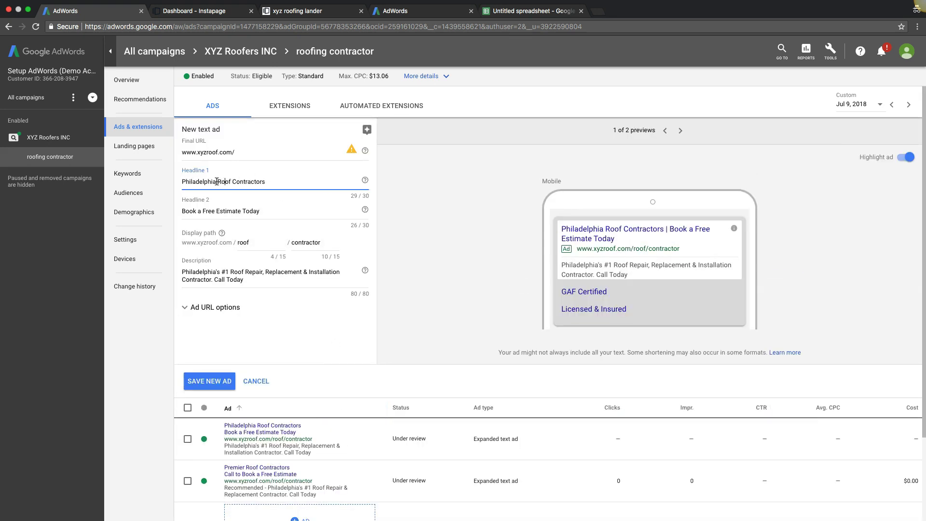
left_click_drag(216, 181, 181, 185)
left_click(270, 183)
key("BackSpace")
key("BackSpace")
key("BackSpace")
key("BackSpace")
key("BackSpace")
key("BackSpace")
key("BackSpace")
key("BackSpace")
key("BackSpace")
key("BackSpace")
key("BackSpace")
key("BackSpace")
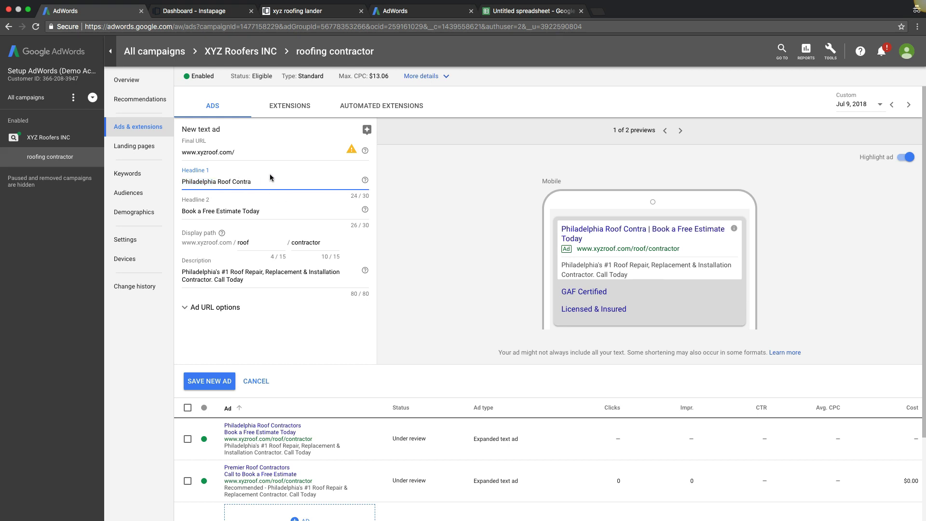
type("in")
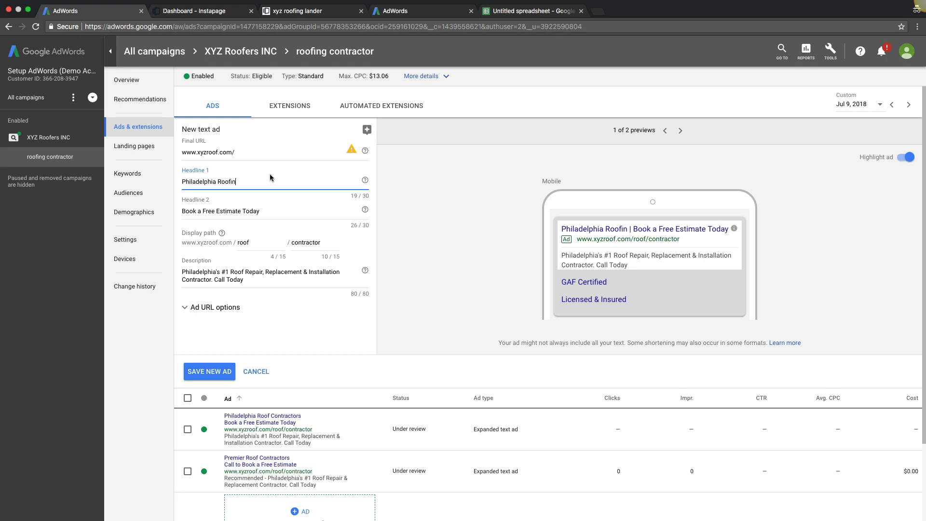
type("g Company")
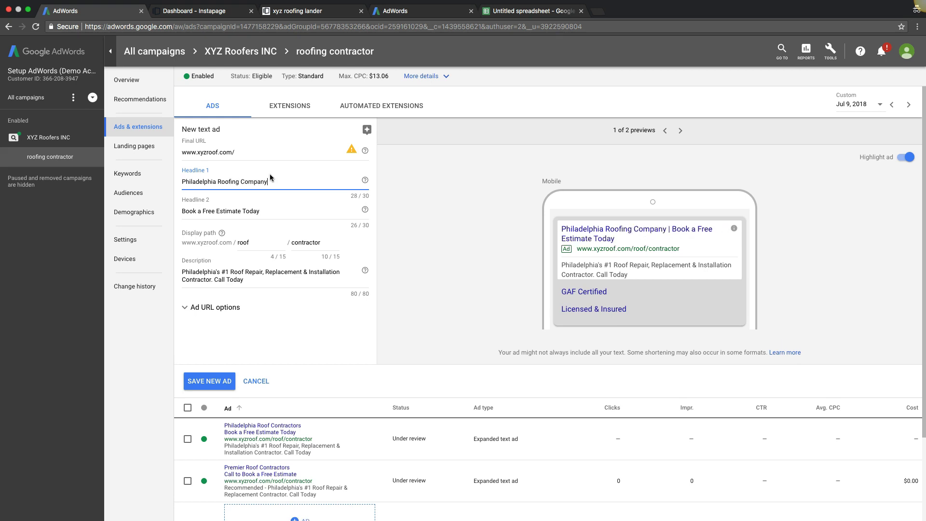
- Replace the third ad's Headline 2 with "Need Your Roof Repaired?"
double_click(228, 212)
triple_click(229, 212)
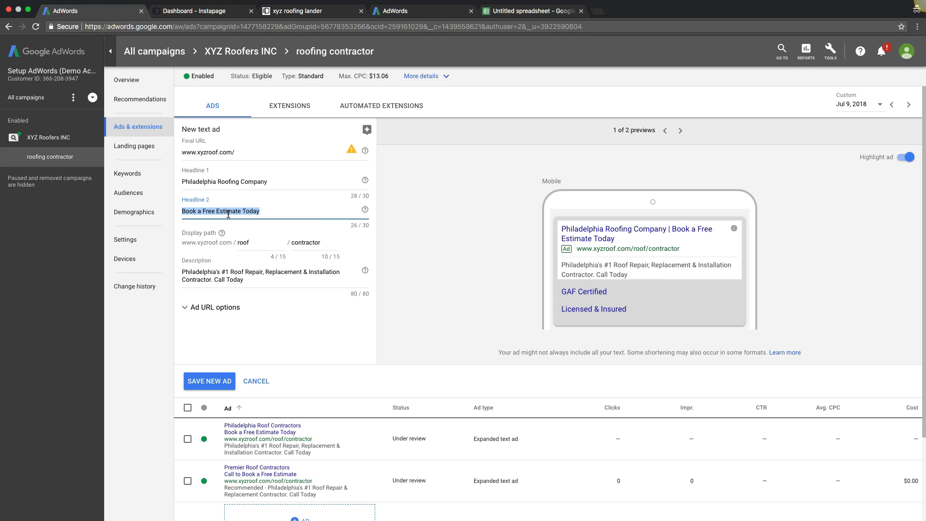
type("Need")
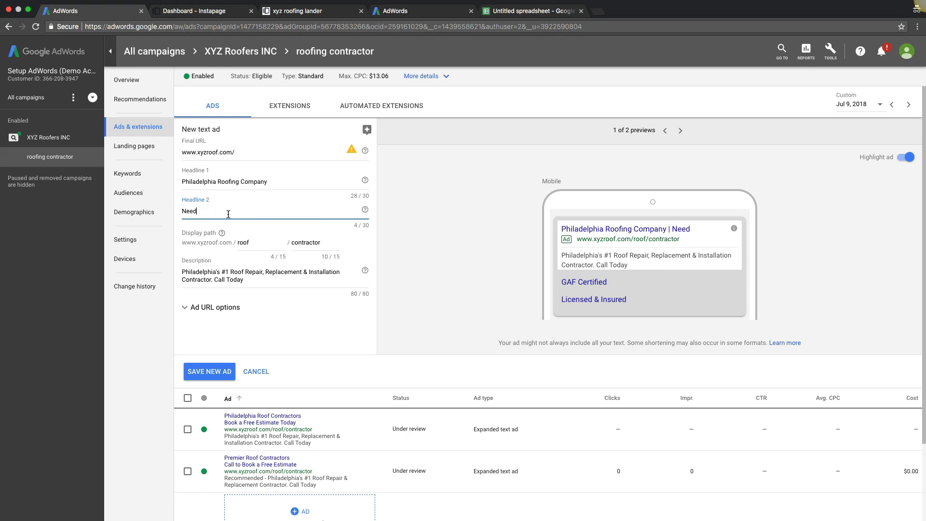
type(" your Roof Repaired?")
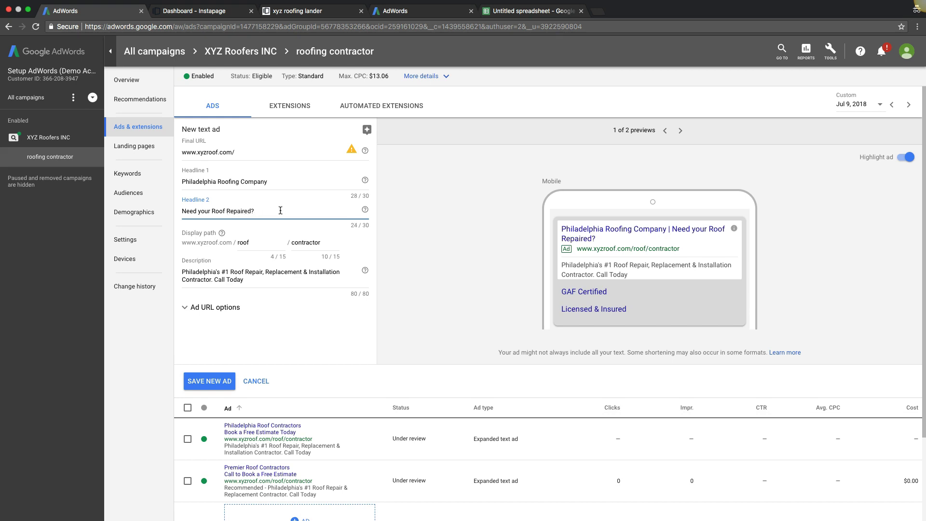
left_click(203, 211)
key("BackSpace")
type("Y")
left_click(233, 273)
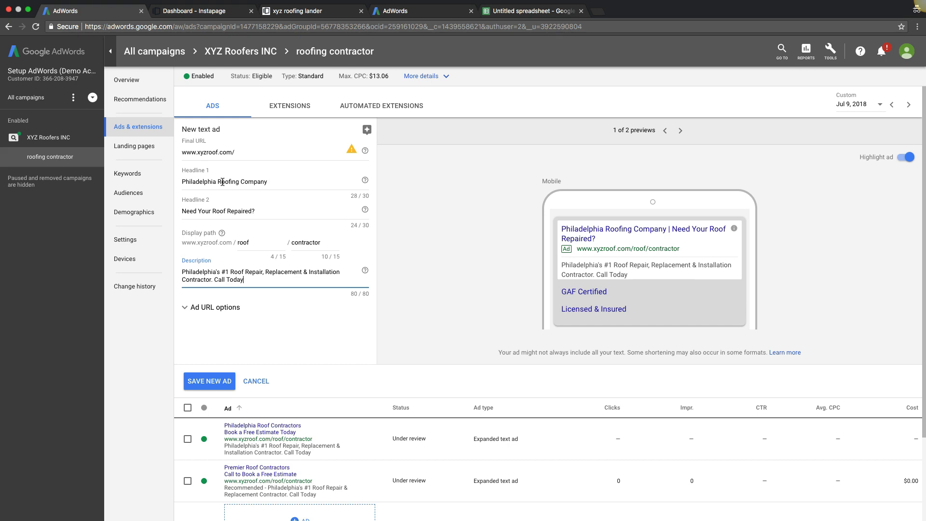
left_click(183, 181)
left_click(249, 181)
left_click(242, 210)
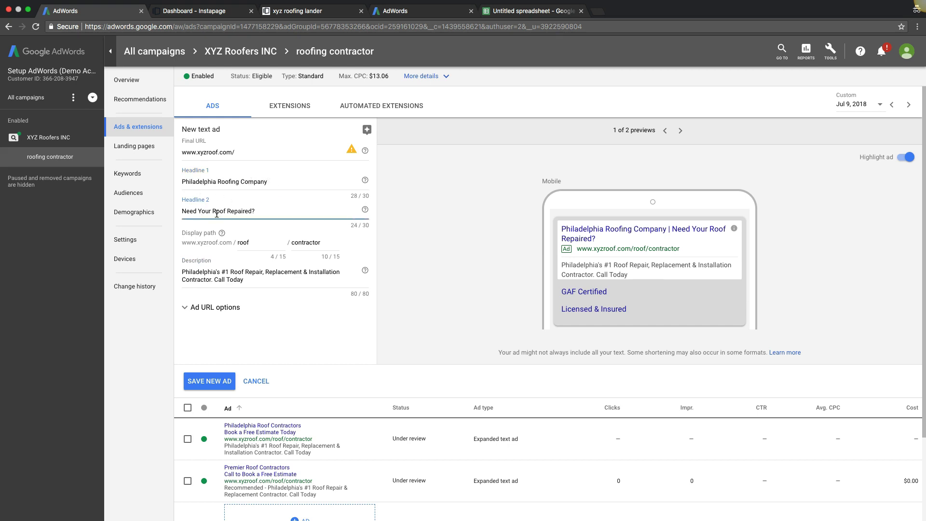
- Reword the third ad's description to "Call Philadelphia's #1 Roof Repair, Replacement & Installation Contractor."
left_click(182, 273)
type("Call")
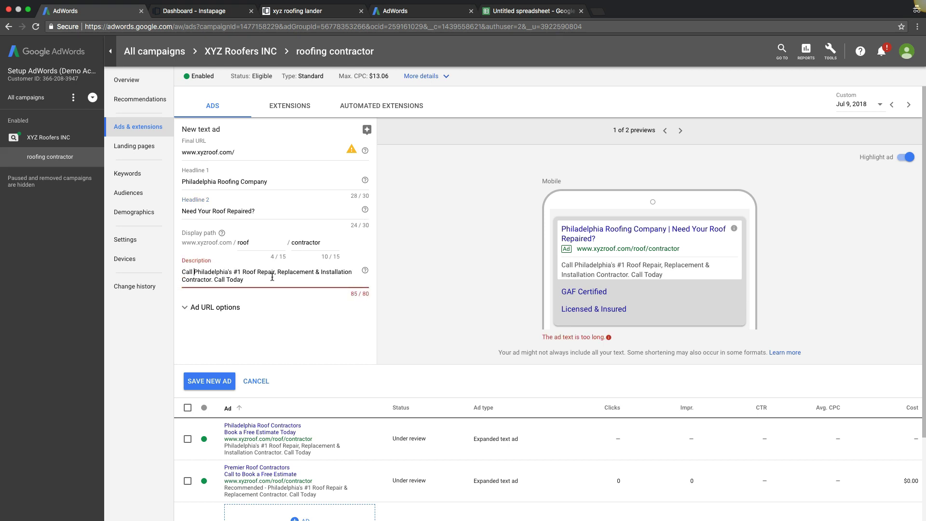
key("BackSpace")
key("BackSpace")
key("BackSpace")
key("BackSpace")
key("BackSpace")
key("BackSpace")
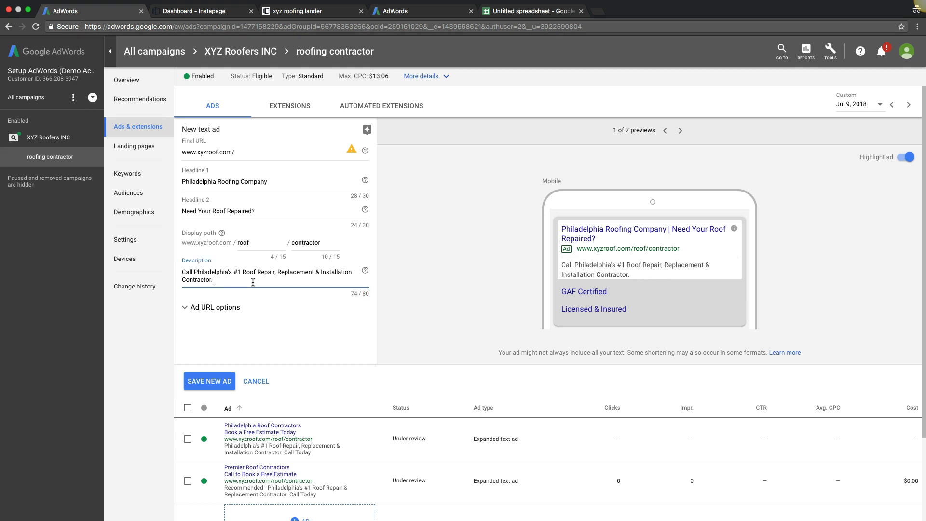
- Save the third text ad and skip adding callout extensions
left_click(203, 381)
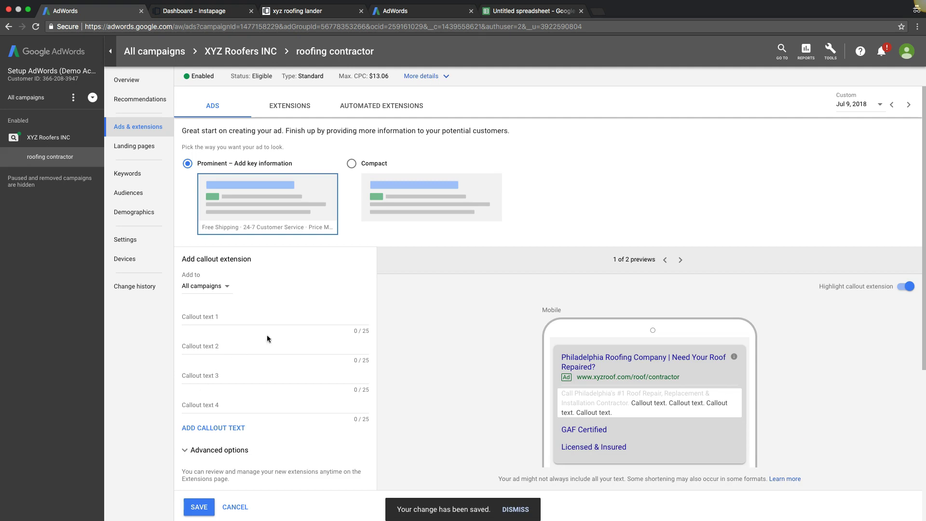
scroll(282, 326, "down", 2)
scroll(282, 329, "down", 1)
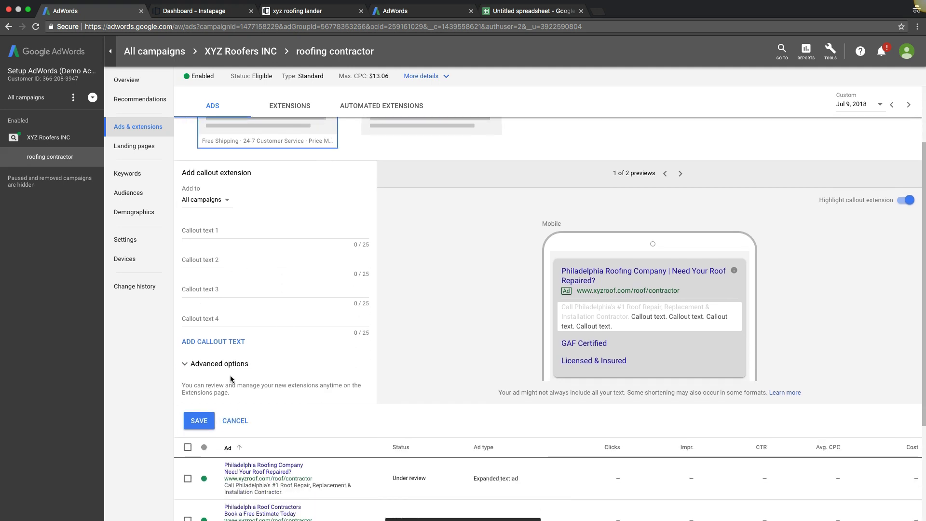
scroll(230, 379, "up", 3)
scroll(230, 379, "down", 2)
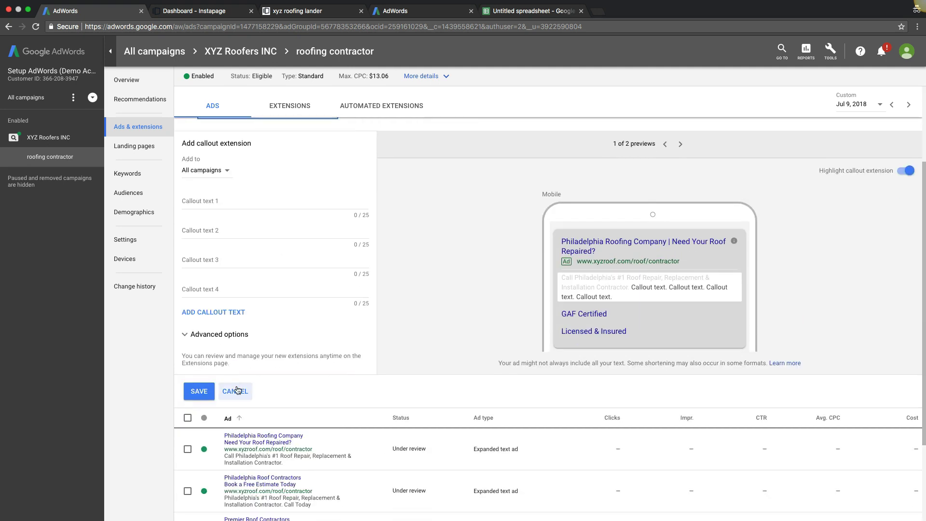
left_click(235, 386)
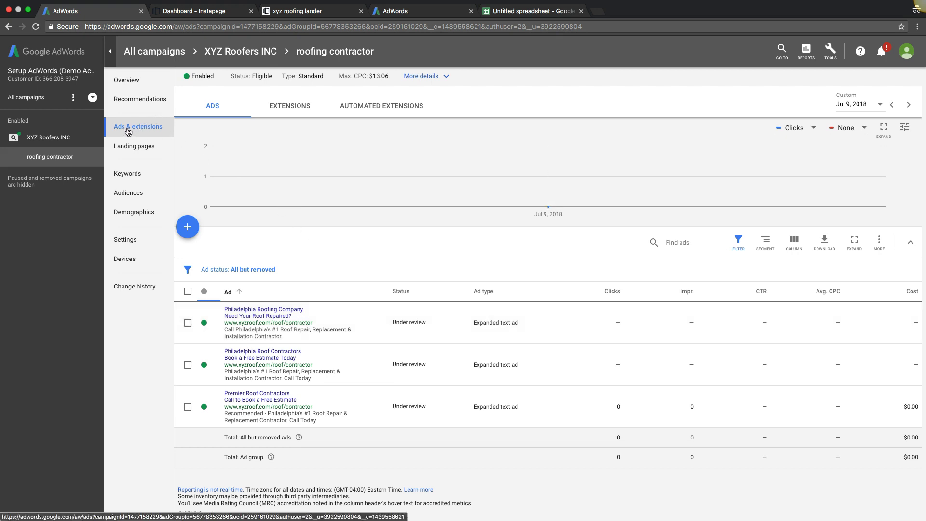
- Review the roofing contractor ad group's search keywords and check where Keyword Planner is listed among the tools
left_click(144, 174)
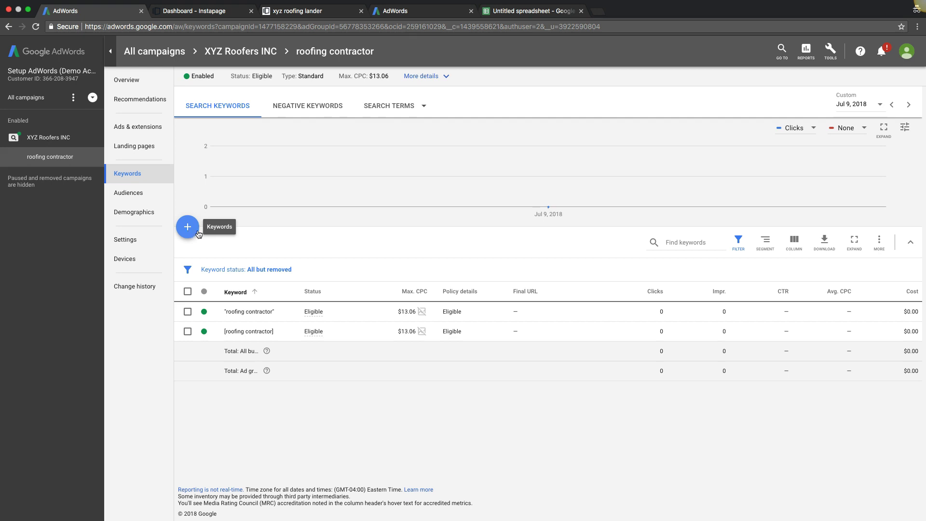
left_click(831, 55)
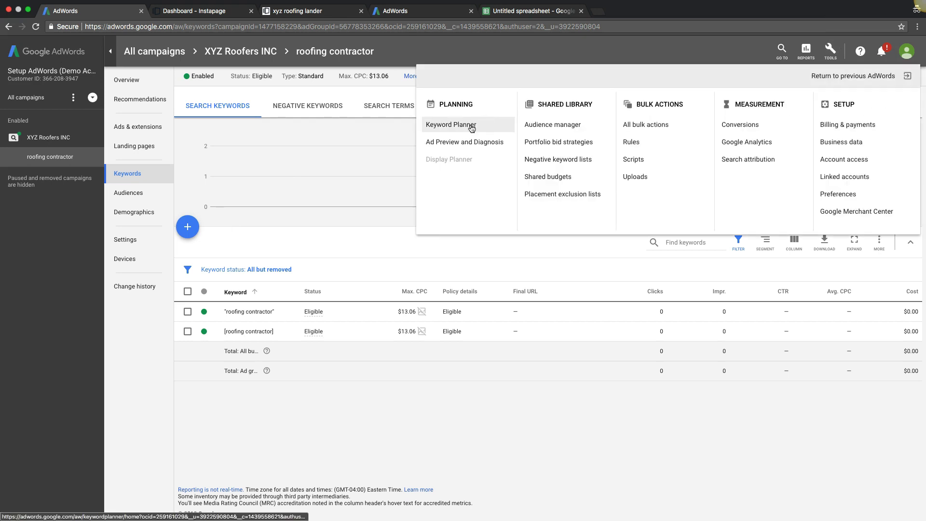
left_click(378, 98)
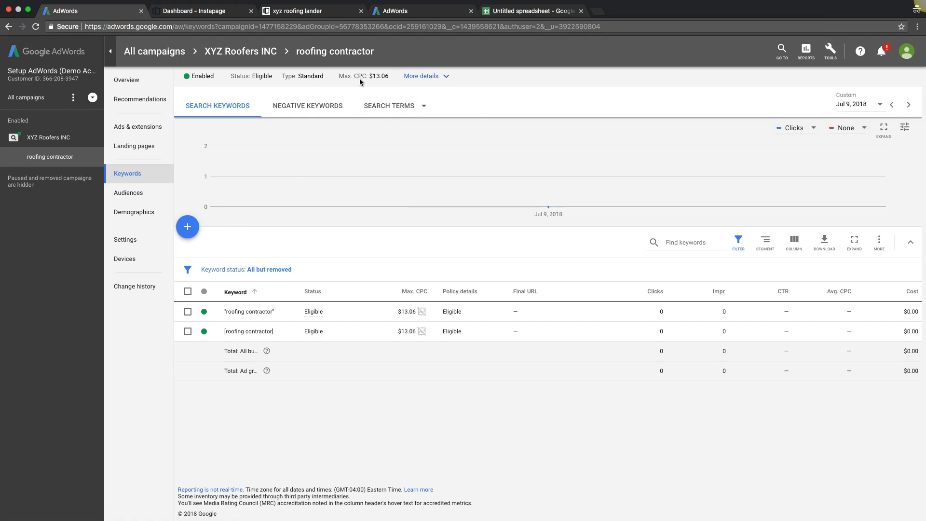
- Switch to Keyword Planner and find keyword ideas for "roof contractor"
left_click(407, 14)
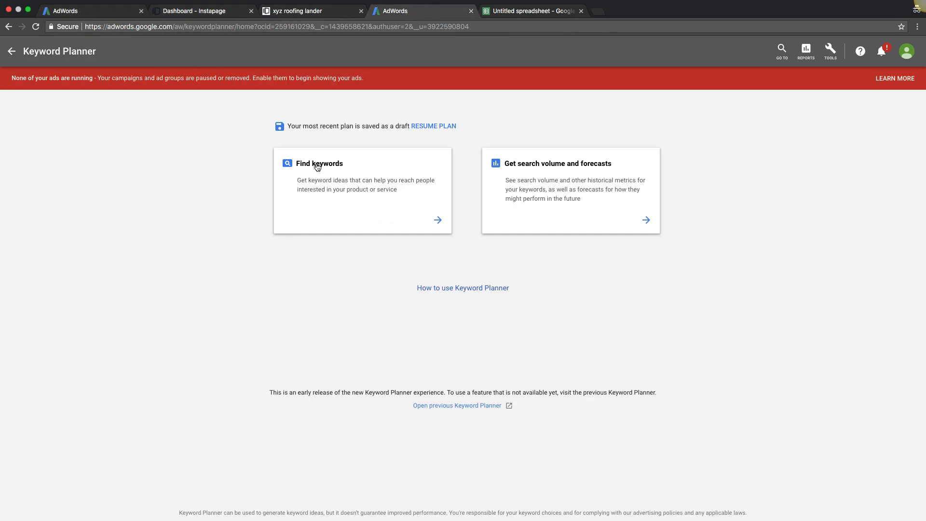
left_click(322, 185)
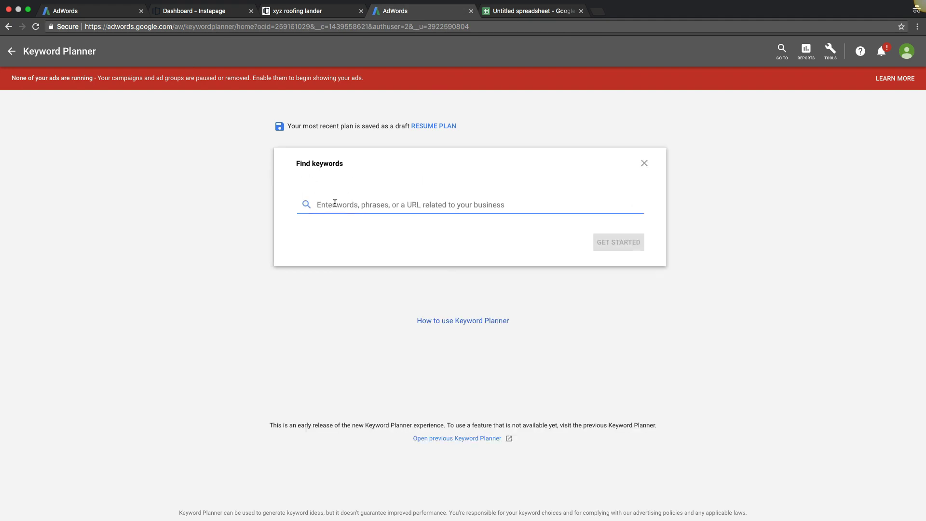
type("r")
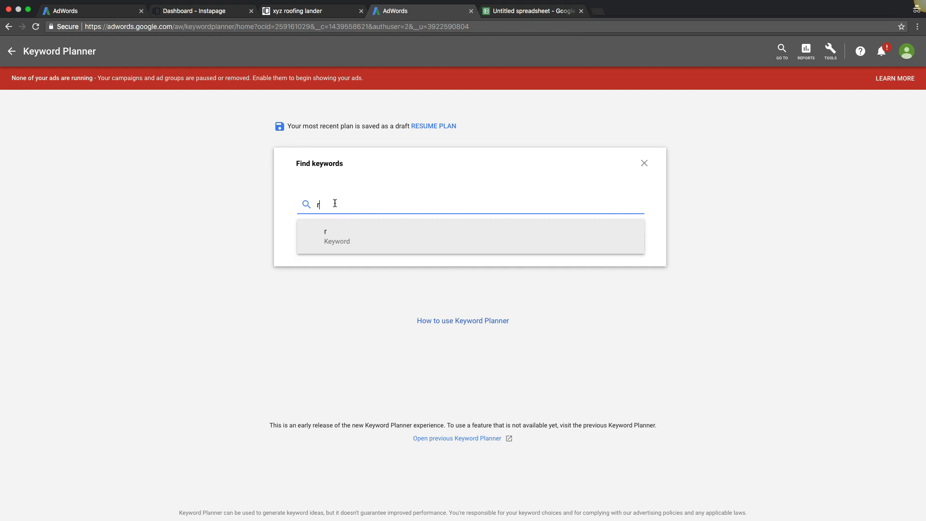
type("oof contractor")
key("Return")
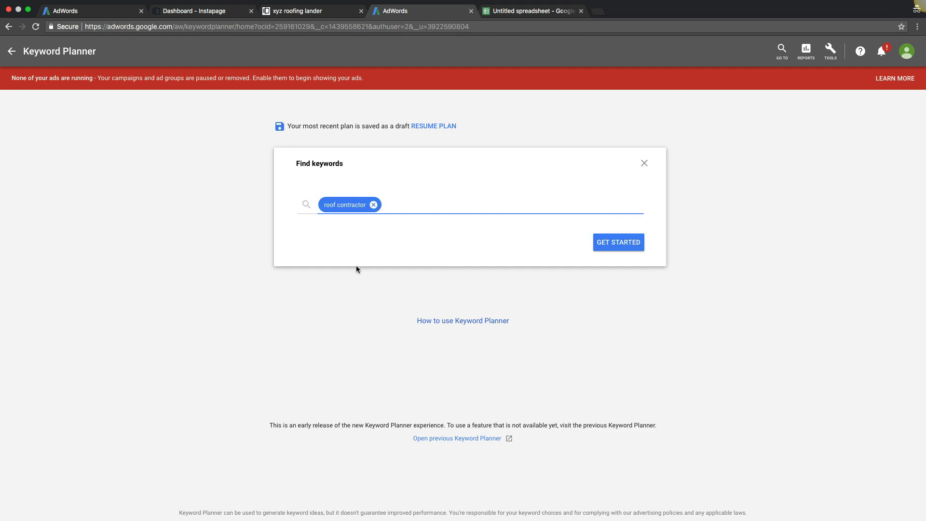
left_click(620, 243)
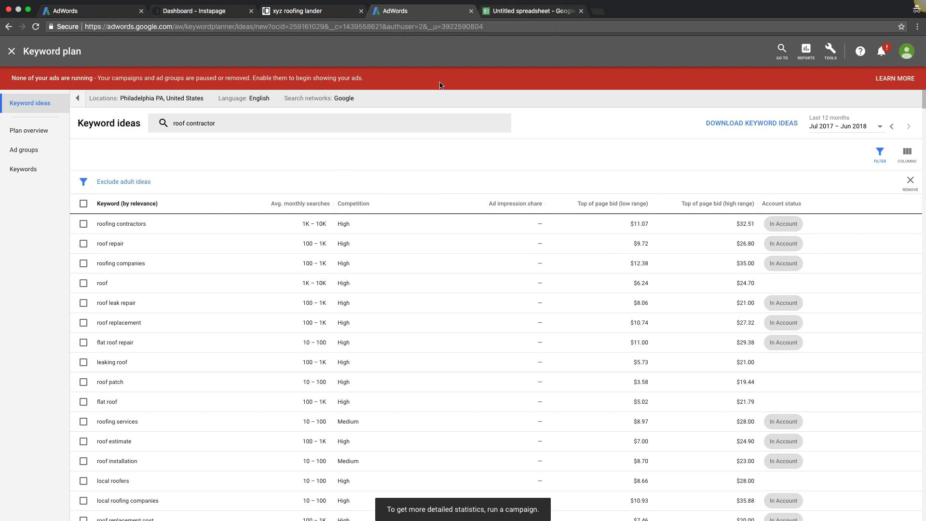
- Switch to the blank Google Sheets spreadsheet and rename it "xyz roofers campaign"
left_click(504, 16)
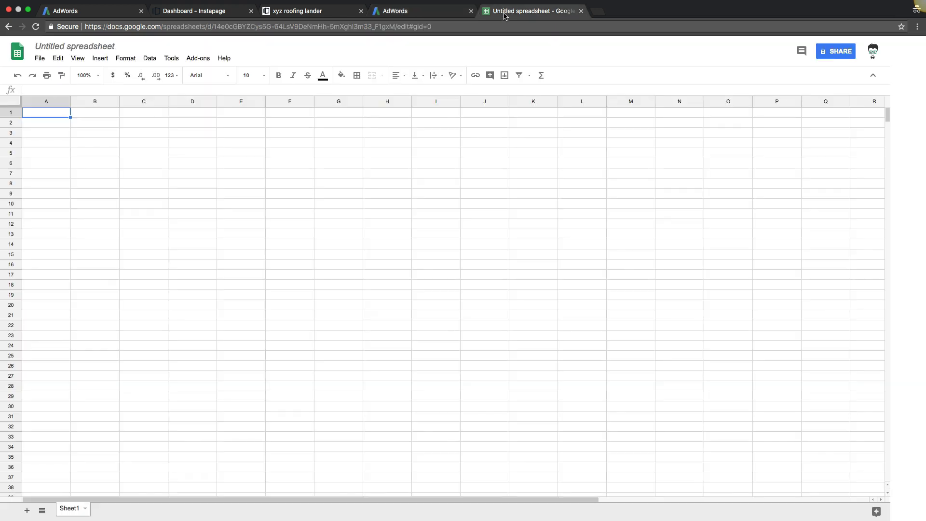
left_click(72, 48)
type("xy")
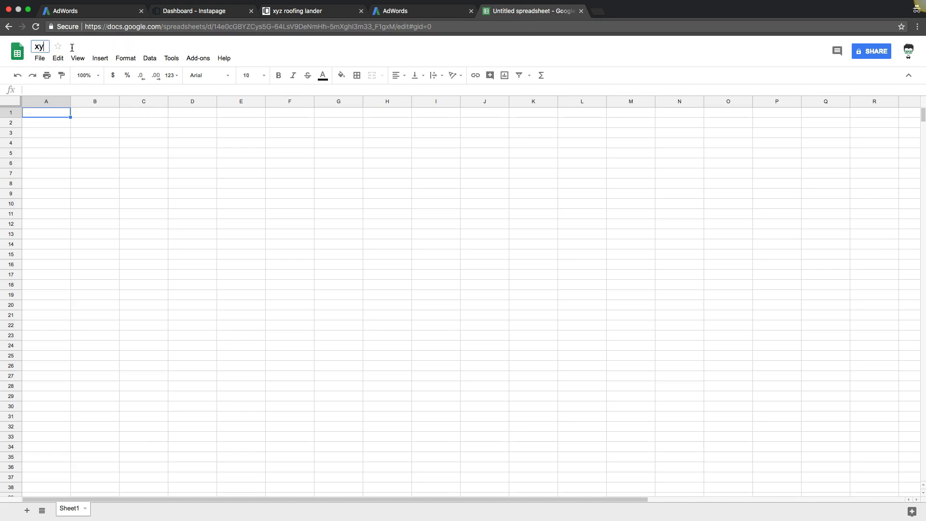
type("z roofers campaign")
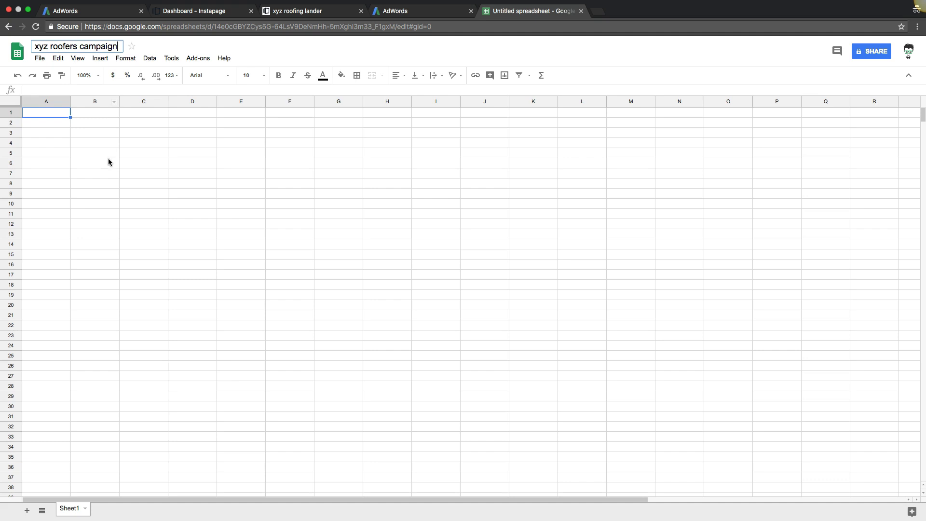
left_click(108, 162)
left_click(57, 115)
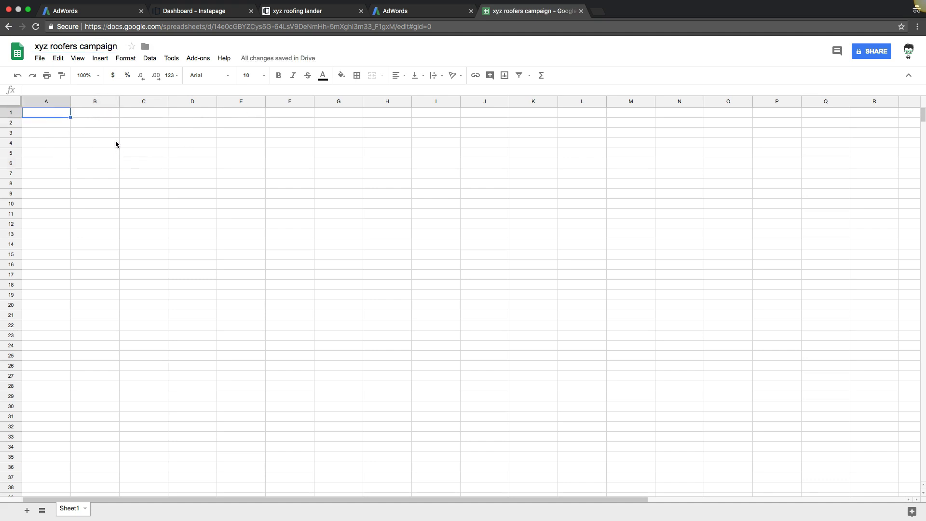
left_click(48, 122)
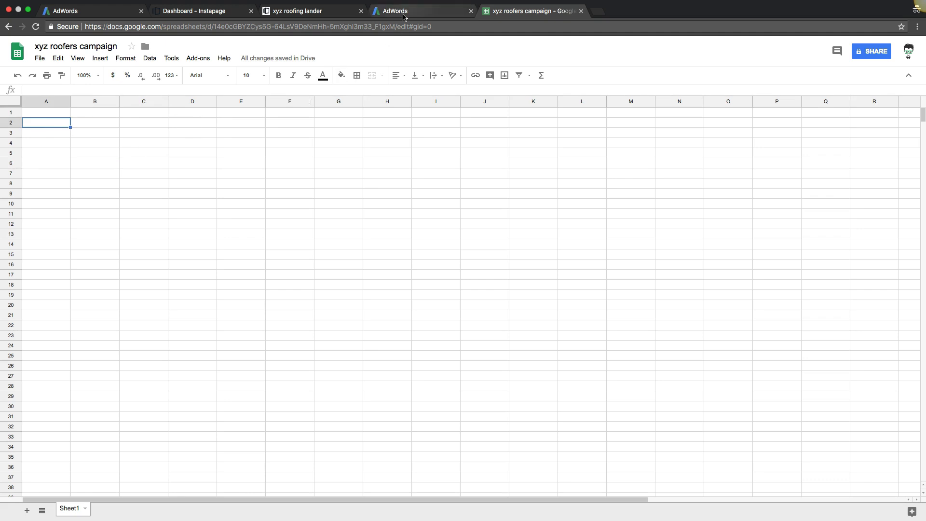
- Return to Keyword Planner and filter the keyword ideas to keyword text containing "roof contractor"
left_click(404, 15)
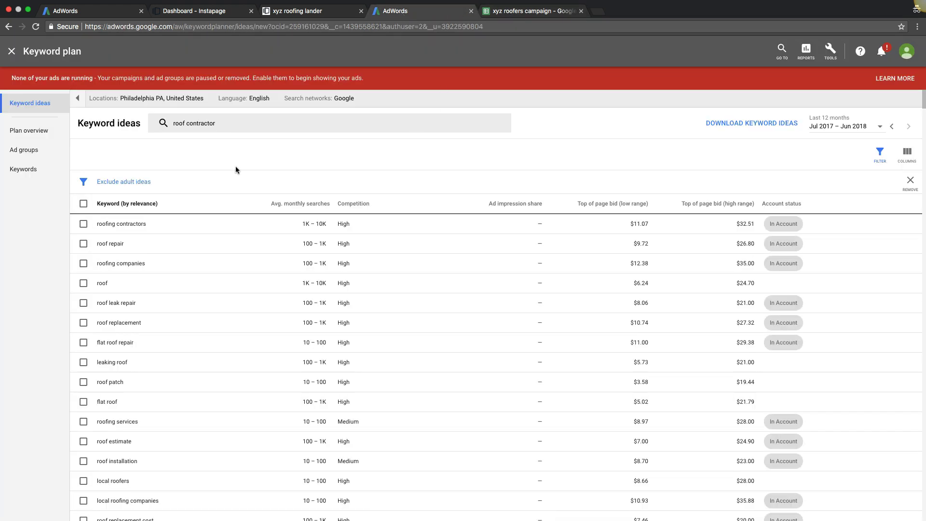
left_click(196, 124)
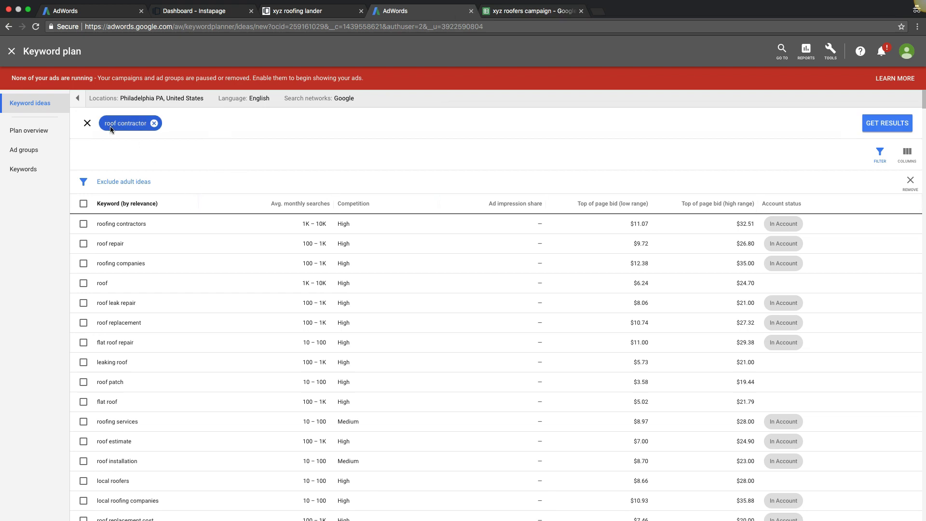
left_click(880, 158)
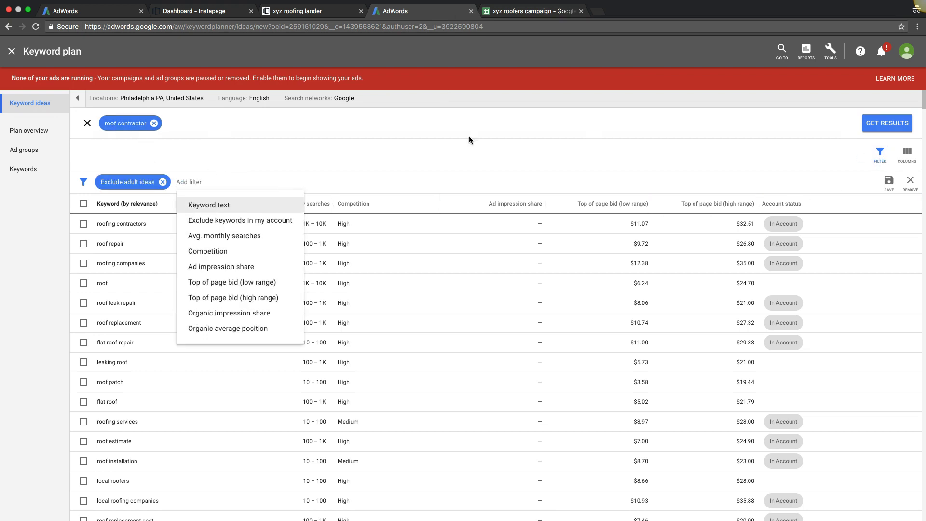
left_click(213, 209)
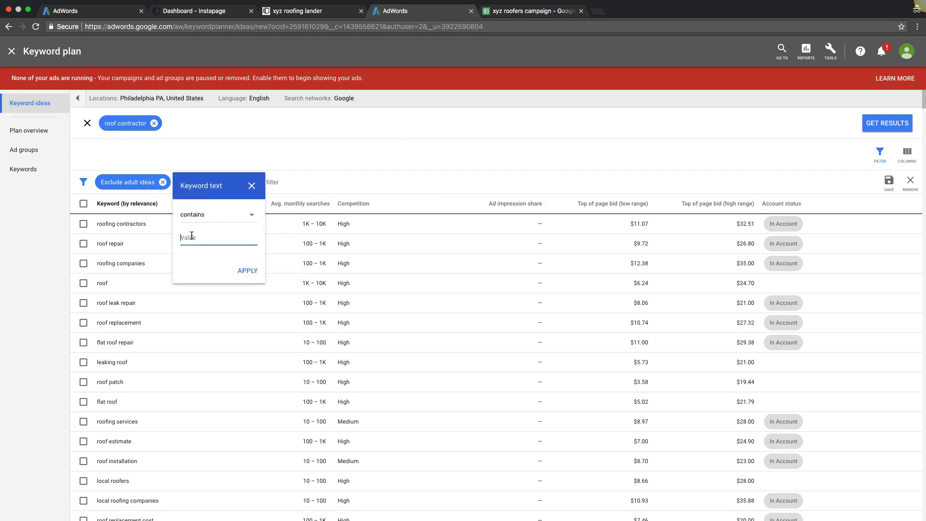
type("http://www.xyzroof.com/")
key("super+a")
type("r")
left_click(250, 271)
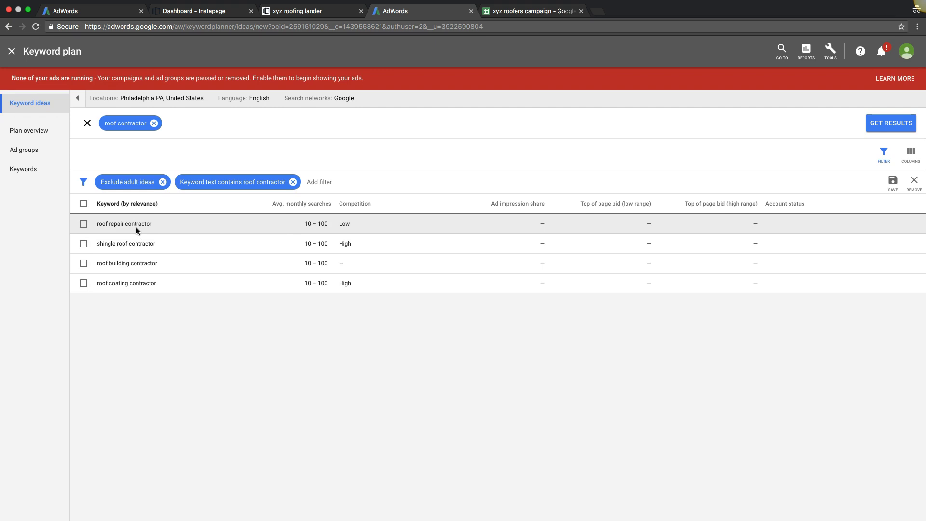
- Change the keyword text filter's value to "roof contractors"
left_click(284, 184)
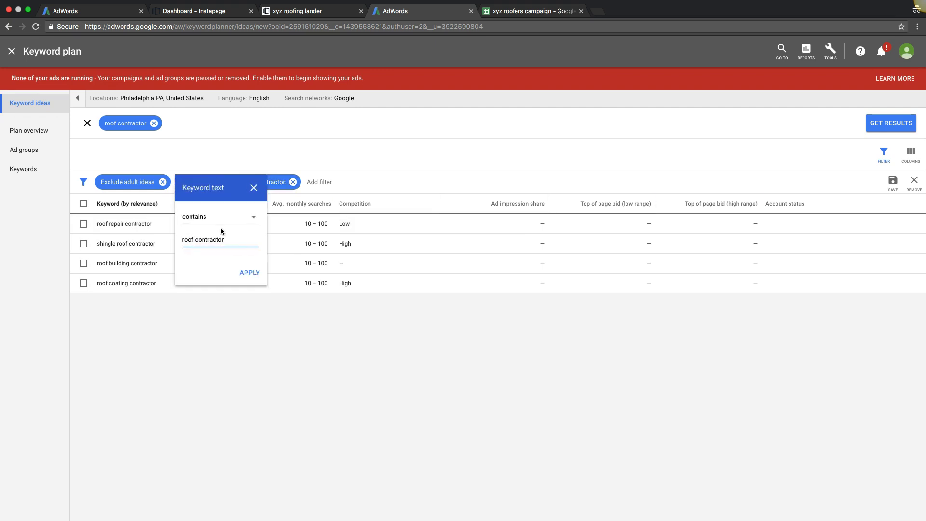
left_click(252, 273)
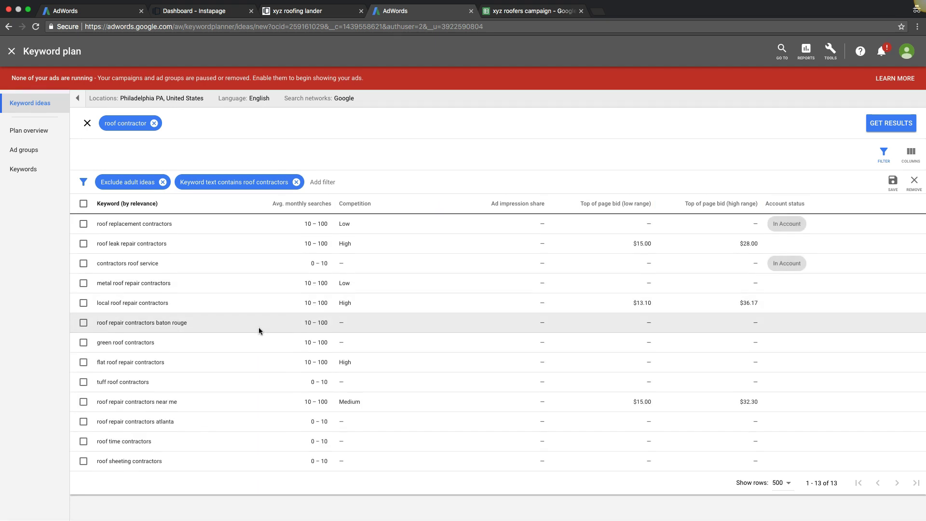
left_click_drag(170, 224, 101, 225)
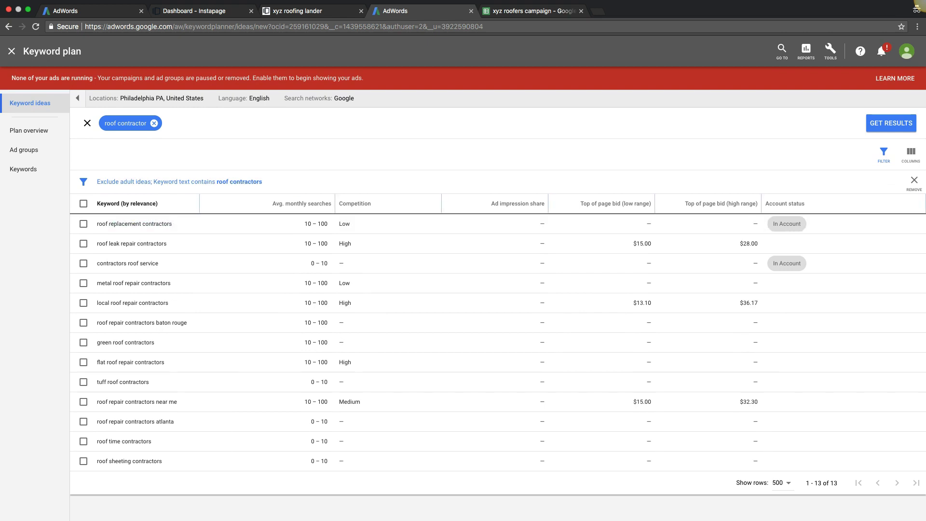
- Enter "roof contractor" in cell A1 of the xyz roofers campaign spreadsheet and widen column A
left_click(530, 11)
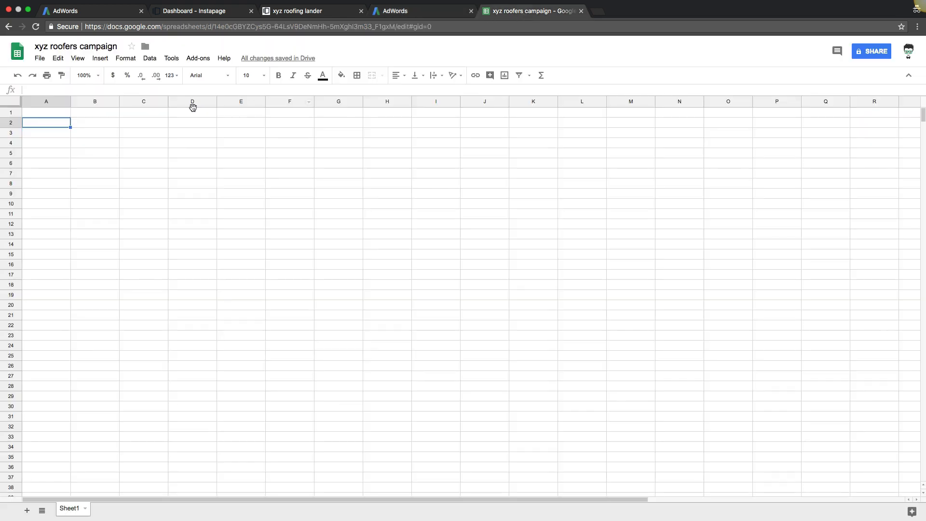
left_click(42, 115)
type("roof contractor")
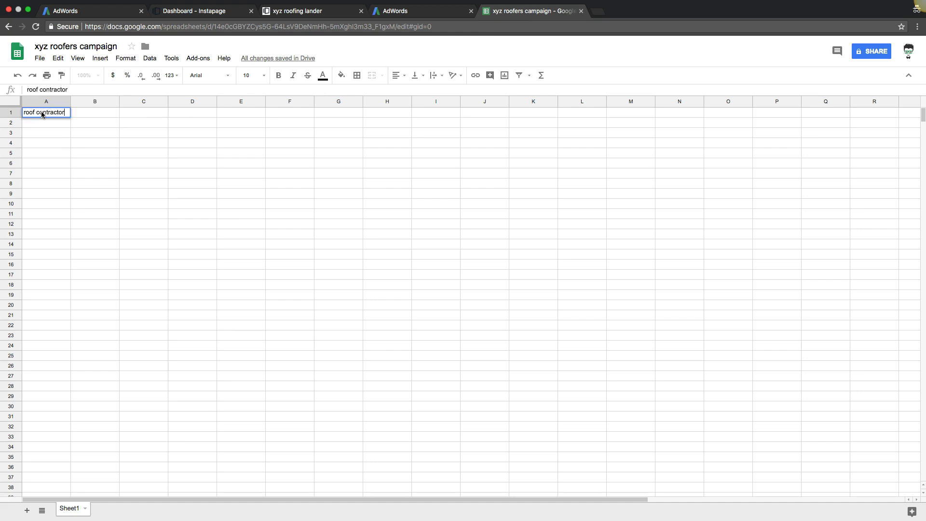
left_click_drag(71, 99, 98, 100)
left_click(43, 126)
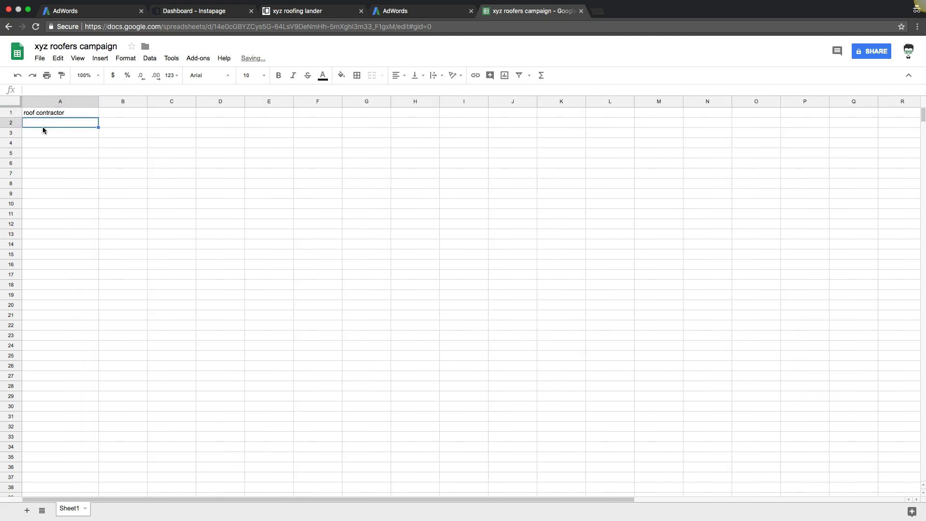
- Copy the keyword "roof replacement contractors" from Keyword Planner into cell A3 of the spreadsheet
left_click(41, 131)
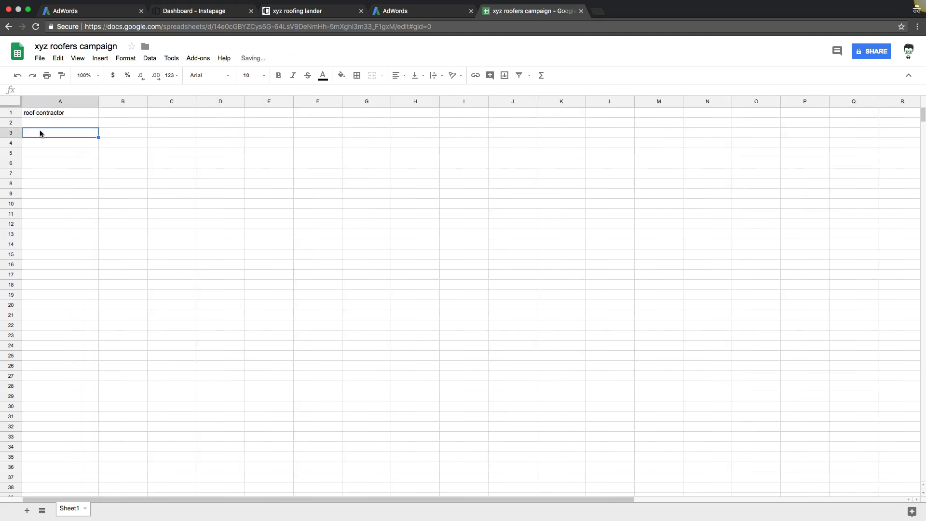
left_click(390, 12)
left_click_drag(171, 224, 96, 226)
key("super+c")
left_click(485, 13)
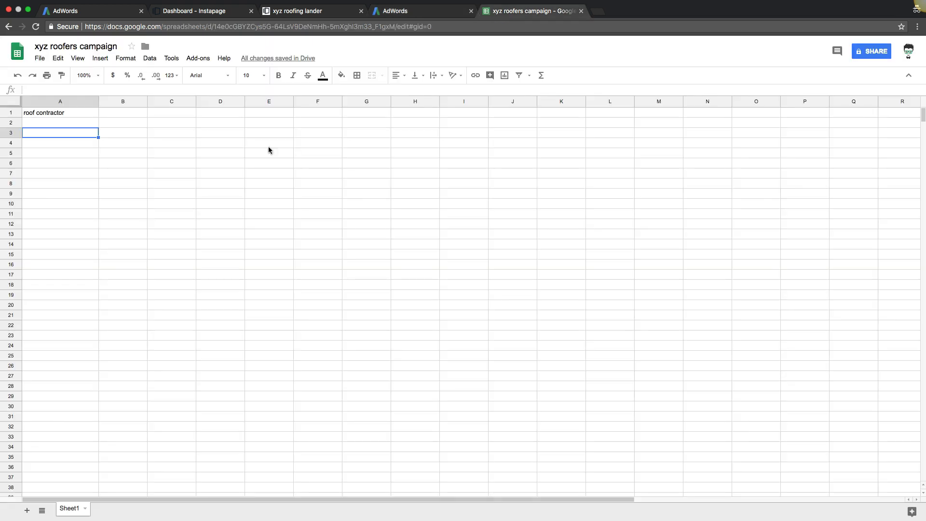
key("super+v")
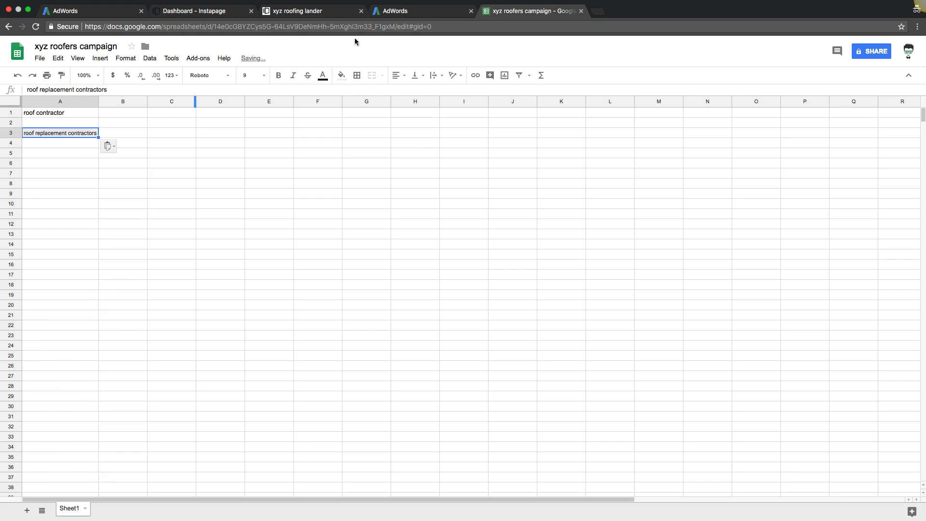
- Copy the keyword "roof leak repair contractors" from Keyword Planner into cell A4 of the xyz roofers campaign spreadsheet
left_click(414, 13)
left_click_drag(169, 245, 96, 243)
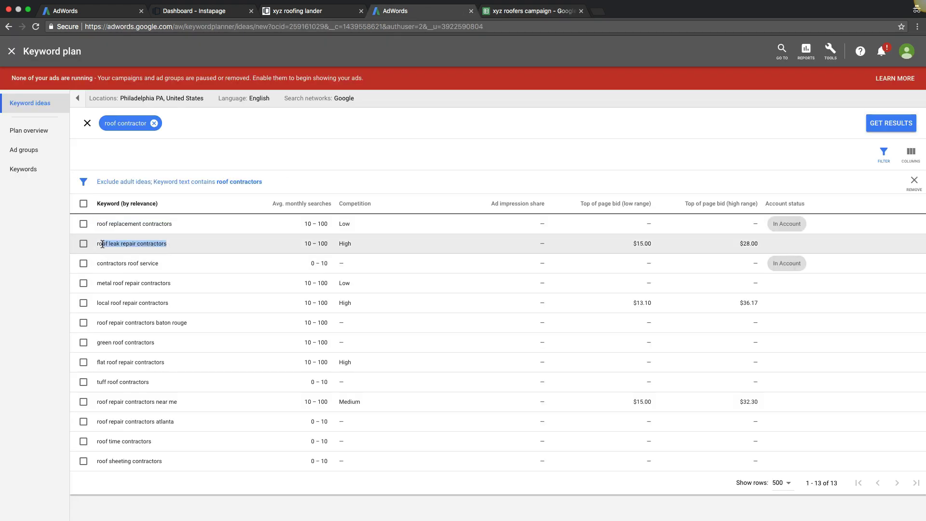
triple_click(99, 242)
key("super+c")
left_click(531, 11)
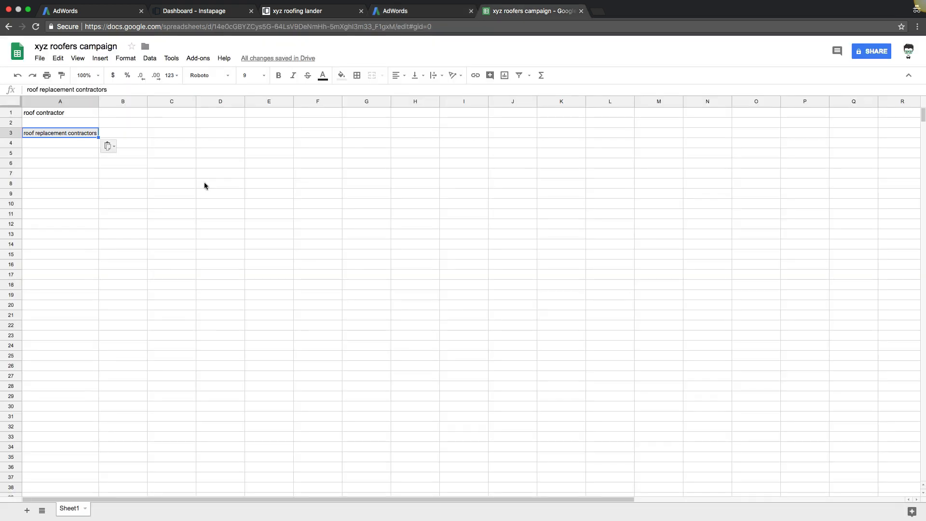
left_click(68, 143)
key("super+v")
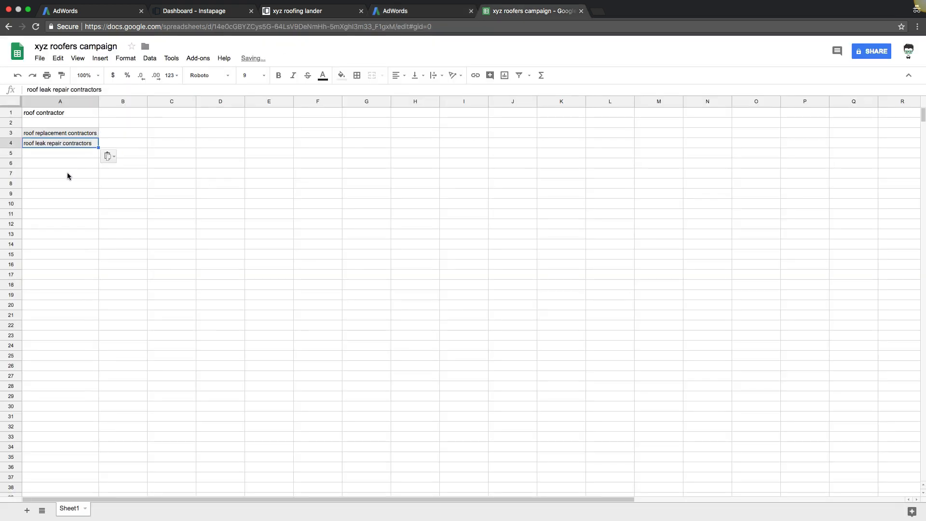
left_click(58, 154)
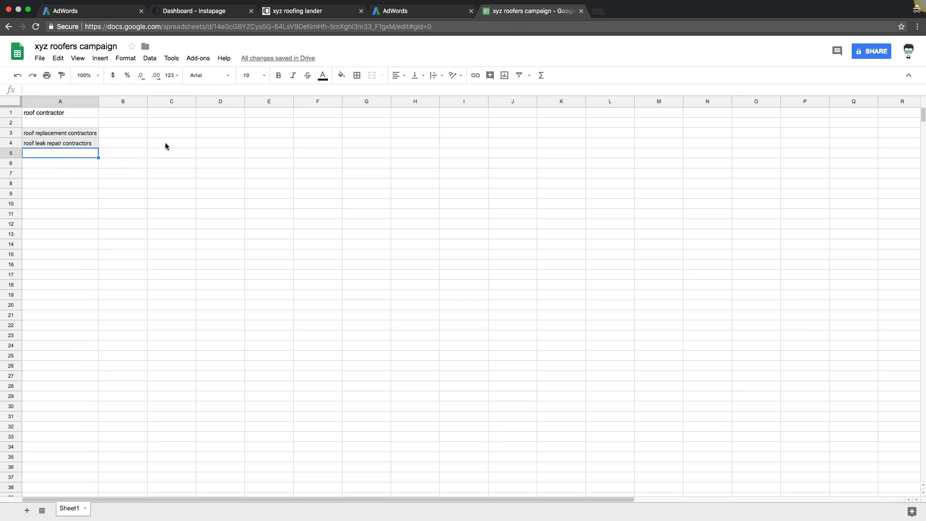
- Enter the heading "metal roof contractor" in cell B1 of a widened column B and copy "metal roof repair contractors" from Keyword Planner into B3
left_click(435, 15)
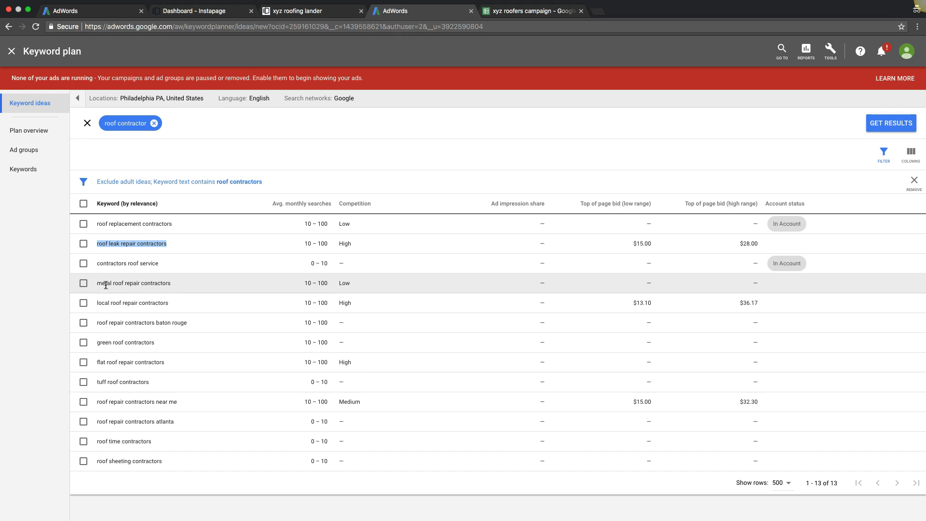
left_click_drag(169, 286, 100, 283)
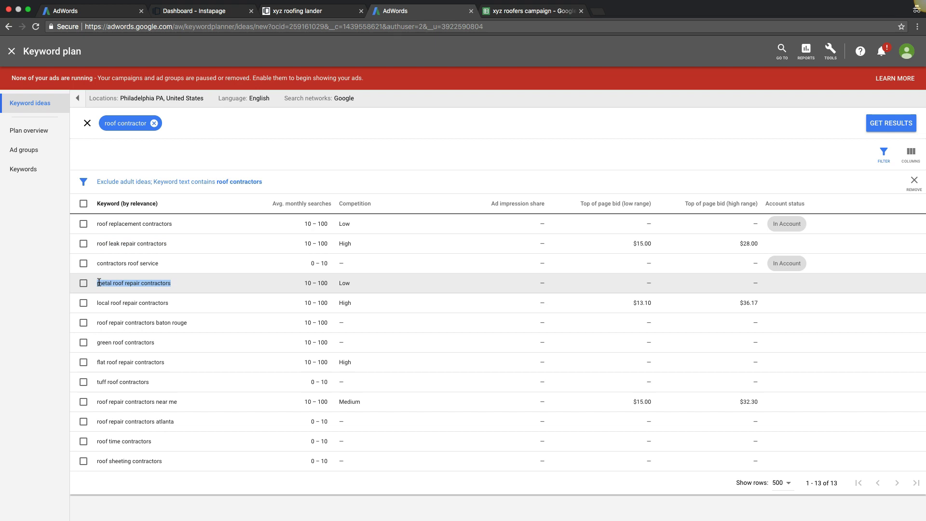
left_click(513, 13)
left_click(123, 114)
type("metal roof contractor")
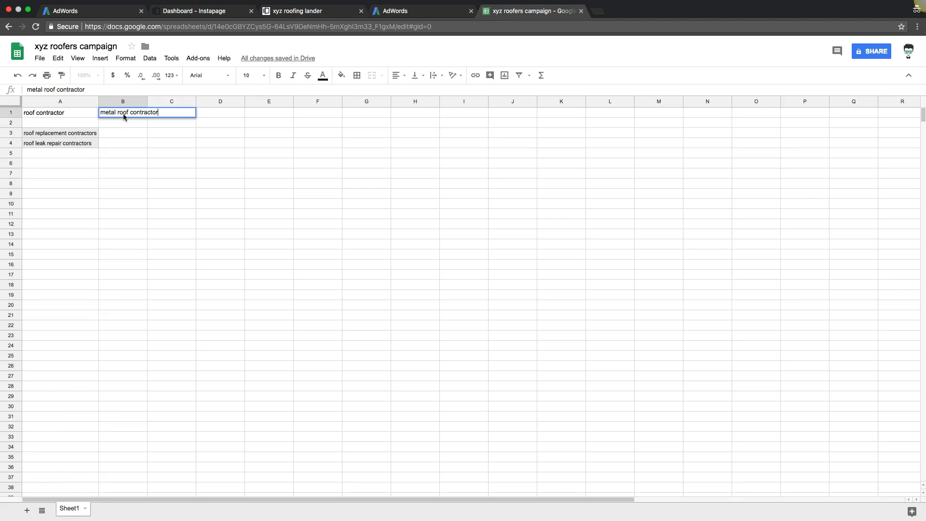
left_click_drag(147, 103, 174, 108)
left_click(118, 131)
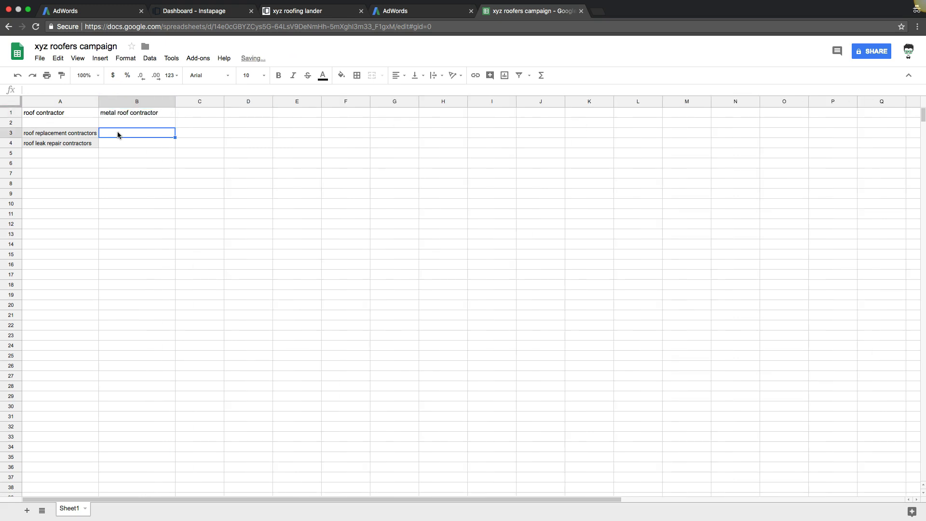
key("super+v")
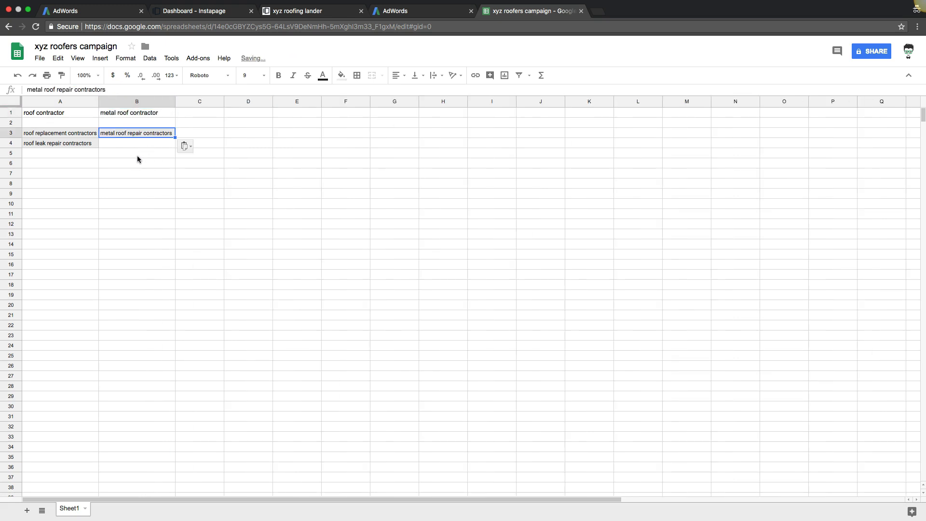
- Copy the keyword "local roof repair contractors" from Keyword Planner into cell A5 of the spreadsheet
left_click(74, 153)
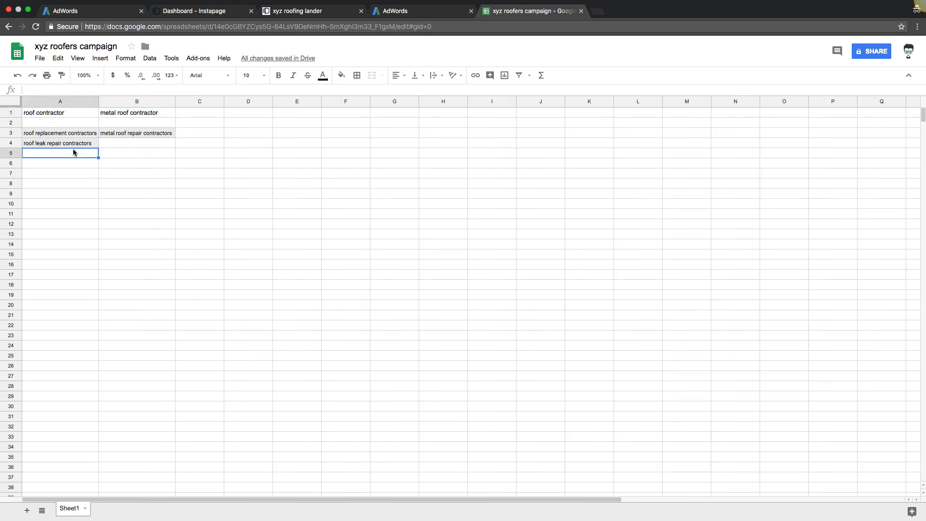
left_click(389, 10)
left_click_drag(169, 302, 98, 303)
left_click(96, 302)
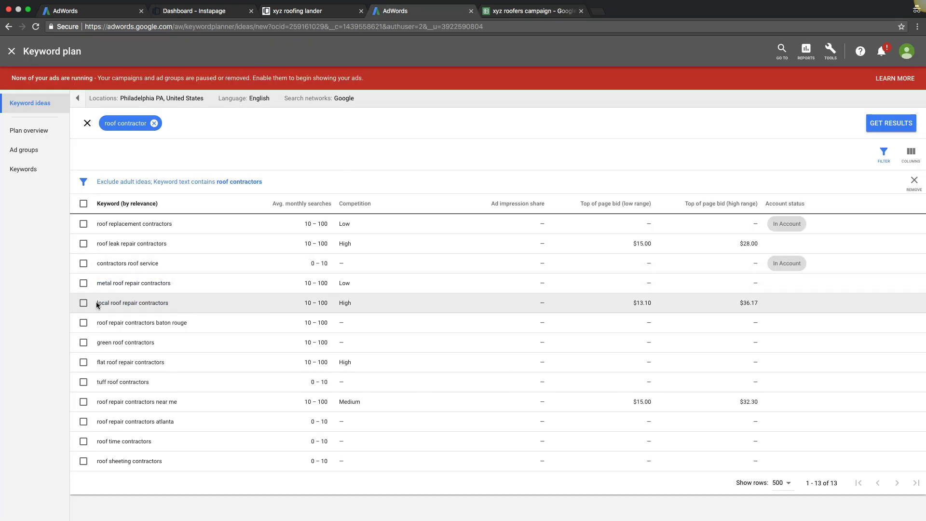
triple_click(103, 301)
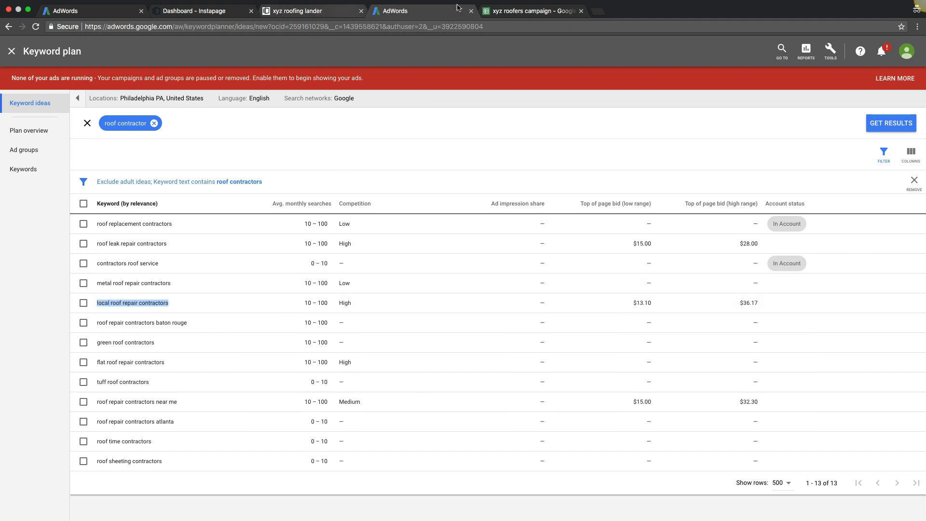
left_click(512, 9)
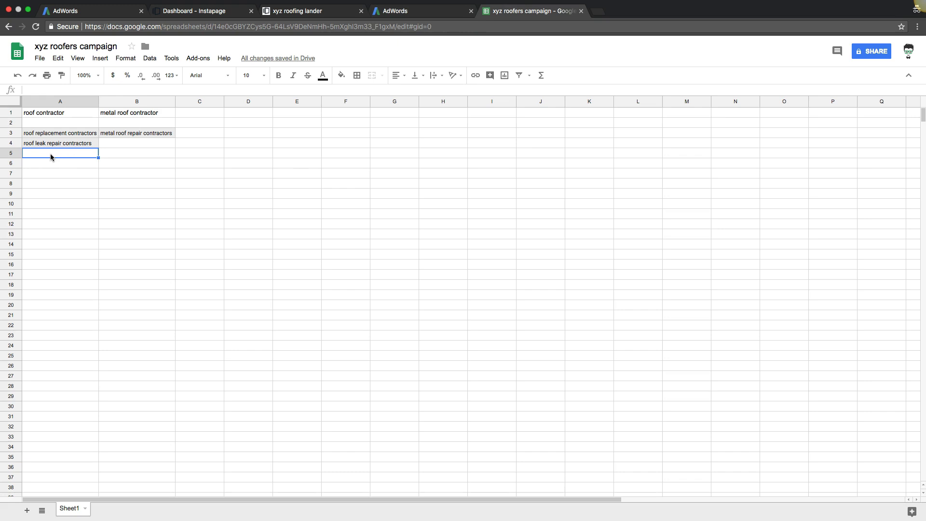
key("super+v")
key("Return")
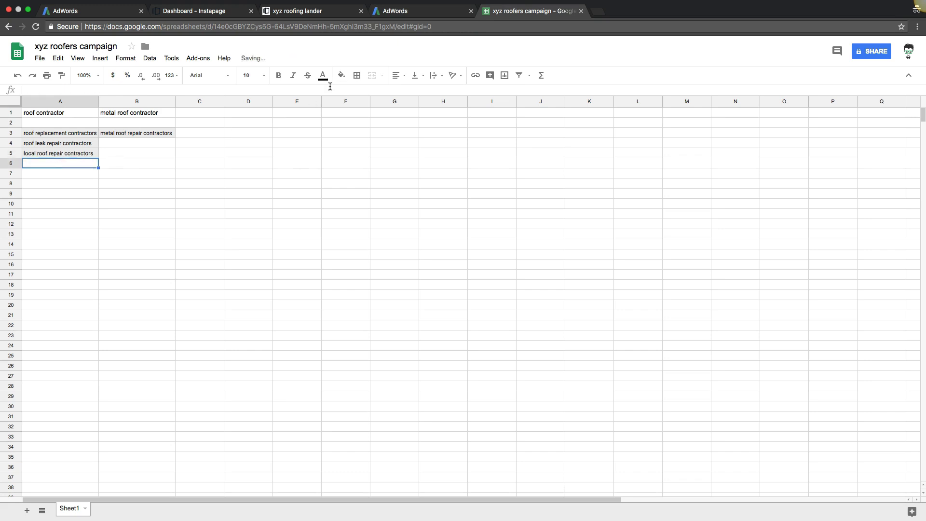
- Enter the heading "flat roof contractors" in cell C1 of a widened column C and copy "flat roof repair contractors" from Keyword Planner into C3
left_click(400, 12)
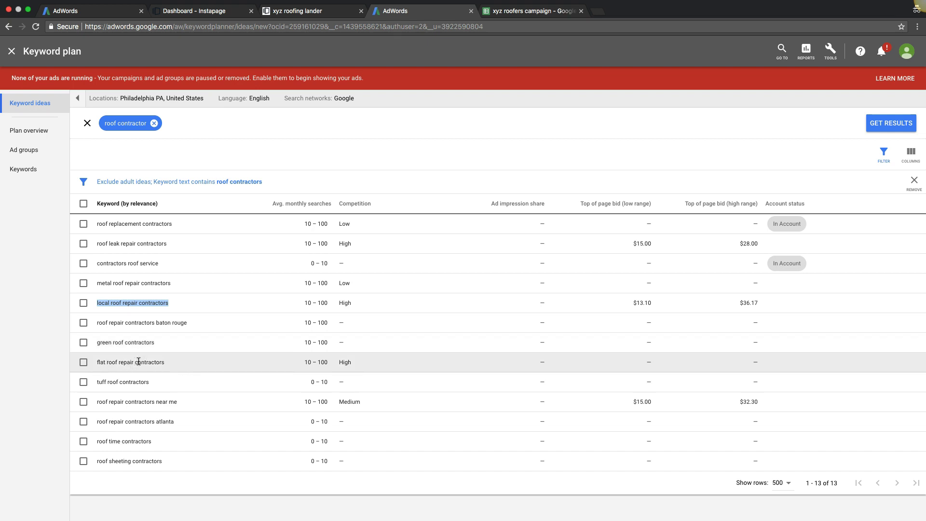
left_click_drag(167, 363, 97, 363)
key("super+c")
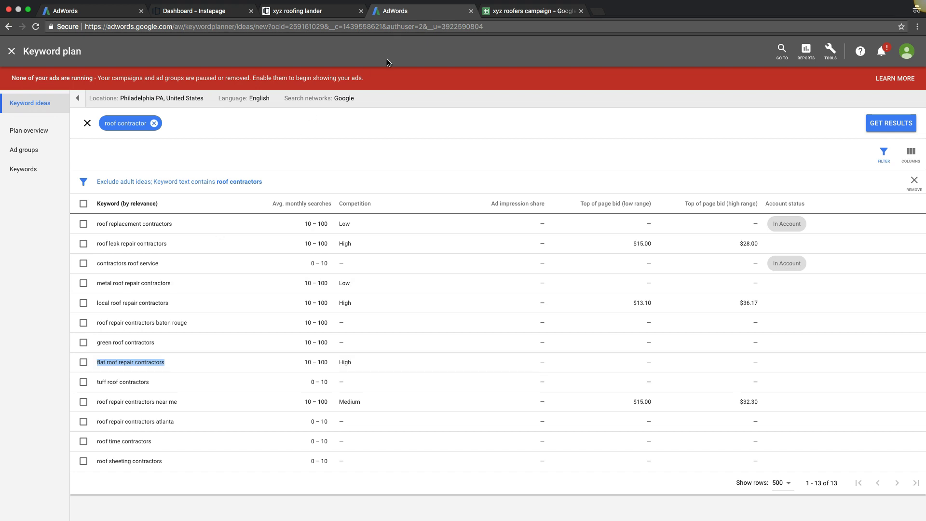
left_click(504, 12)
left_click(189, 113)
type("flat roof ")
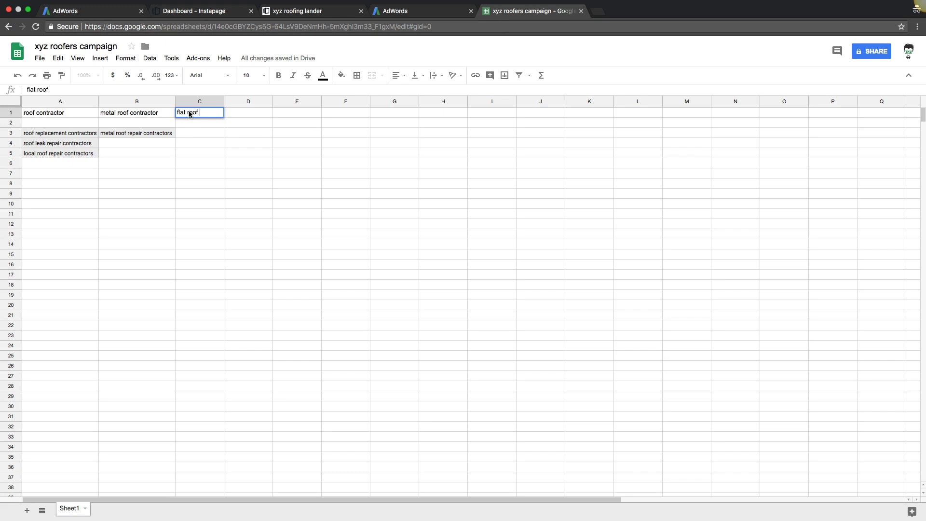
type("contractors")
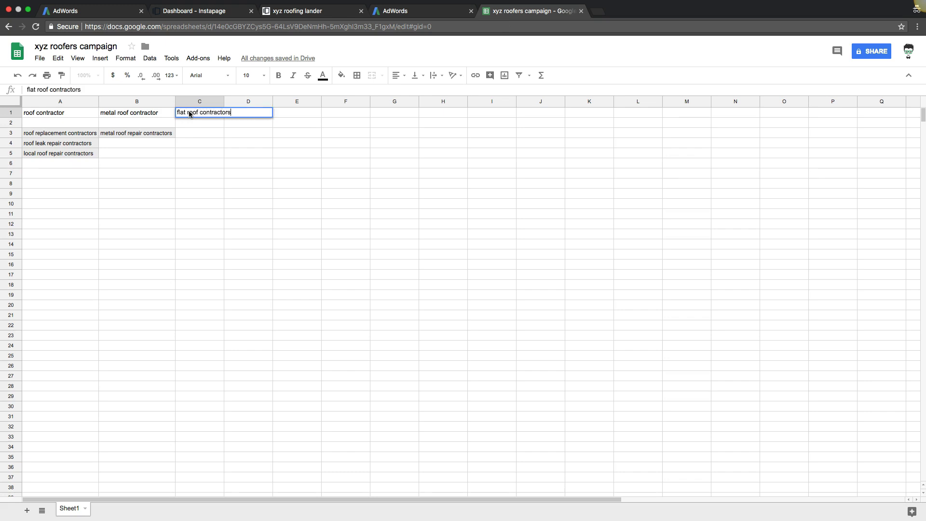
left_click_drag(223, 105, 250, 104)
left_click(191, 134)
key("super+v")
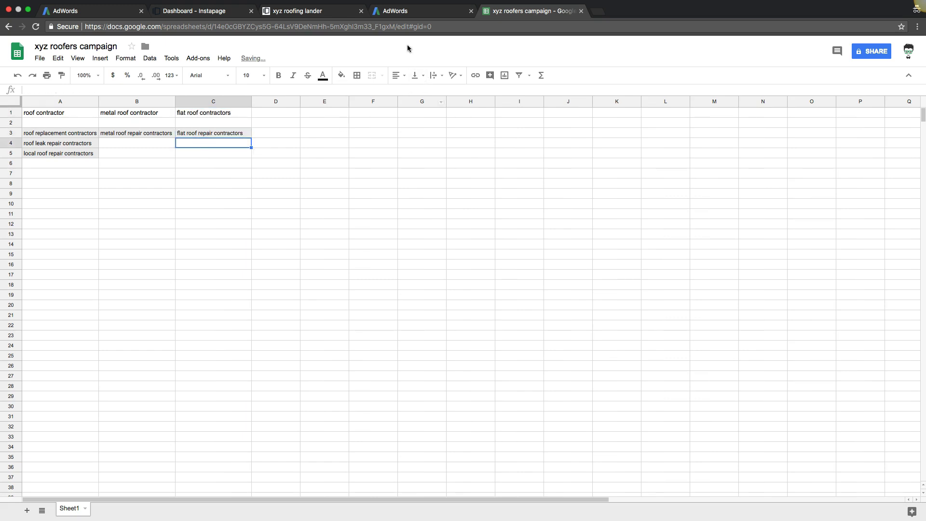
- Copy the keyword "roof repair contractors near me" from Keyword Planner into cell A6 and fit column A to its text
left_click(388, 11)
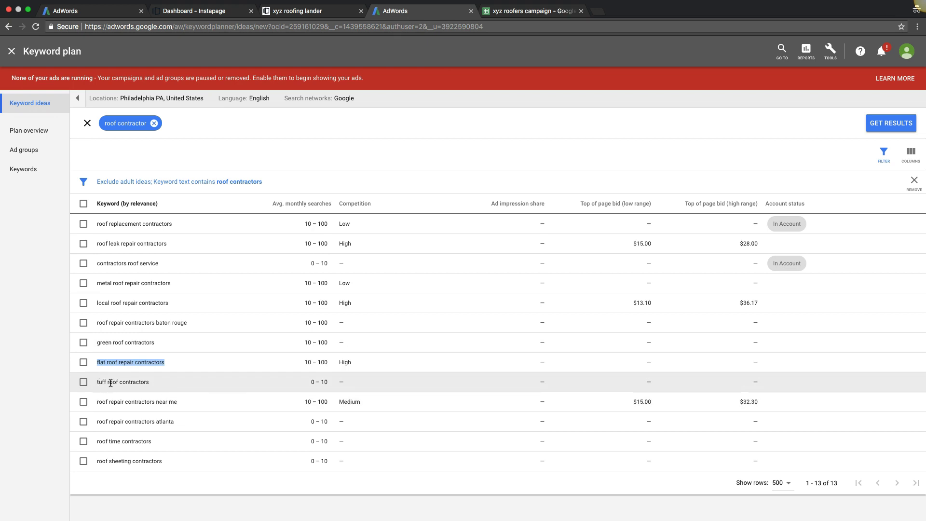
triple_click(165, 401)
key("super+c")
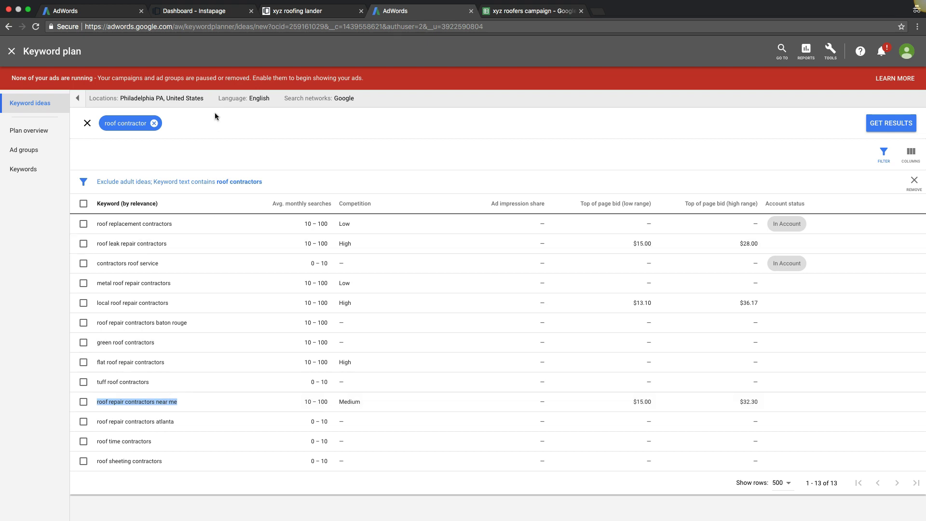
left_click(494, 10)
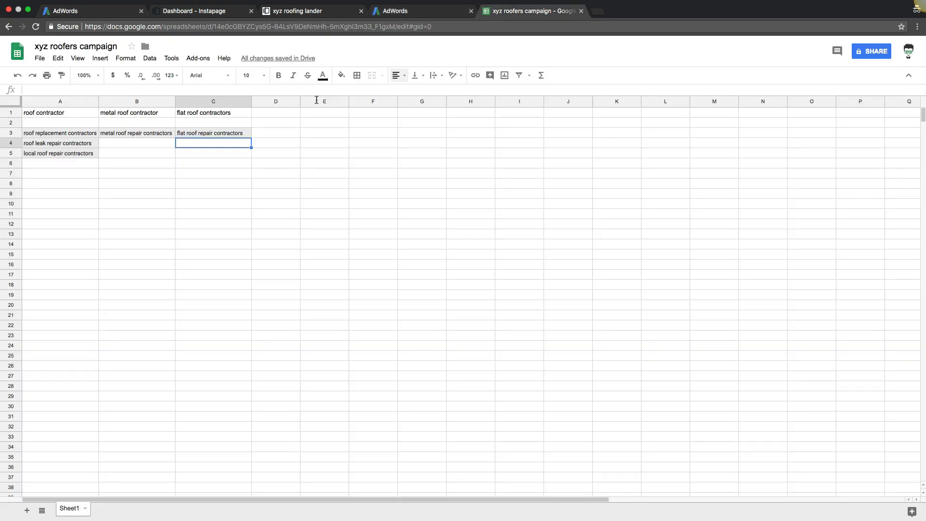
left_click(73, 167)
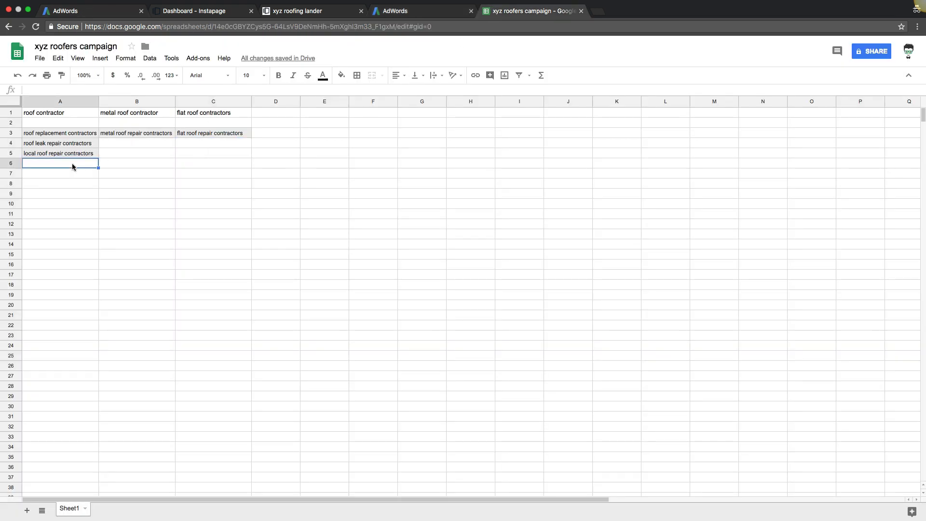
key("super+v")
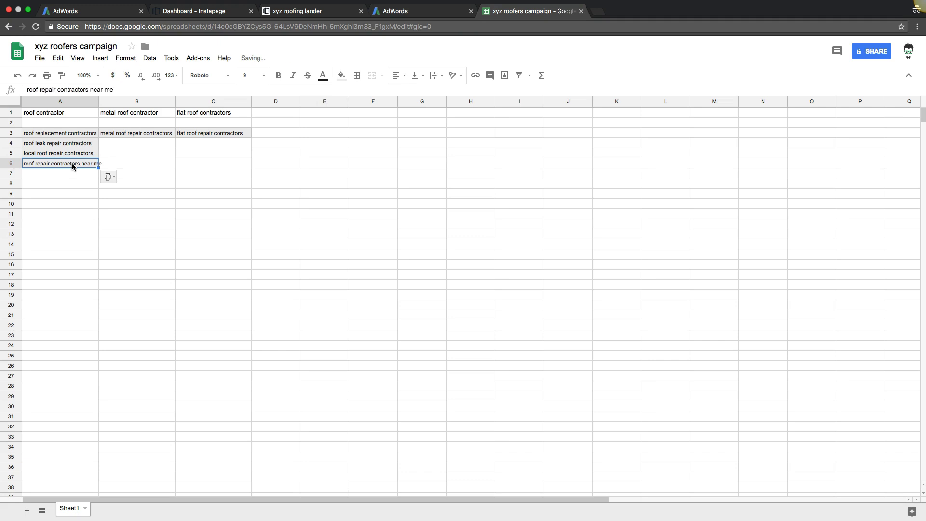
double_click(99, 102)
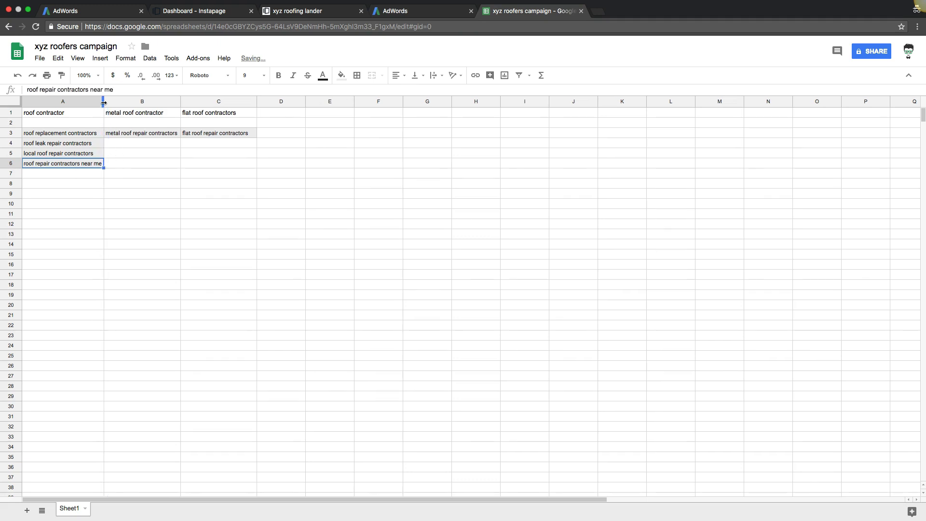
- Copy the keyword "roof sheeting contractors" from Keyword Planner into cell A7 of the spreadsheet
left_click(395, 11)
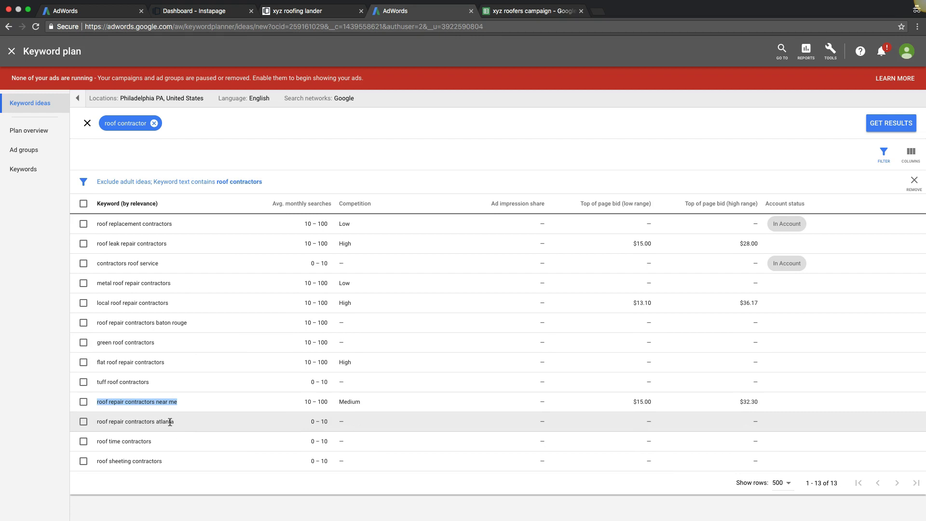
left_click(161, 461)
triple_click(98, 461)
key("super+c")
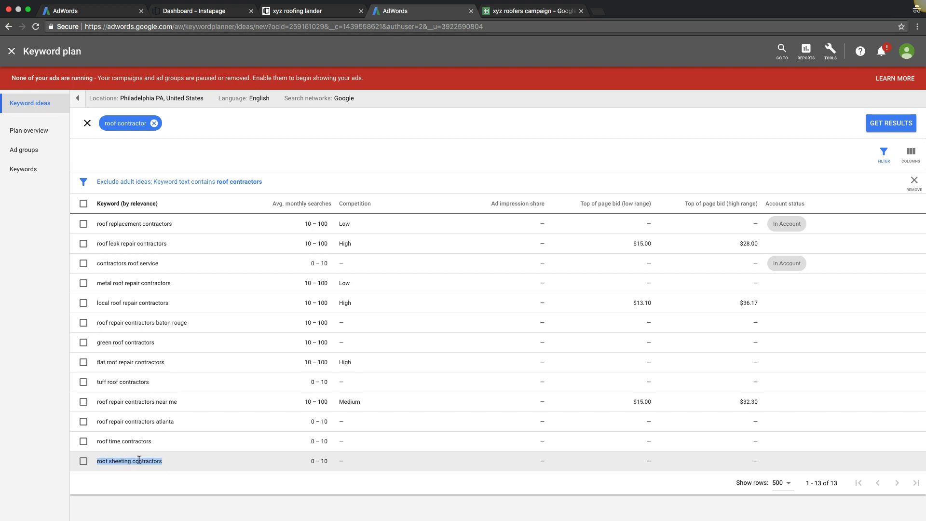
left_click(497, 12)
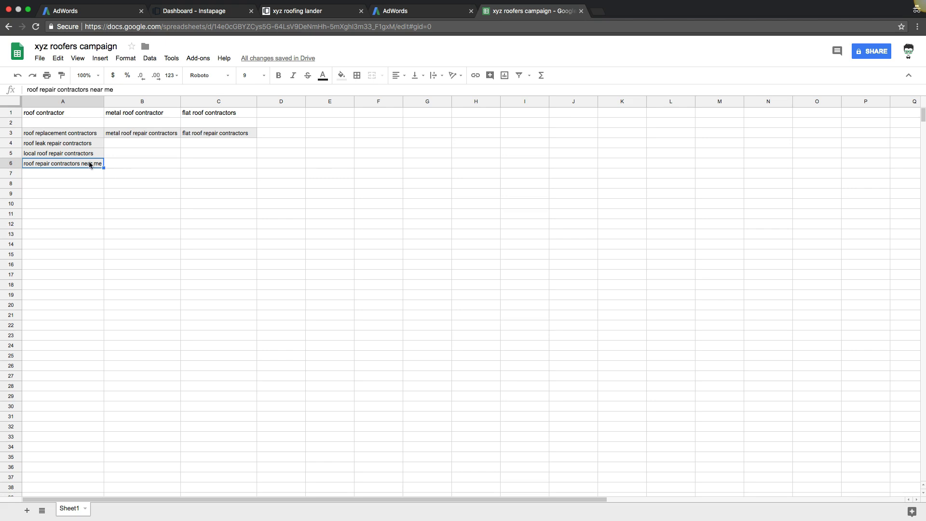
left_click(67, 169)
key("super+v")
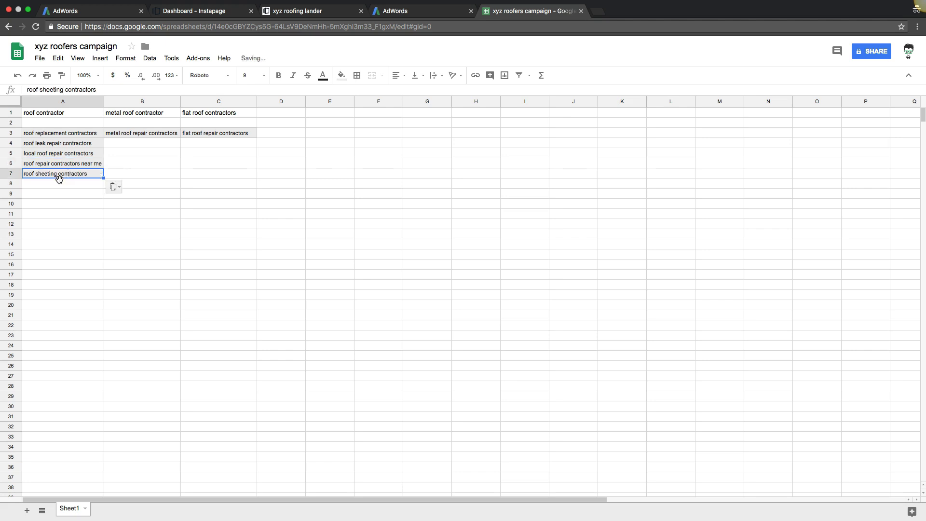
- Enter the additional keywords "roof contractors" in cell A8 and "local roof contractor" in cell A9
left_click(61, 183)
type("roof ")
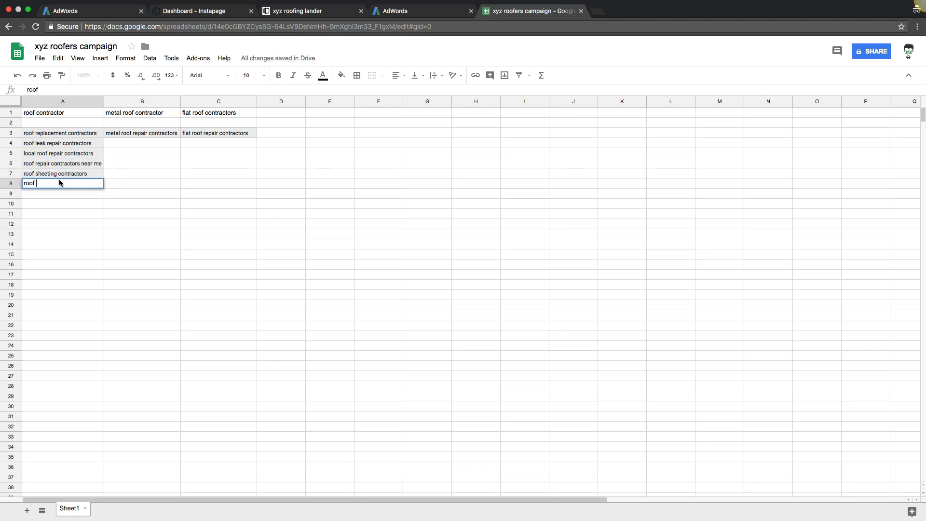
type("contractors")
left_click(57, 196)
type("local roof contract")
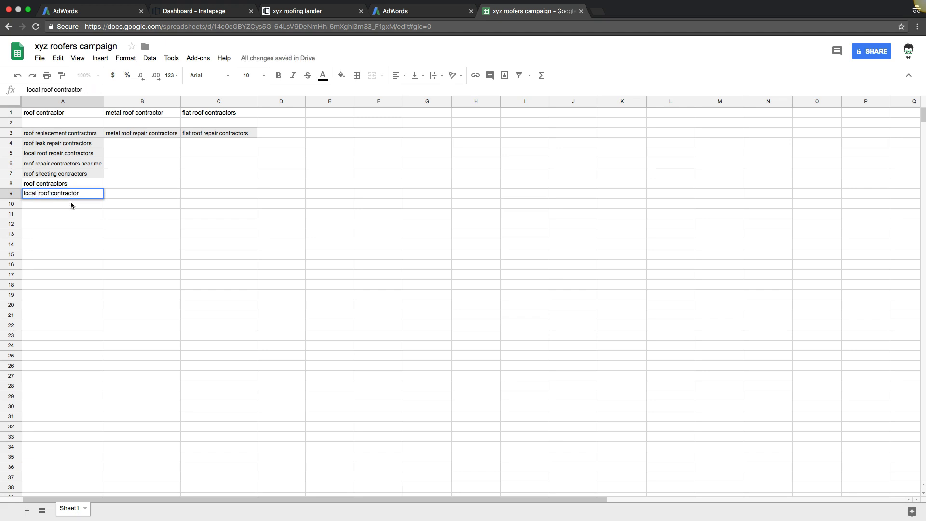
key("Return")
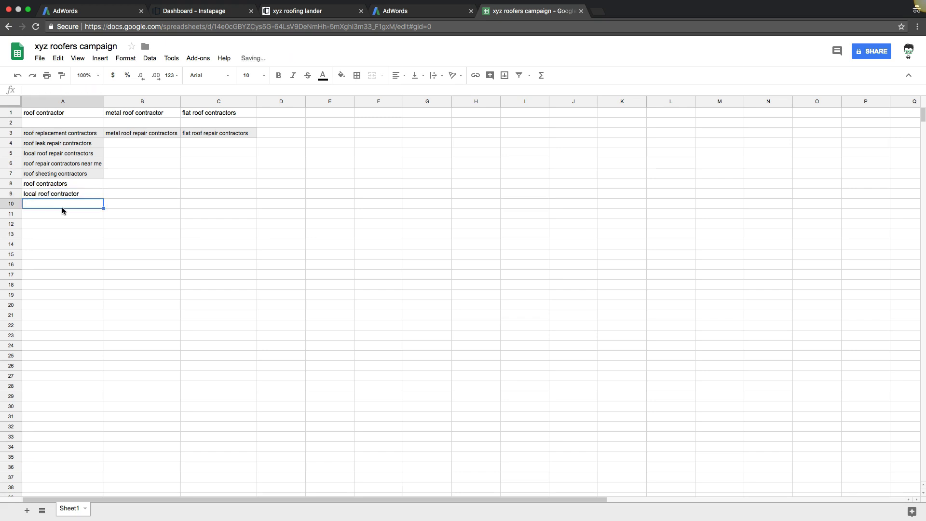
left_click(59, 134)
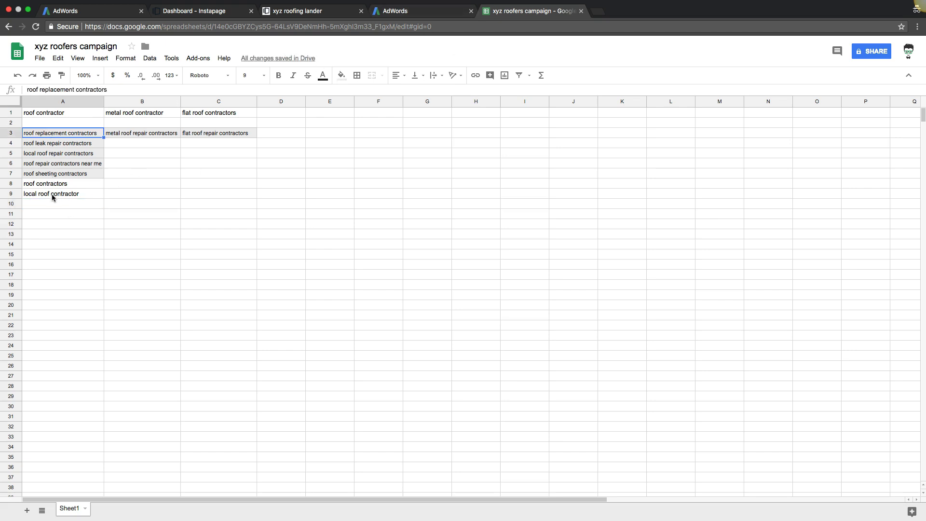
left_click(124, 157)
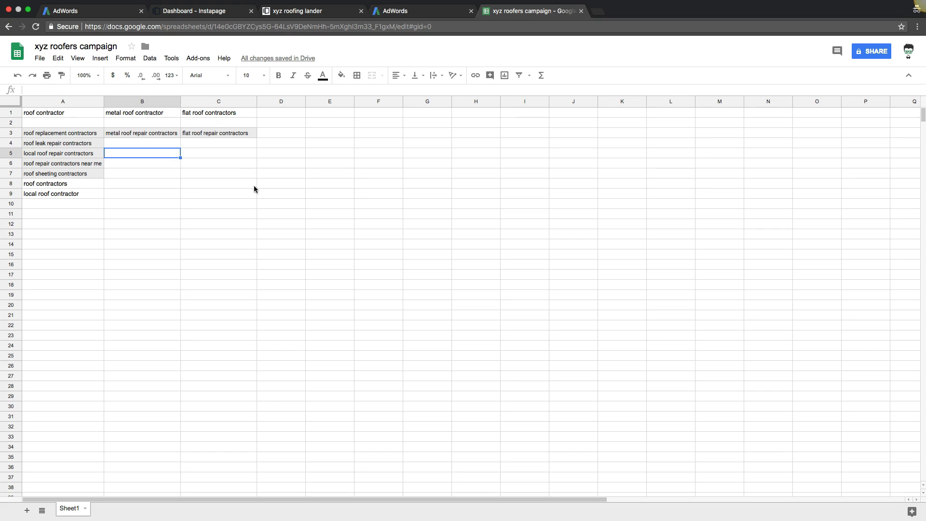
left_click(33, 115)
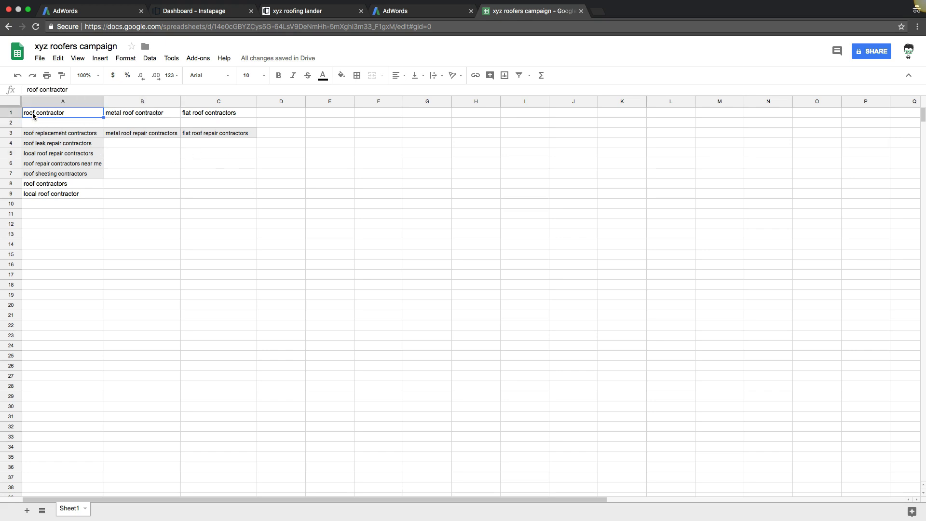
- Widen column D of the spreadsheet and get Keyword Planner ideas for "roofing company" in place of "roof contractor"
left_click(163, 157)
left_click_drag(306, 102, 327, 103)
left_click(423, 12)
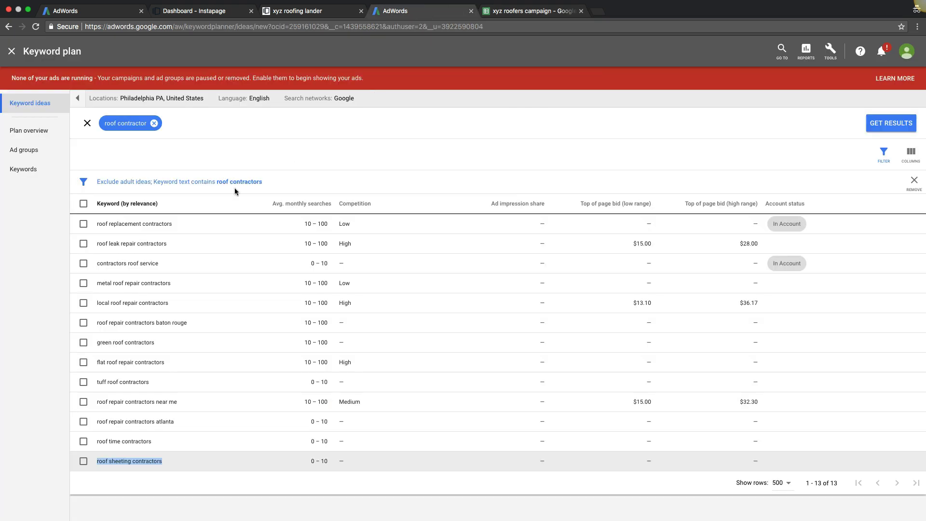
left_click(154, 123)
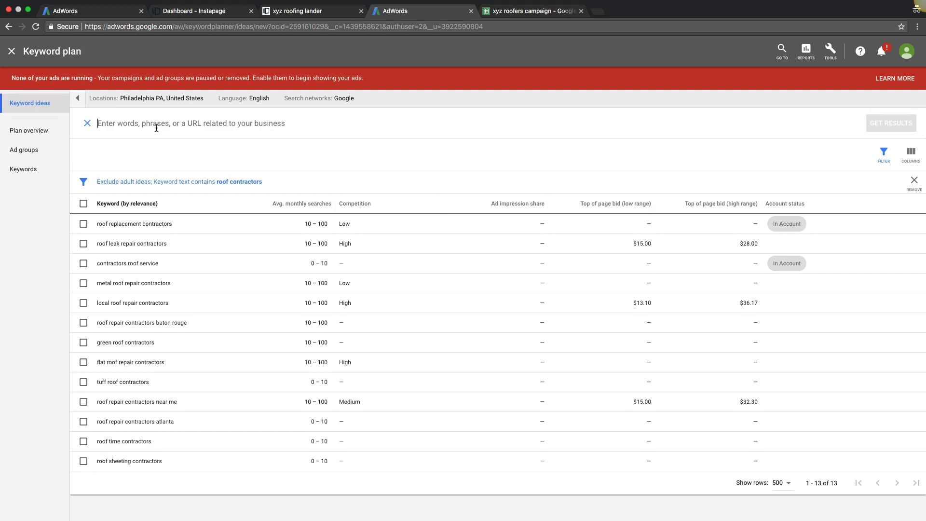
type("roofin")
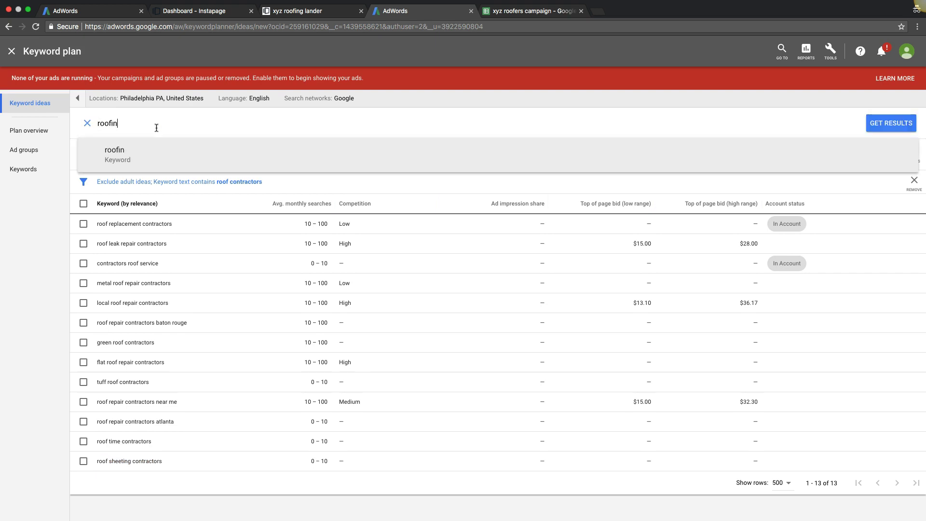
type("g company")
left_click(891, 123)
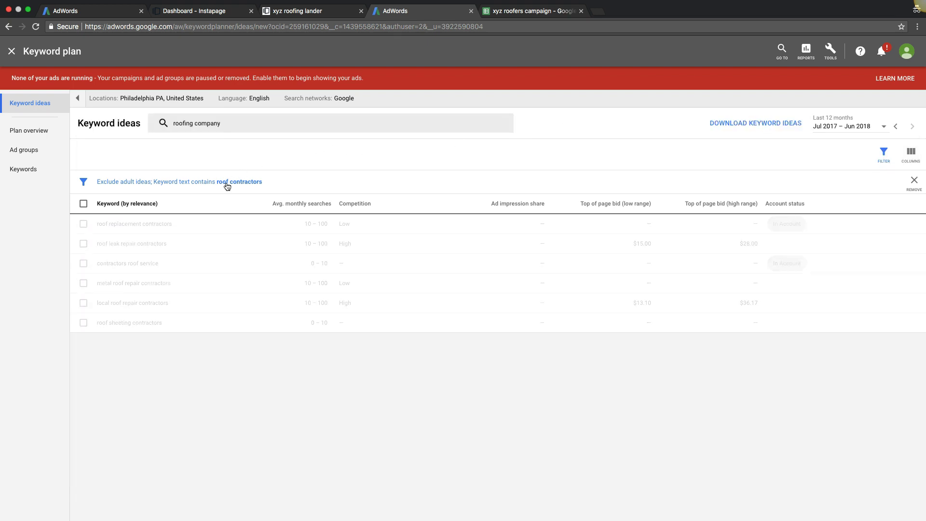
- Remove the "Keyword text contains roof contractors" filter and look through the keyword ideas for roofing company
left_click(232, 184)
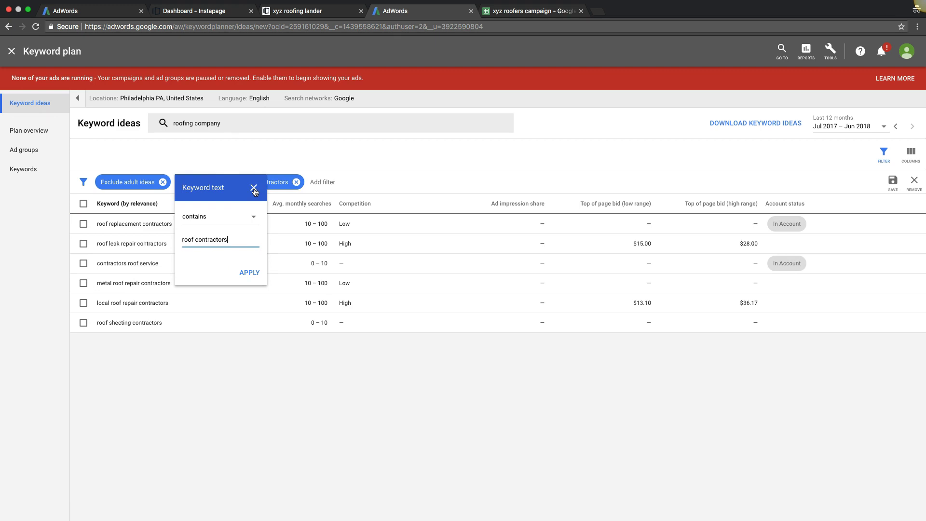
left_click(254, 192)
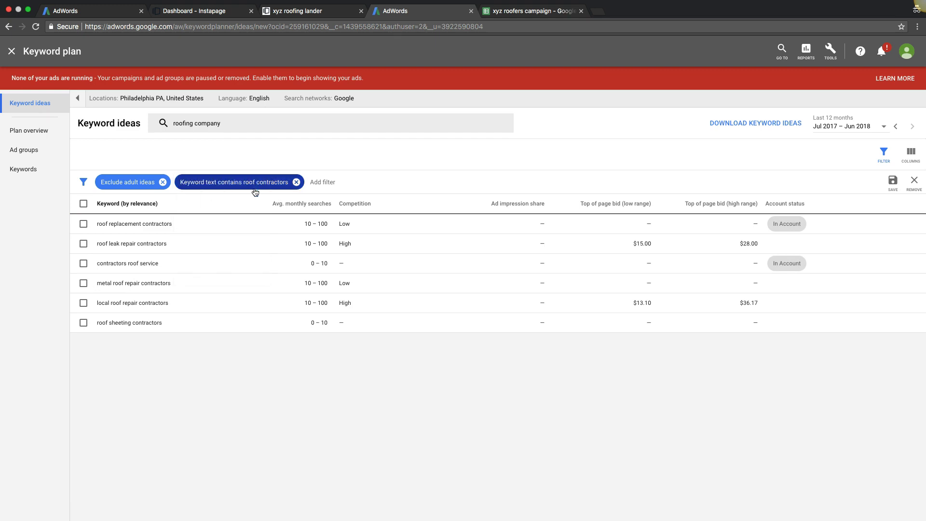
left_click(295, 183)
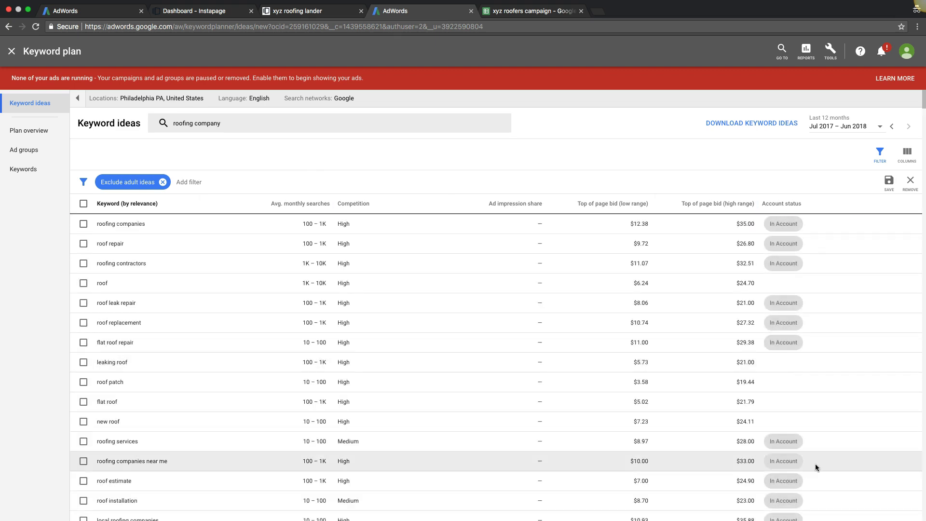
scroll(815, 465, "down", 2)
scroll(815, 464, "up", 10)
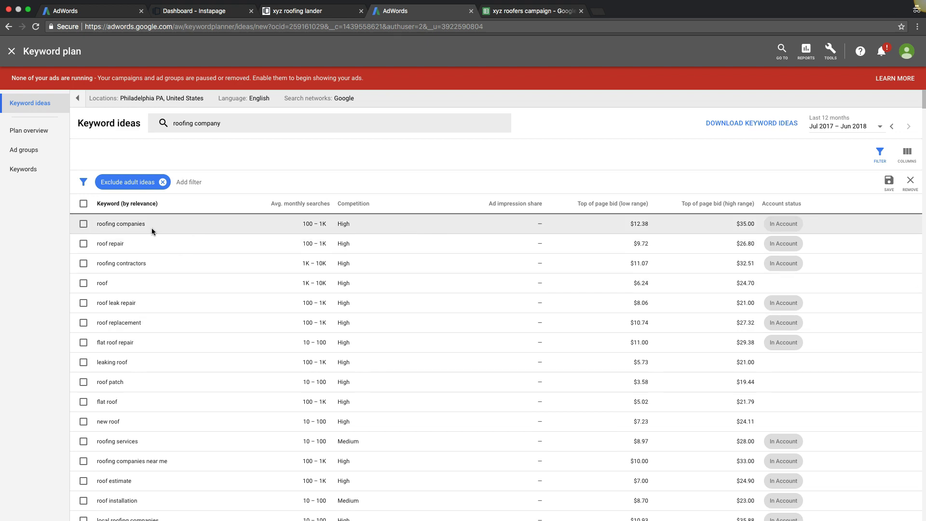
- Copy the keyword "roofing companies" from Keyword Planner into cell D1 as a heading and widen column D slightly
left_click_drag(147, 224, 97, 224)
key("ctrl+c")
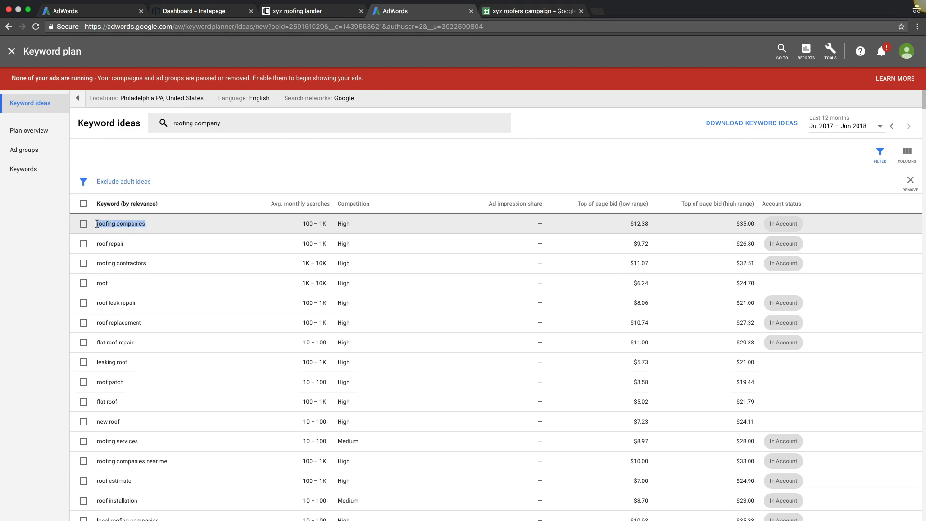
left_click(530, 10)
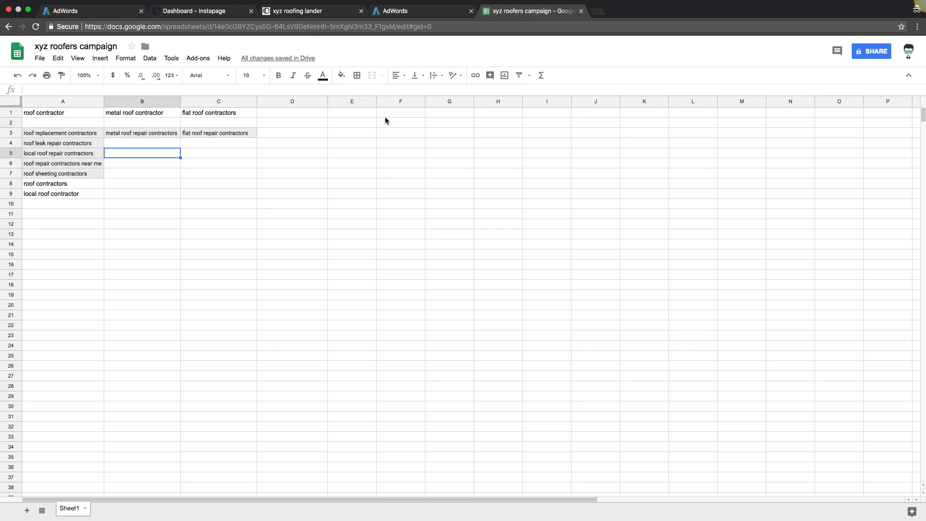
left_click(292, 112)
key("ctrl+v")
left_click_drag(327, 102, 337, 101)
- Enter the keywords "roofing company" in cell D3 and "roofing companies" in cell D4
left_click(283, 135)
type("roofing compan")
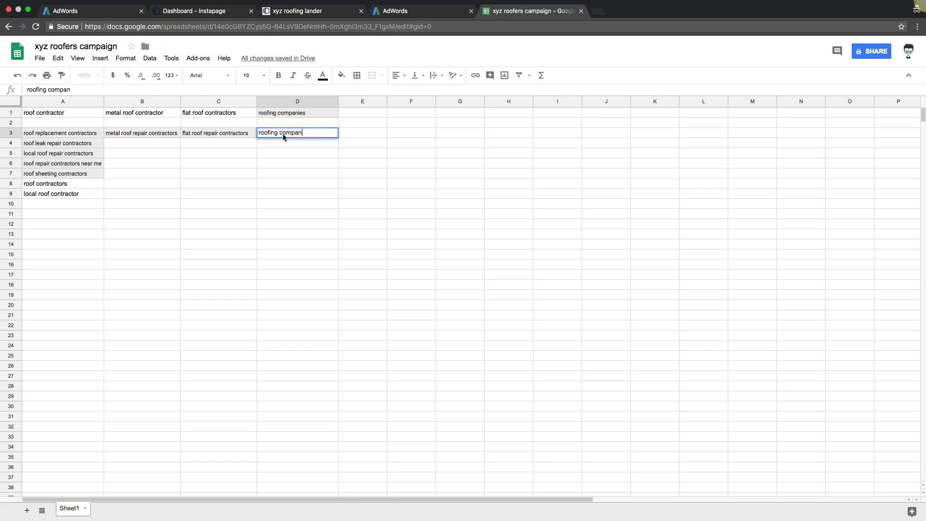
left_click(282, 143)
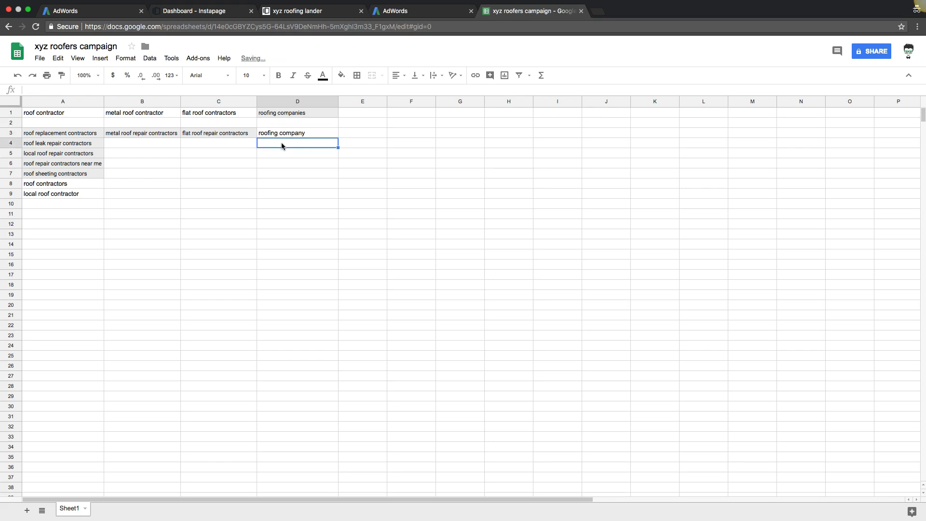
type("roofing companies")
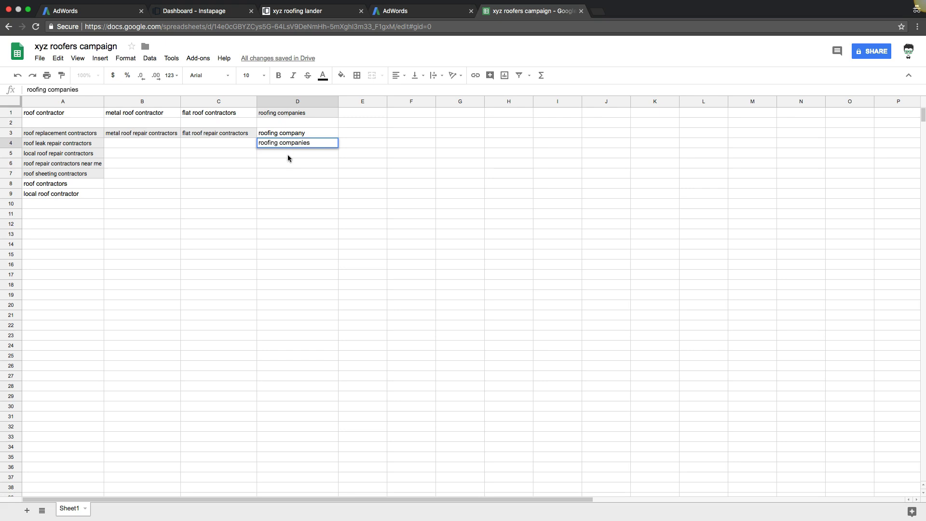
key("Return")
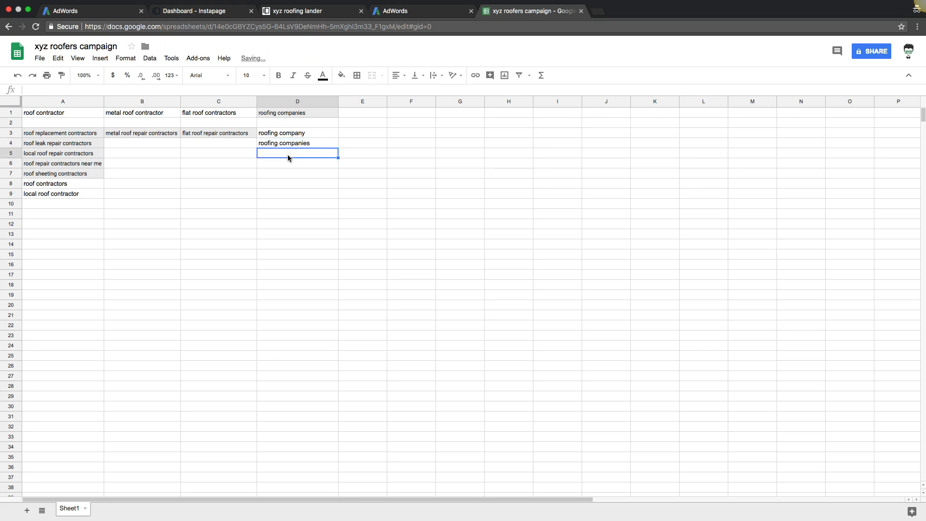
- Copy the keyword "roof repair" from Keyword Planner into cell E1 of the spreadsheet as a heading
left_click(405, 13)
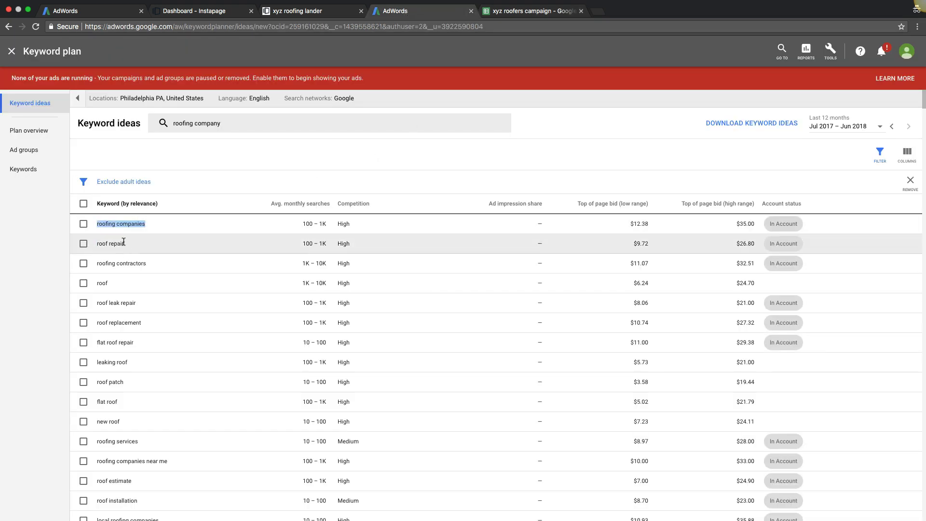
triple_click(99, 243)
key("super+c")
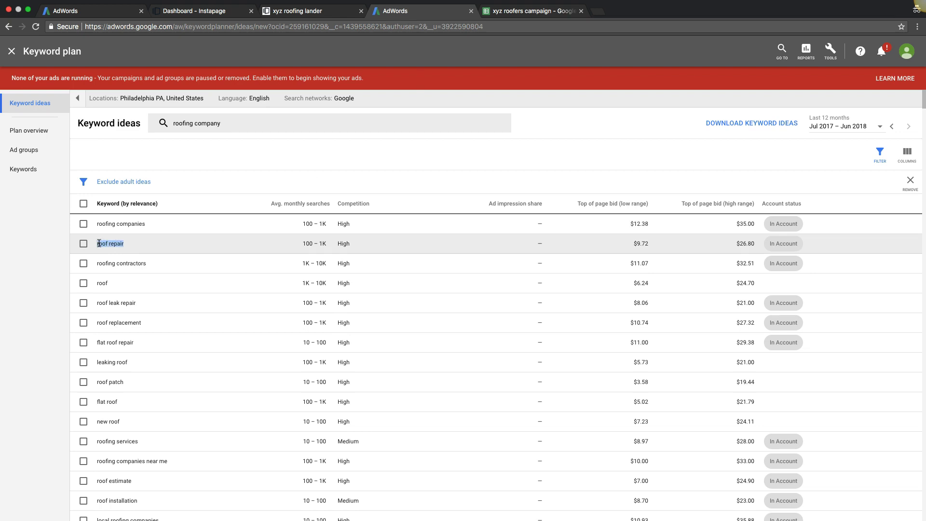
left_click(529, 11)
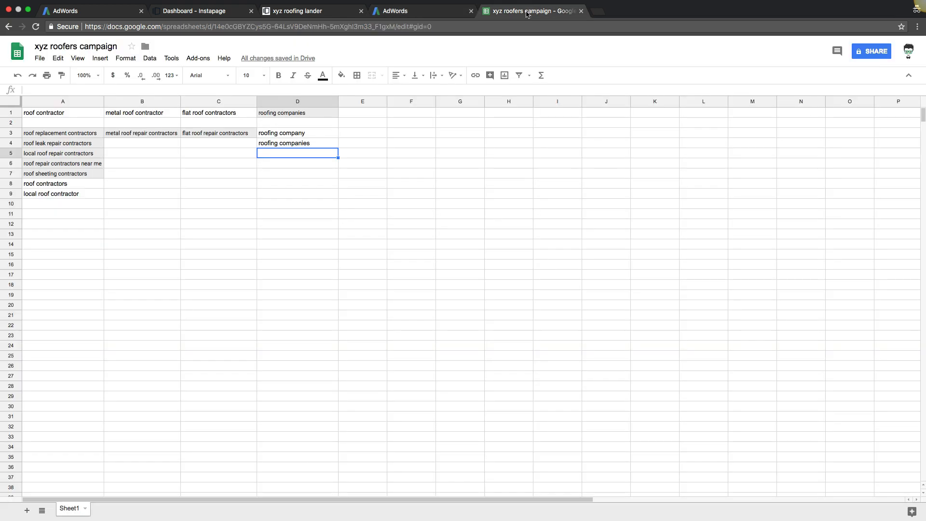
left_click(369, 113)
key("super+v")
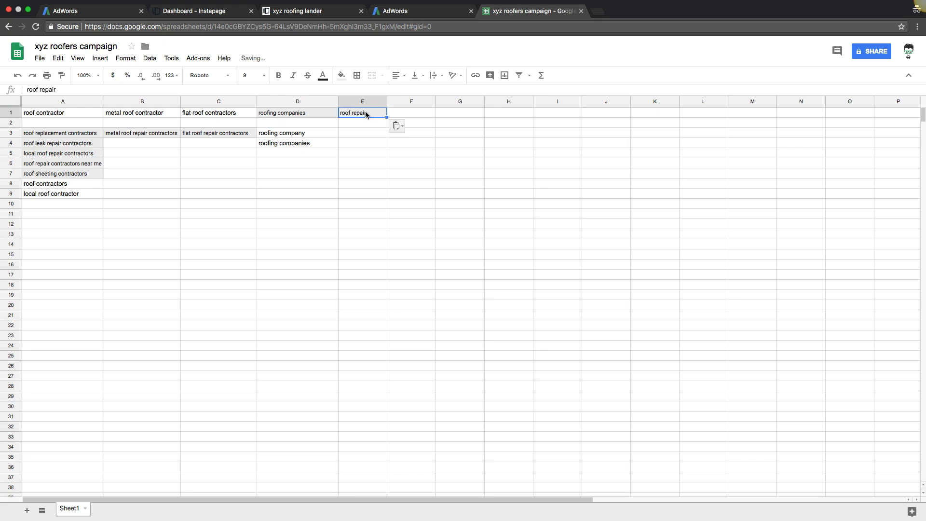
- Enter the keyword "roof repair" in cell E3 under the column E heading
left_click(353, 131)
type("roof rep")
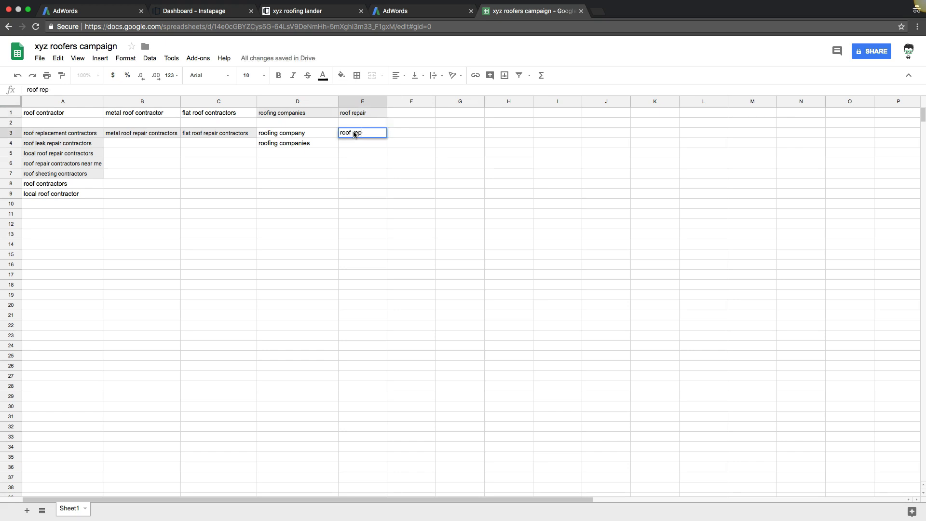
type("air")
- Change the heading in cell E1 to "roof repair services" and widen column E to fit it
left_click(354, 145)
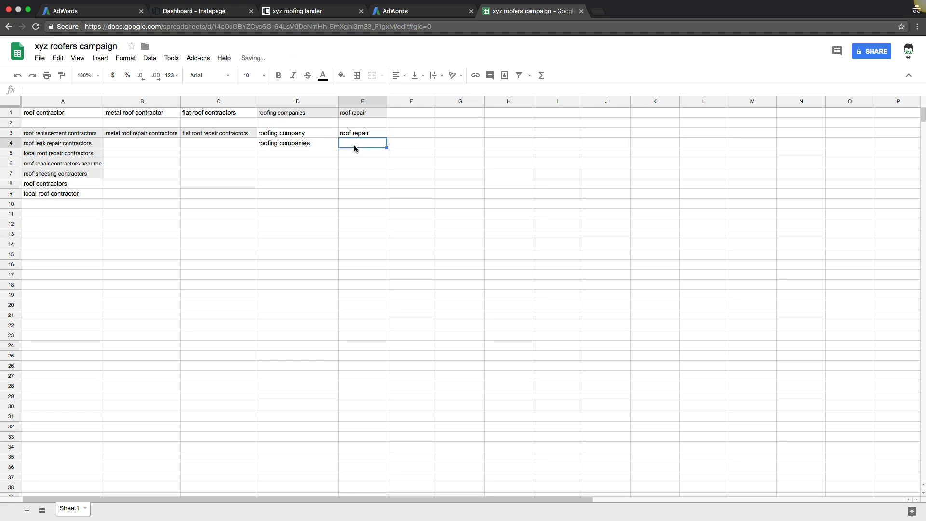
type("roof repair services")
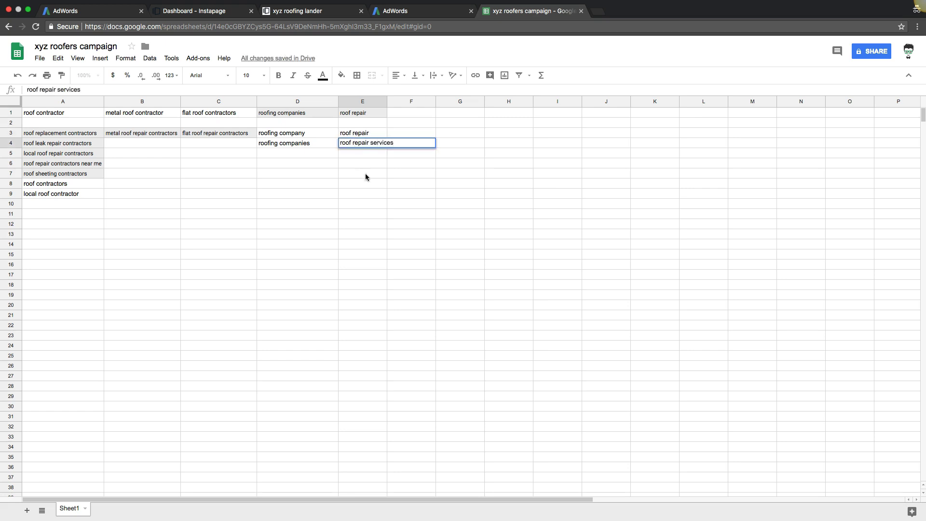
right_click(387, 103)
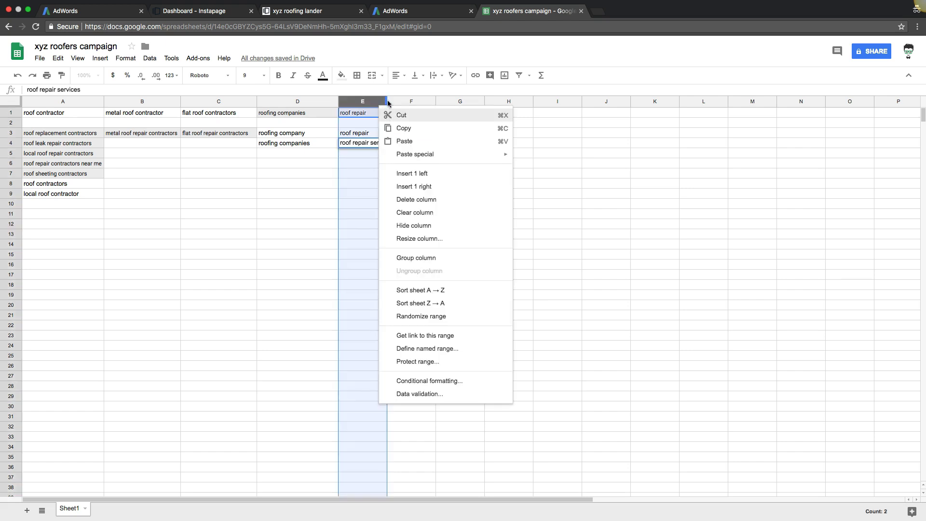
key("Escape")
left_click_drag(387, 101, 400, 102)
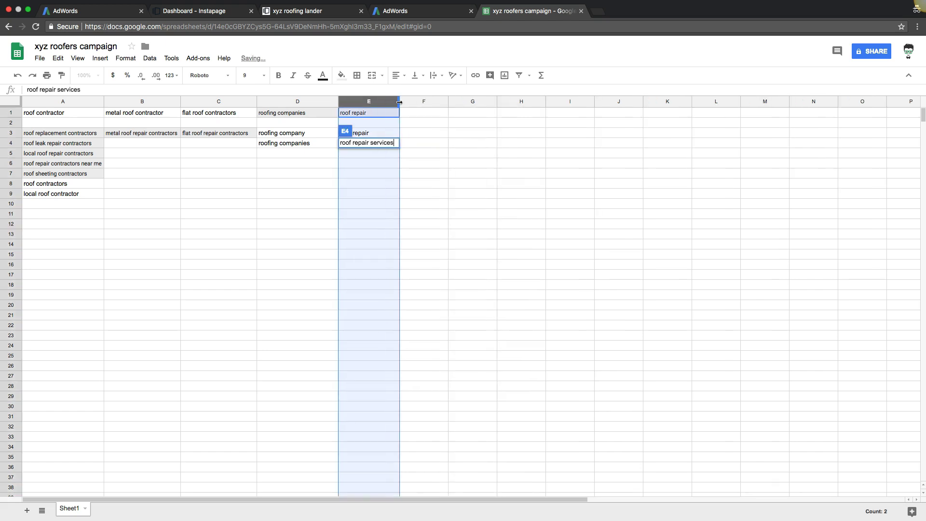
left_click(369, 182)
- Enter the keyword "roof repair services" in cell E4
left_click(358, 144)
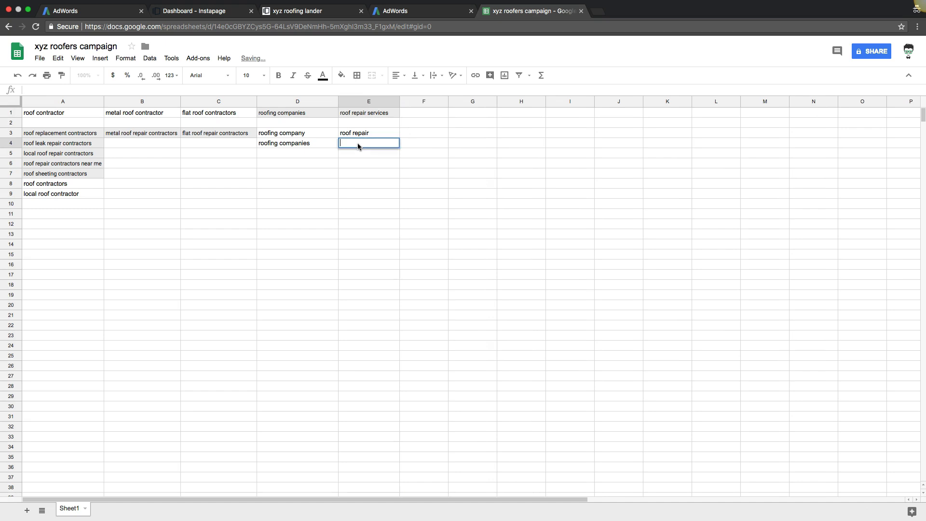
type("roof repair services")
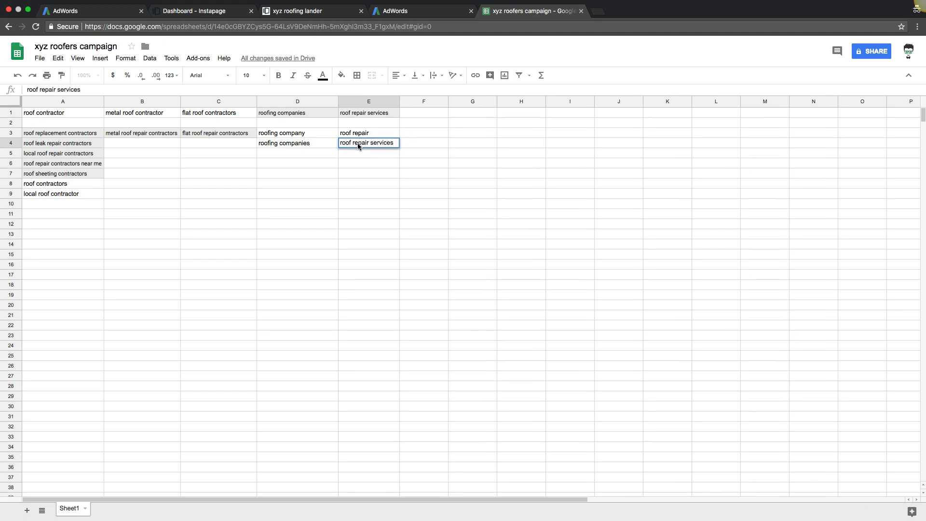
key("Return")
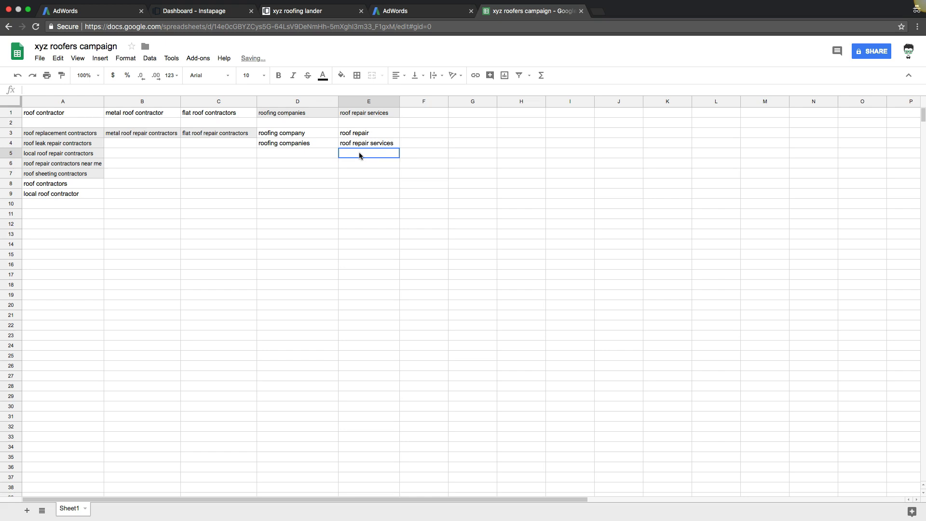
- Copy the keyword "roof replacement" from Keyword Planner into cell F1 of the spreadsheet as a heading
left_click(432, 6)
scroll(202, 259, "down", 1)
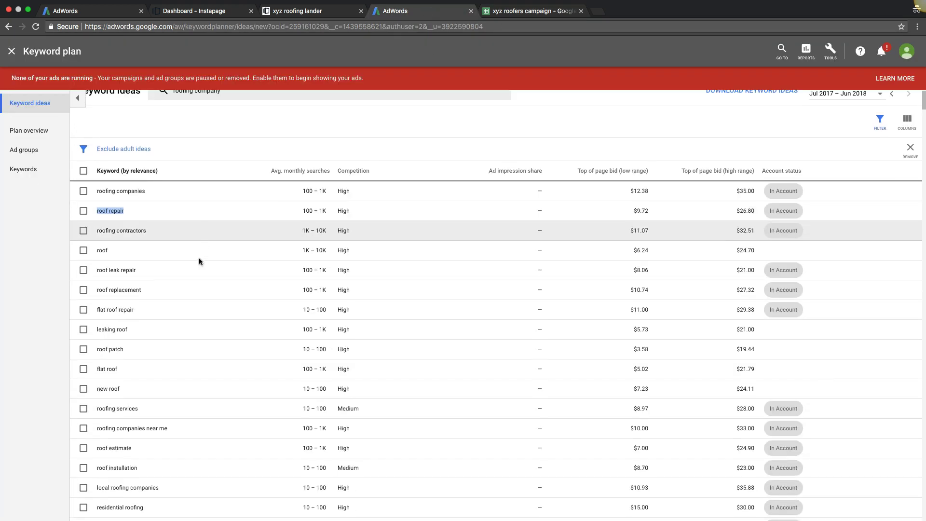
scroll(157, 271, "down", 1)
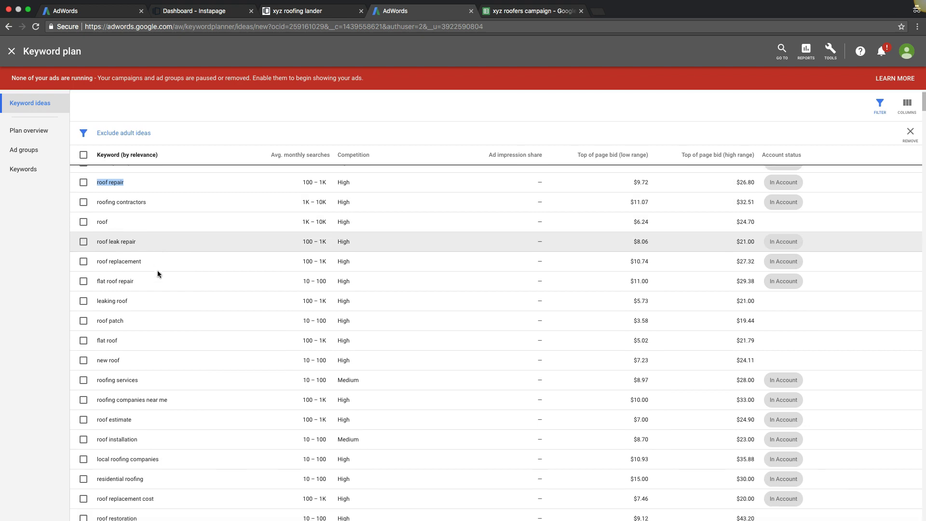
scroll(158, 272, "down", 1)
triple_click(130, 250)
key("ctrl+c")
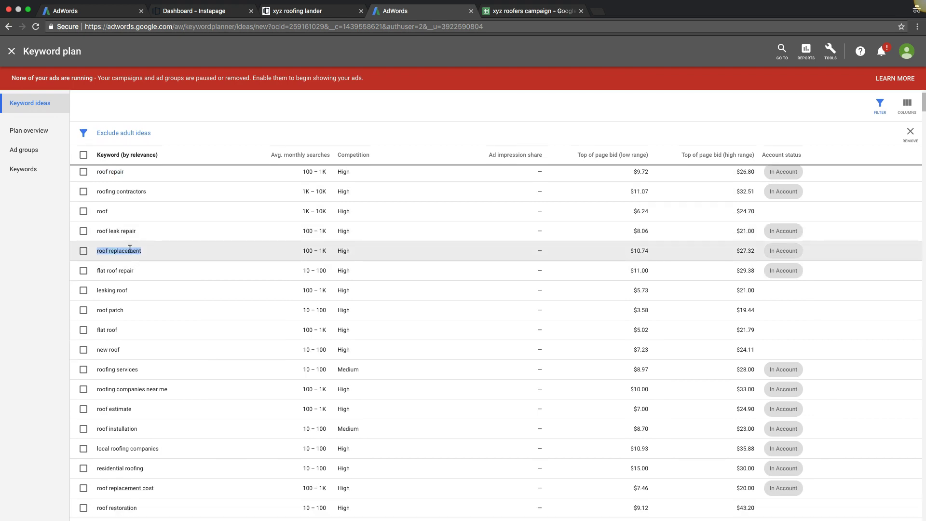
left_click(500, 11)
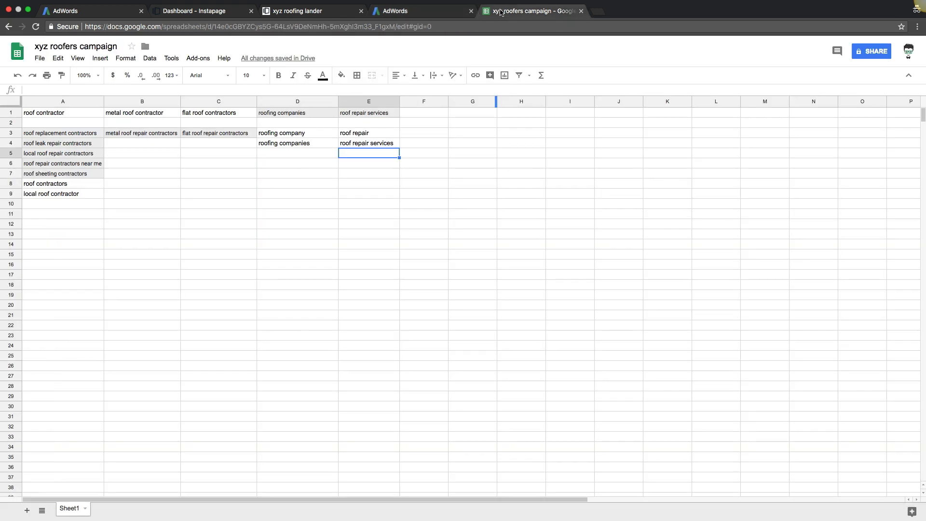
left_click(421, 114)
key("ctrl+v")
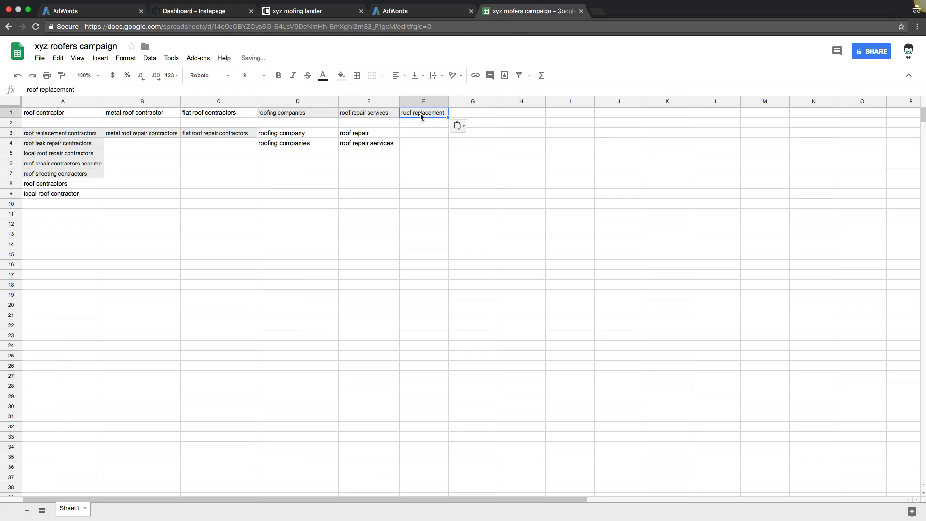
left_click(413, 145)
left_click(412, 137)
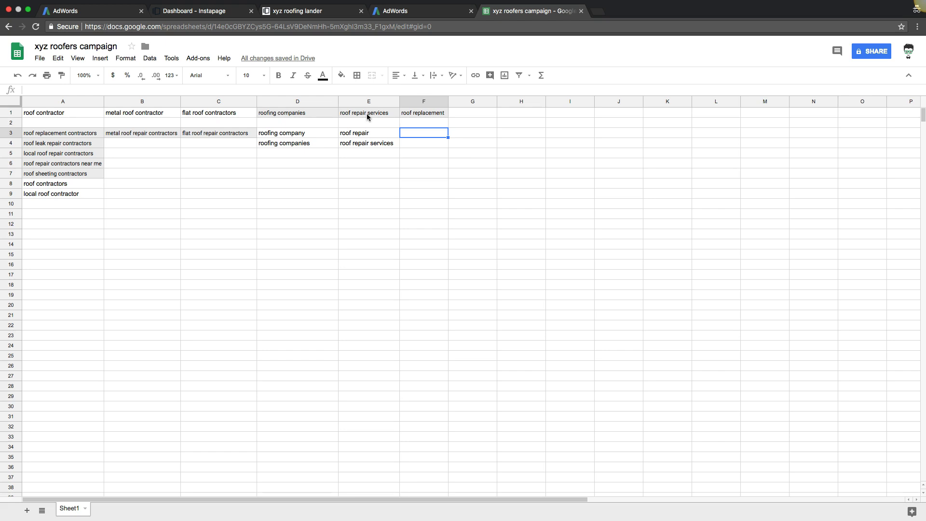
left_click(360, 155)
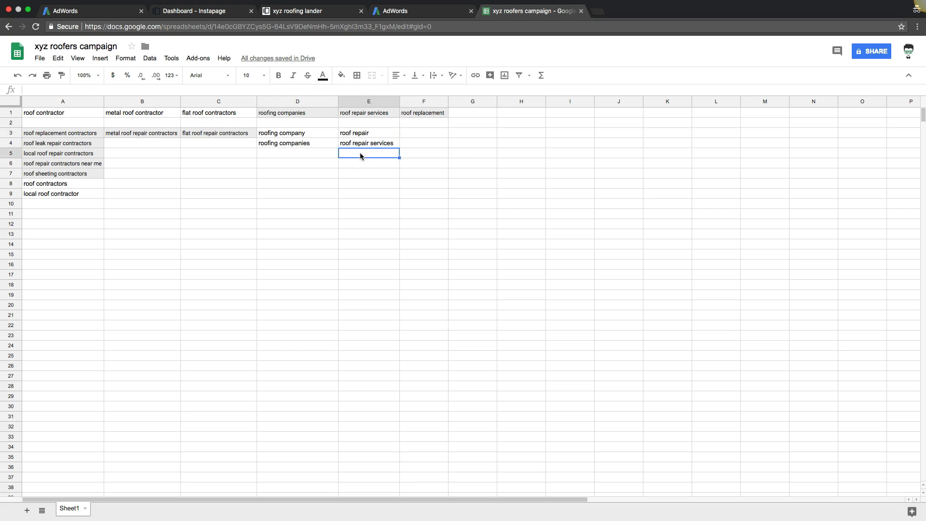
- Copy the "roof replacement" heading from cell F1 into cells F3 and F4
left_click(413, 134)
left_click(415, 114)
triple_click(415, 114)
key("super+c")
left_click(423, 134)
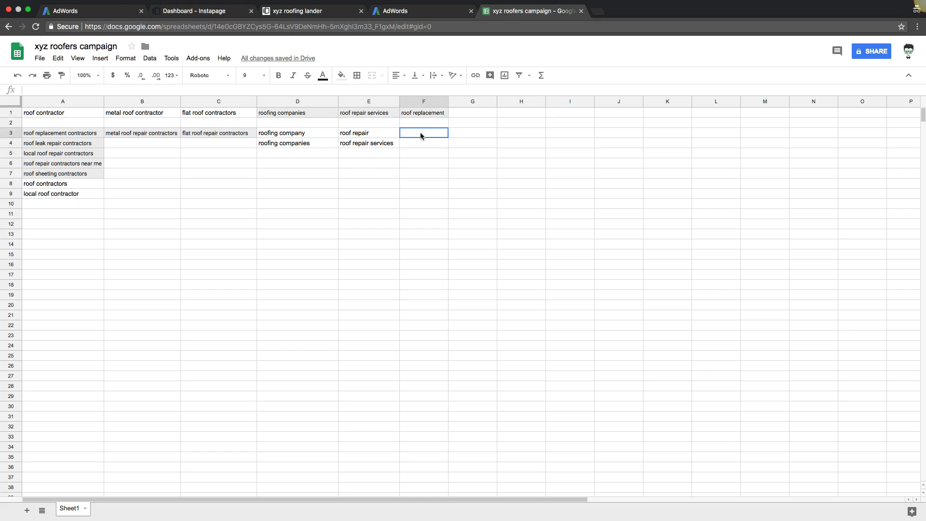
key("super+v")
left_click(415, 144)
key("super+v")
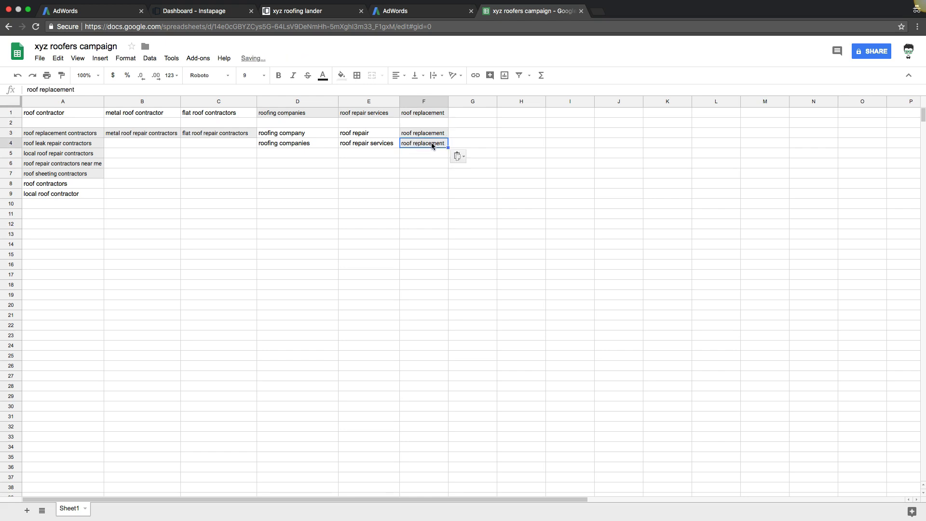
- Change the keyword in cell F4 to "roof replacement services" and widen column F to fit it
double_click(432, 141)
type("s")
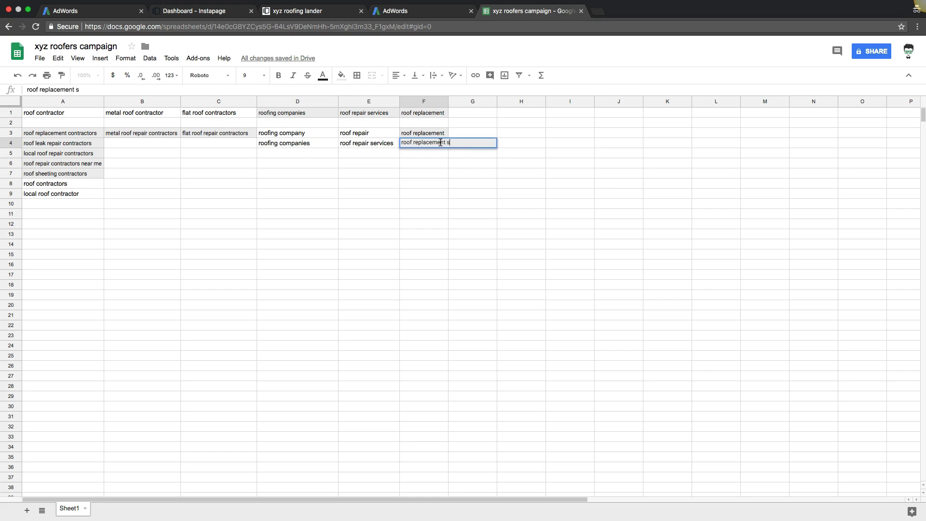
type("ervices")
left_click(432, 181)
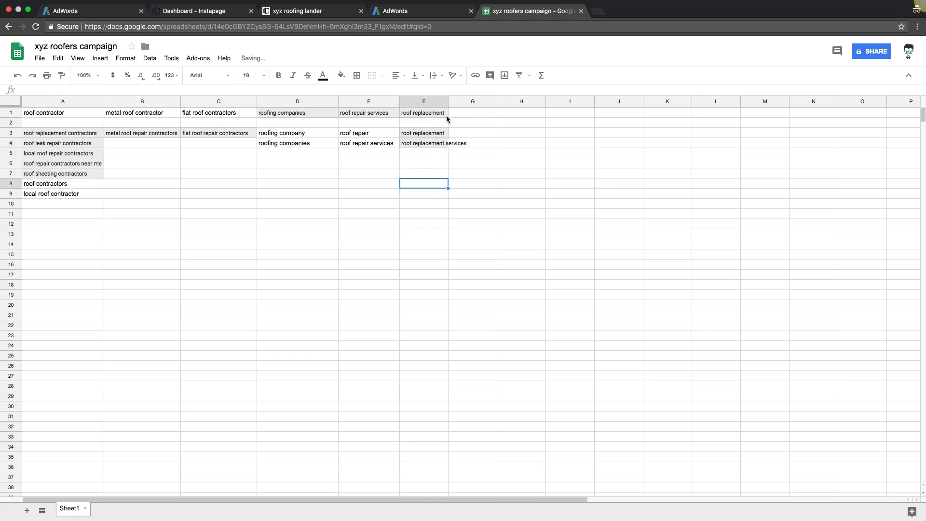
left_click_drag(448, 101, 471, 101)
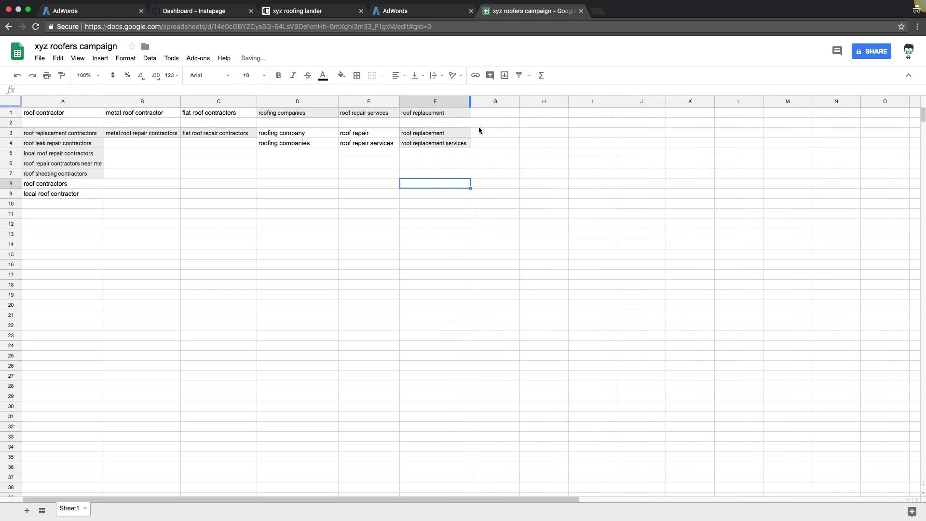
- Filter the Keyword Planner ideas to keyword text containing "roofing company", copied from cell D3 of the spreadsheet
left_click(423, 12)
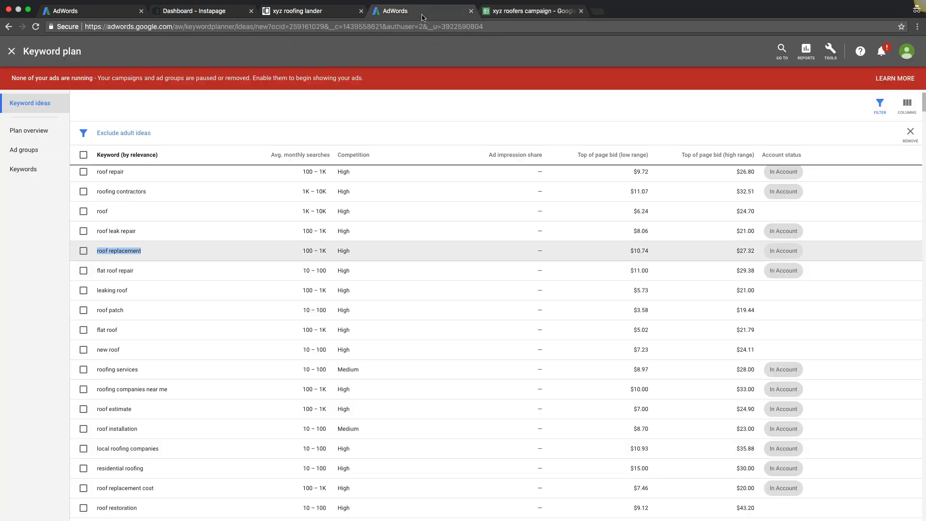
scroll(239, 251, "down", 3)
scroll(239, 251, "up", 5)
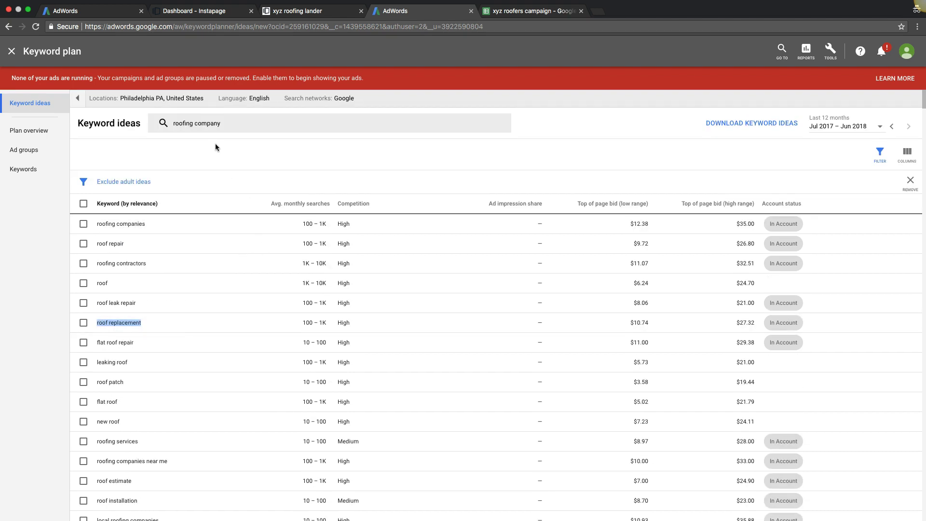
left_click(207, 123)
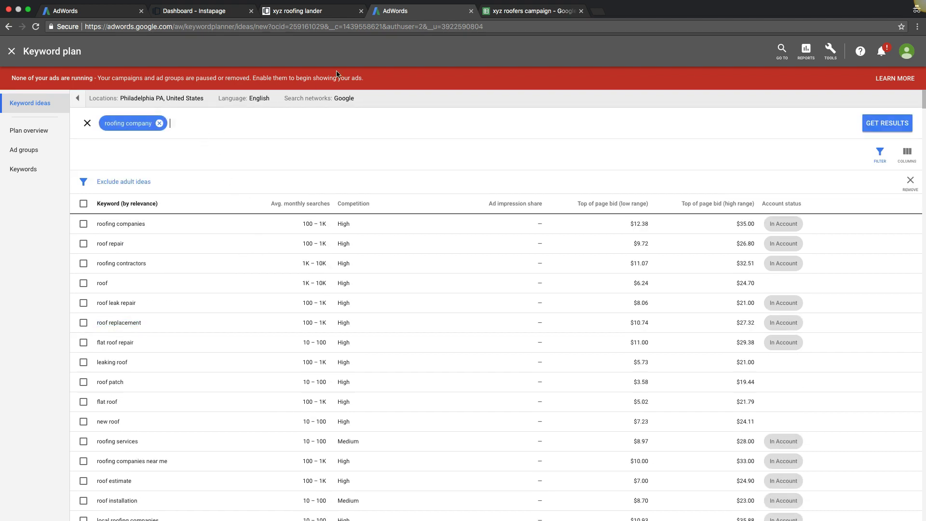
left_click(530, 10)
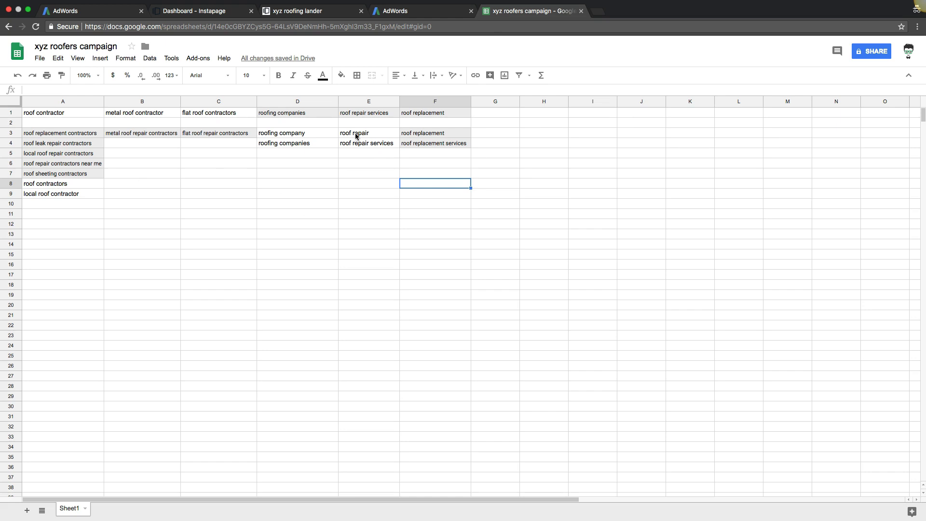
left_click(293, 137)
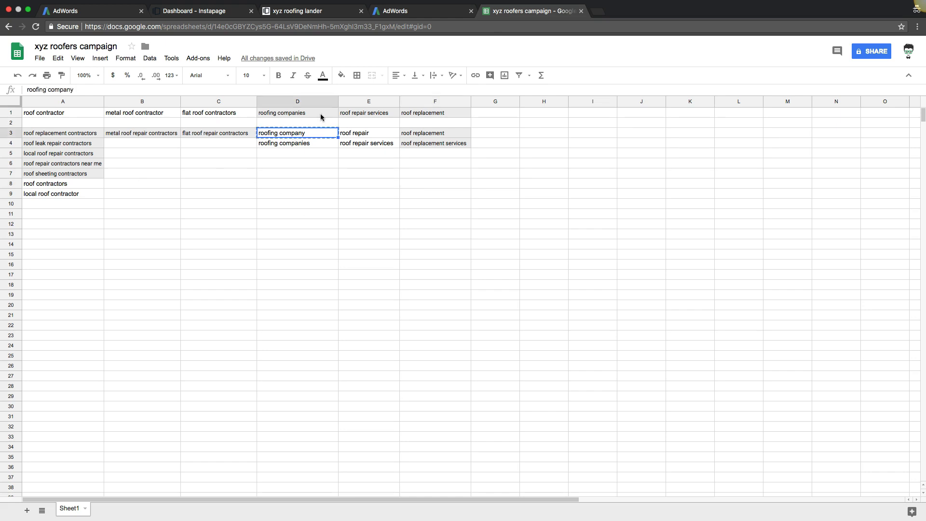
left_click(404, 13)
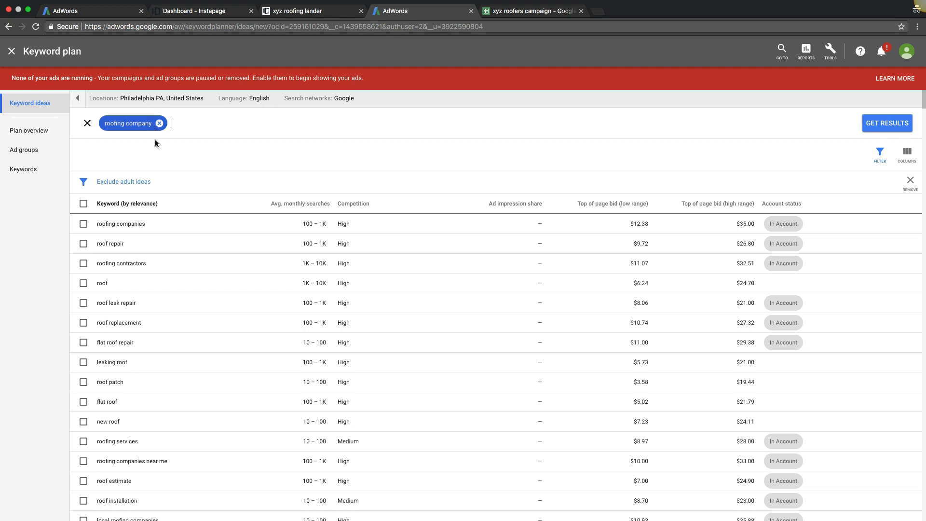
left_click(880, 153)
left_click(215, 210)
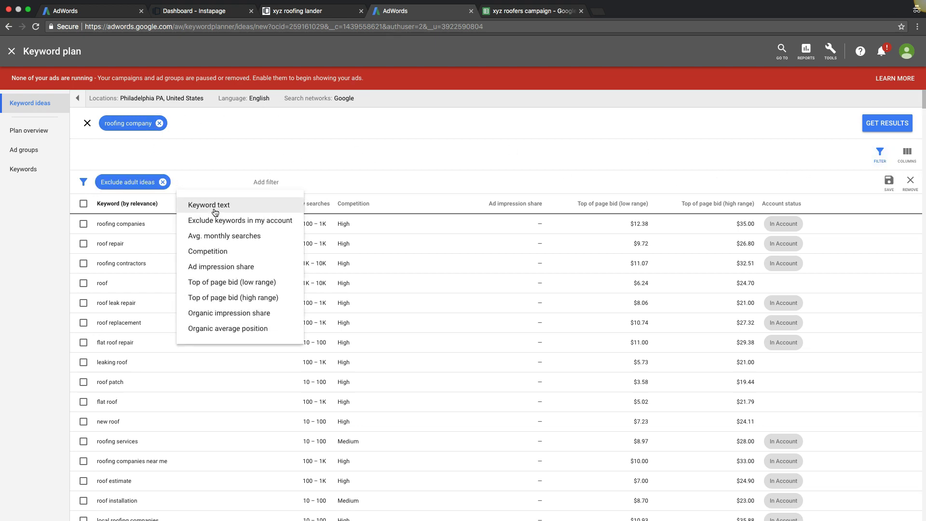
key("super+v")
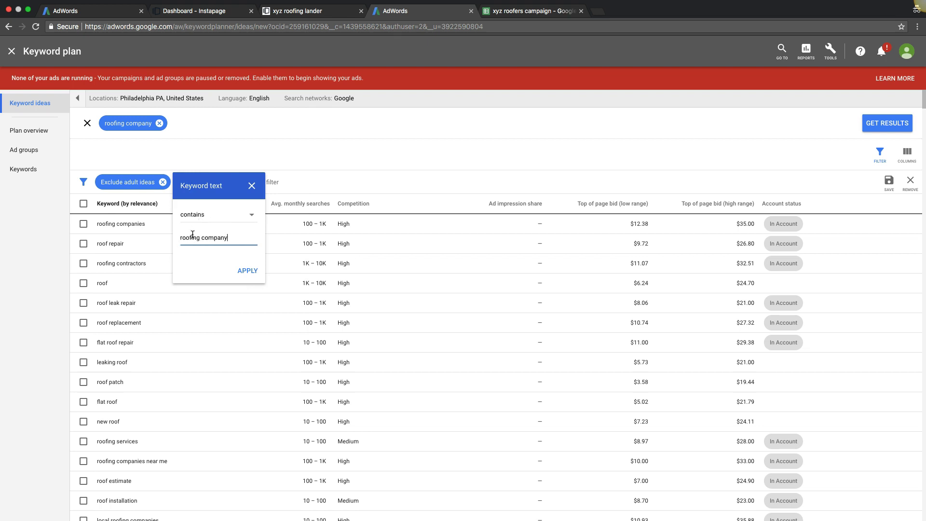
left_click(248, 270)
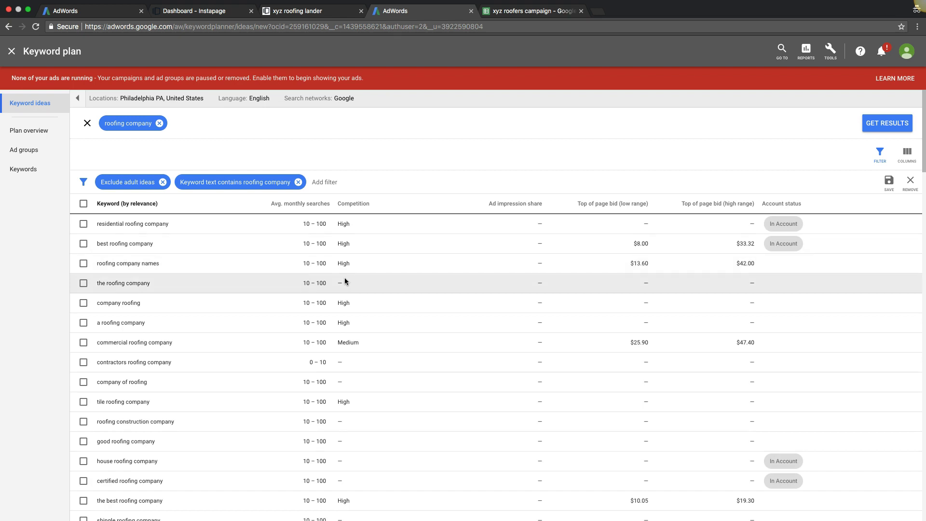
- Examine the filtered "roofing company" keyword ideas for usable variations, and return to the campaign spreadsheet
scroll(344, 279, "down", 3)
scroll(345, 279, "down", 5)
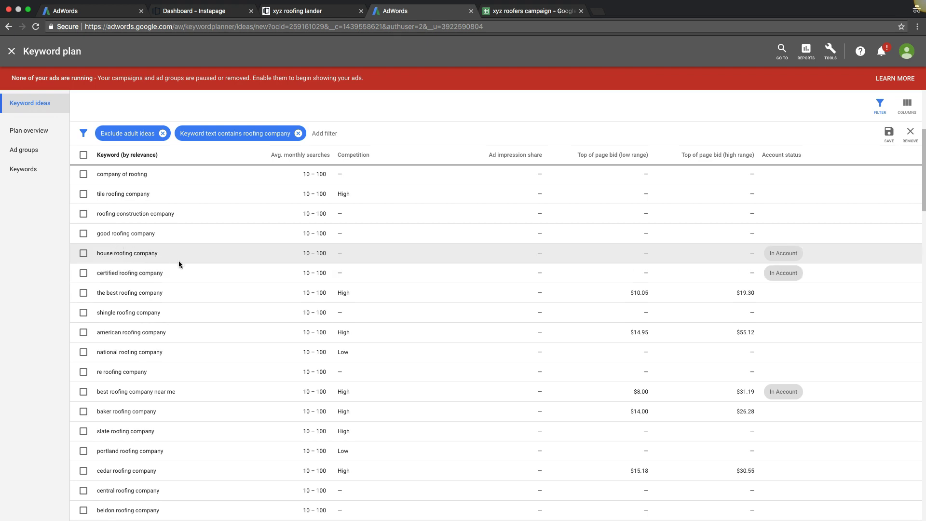
scroll(232, 231, "up", 2)
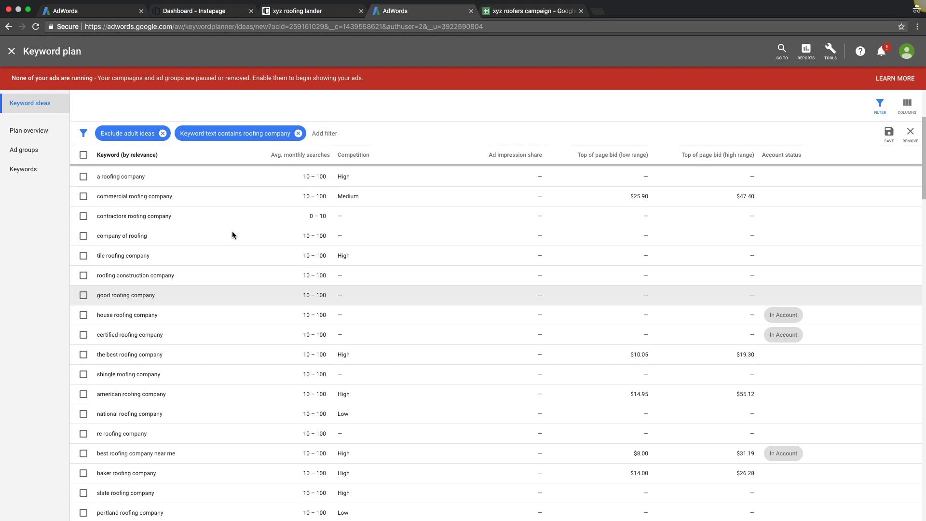
scroll(233, 236, "up", 3)
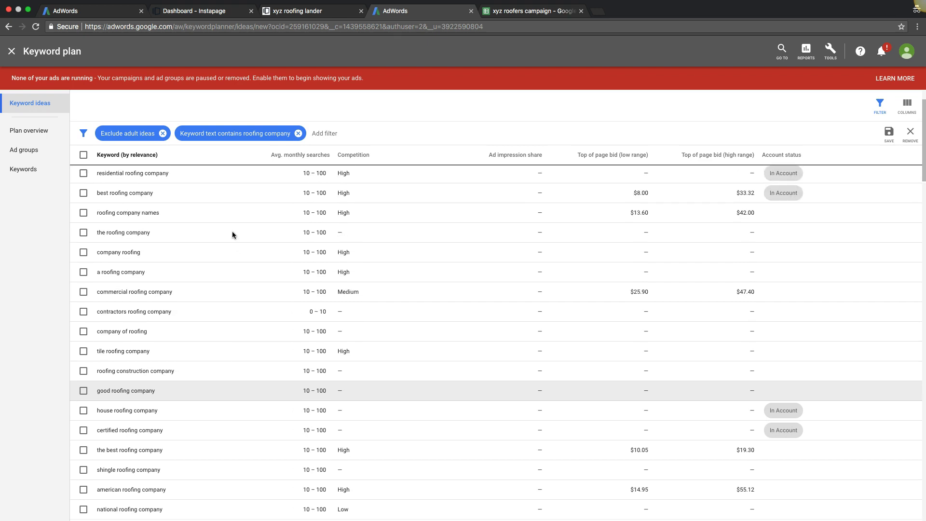
scroll(232, 235, "up", 1)
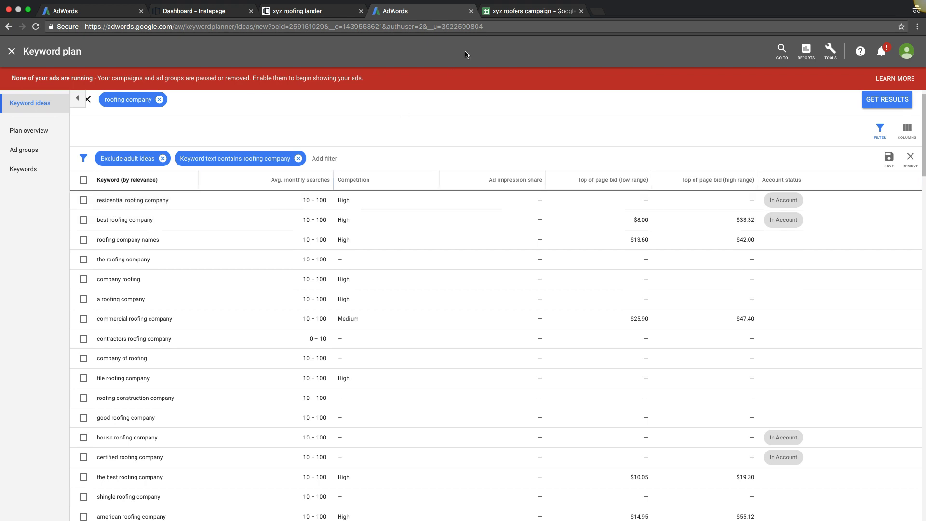
left_click(530, 11)
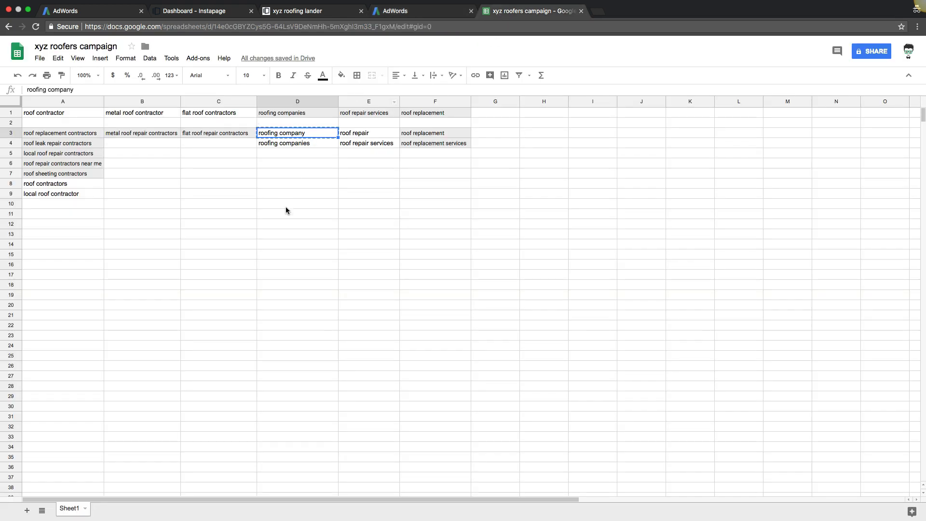
left_click(290, 253)
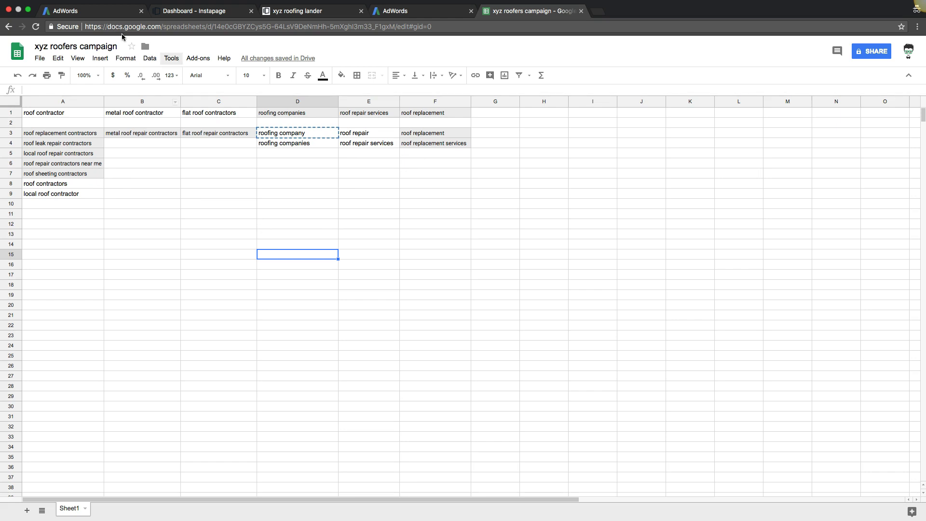
- Open the form for adding search keywords to the roofing contractor ad group in AdWords and review its match type notes
left_click(94, 16)
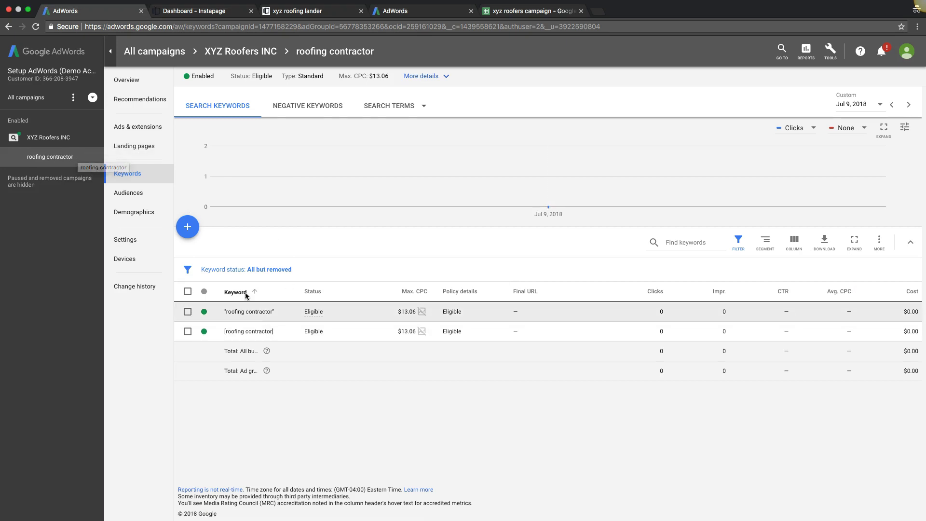
left_click(145, 129)
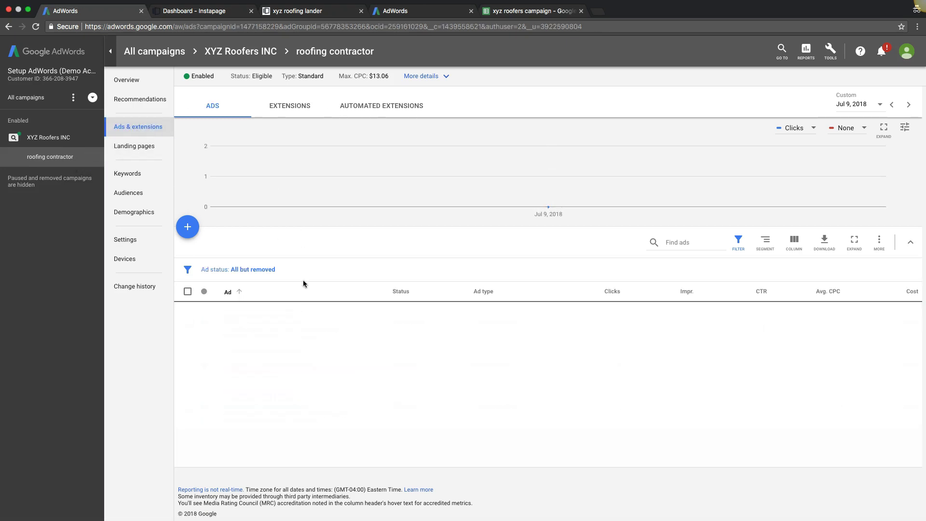
left_click(128, 173)
left_click(188, 227)
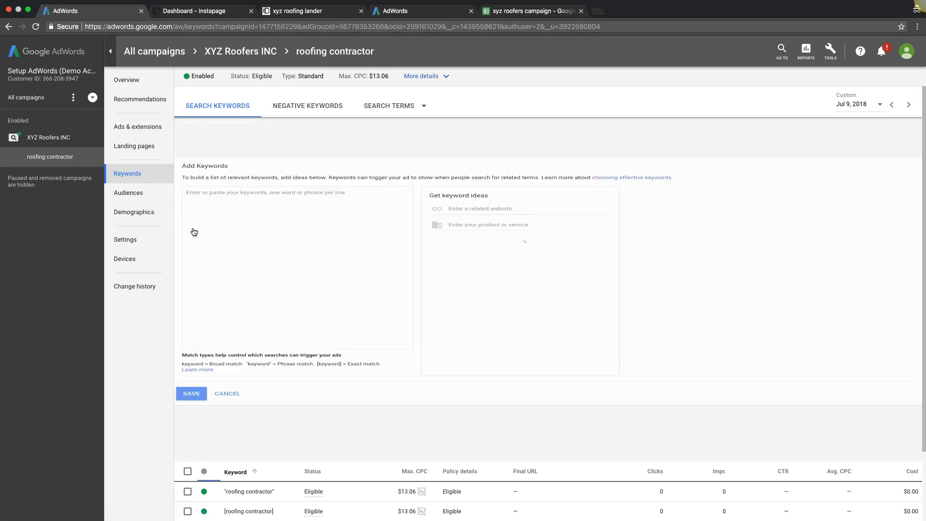
left_click(259, 173)
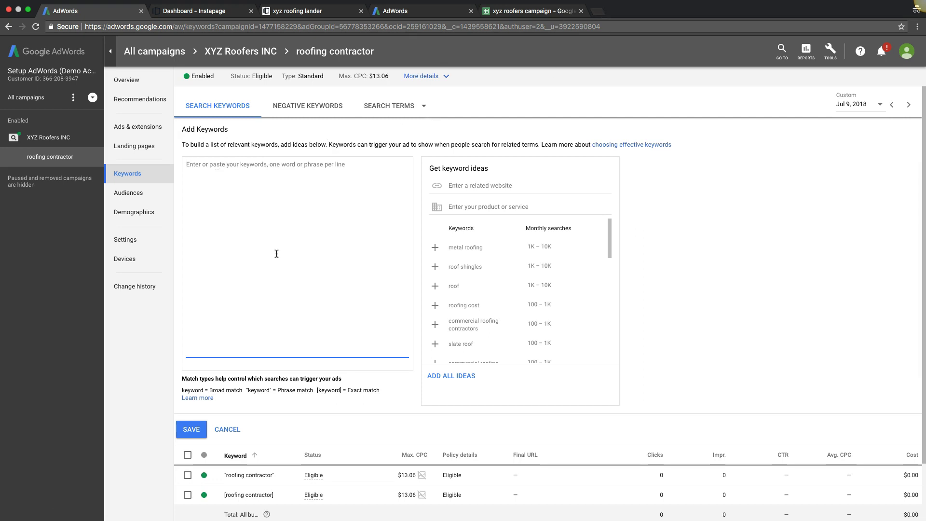
scroll(277, 254, "down", 2)
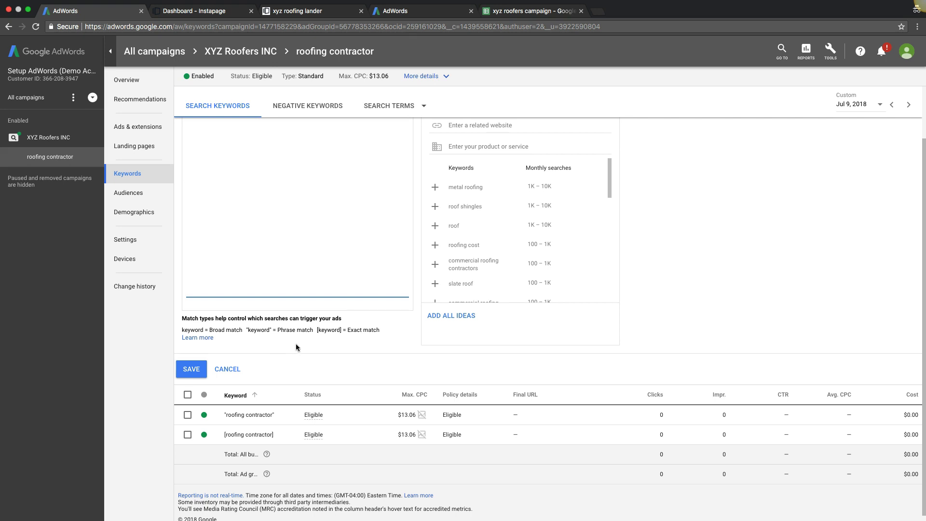
scroll(296, 345, "up", 3)
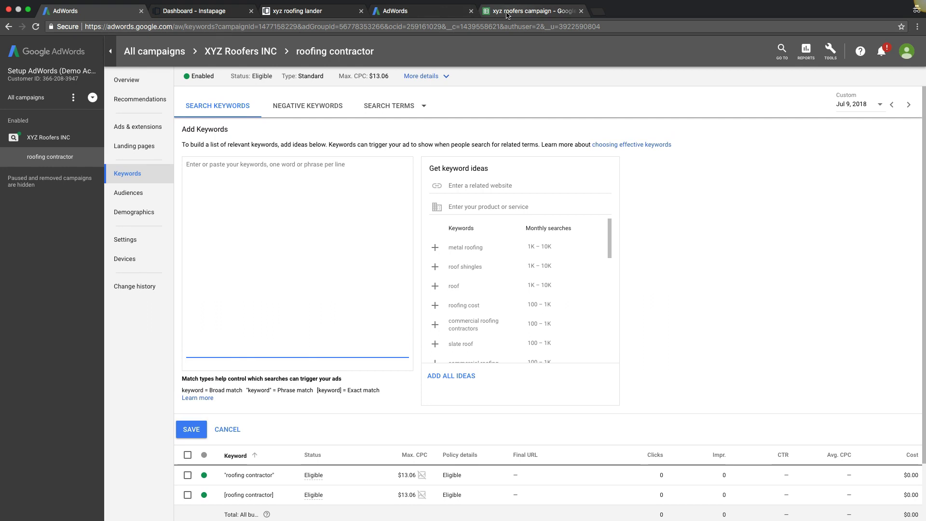
- Copy the roof contractor keywords in cells A3 to A9 of the xyz roofers campaign spreadsheet
left_click(487, 17)
left_click(70, 138)
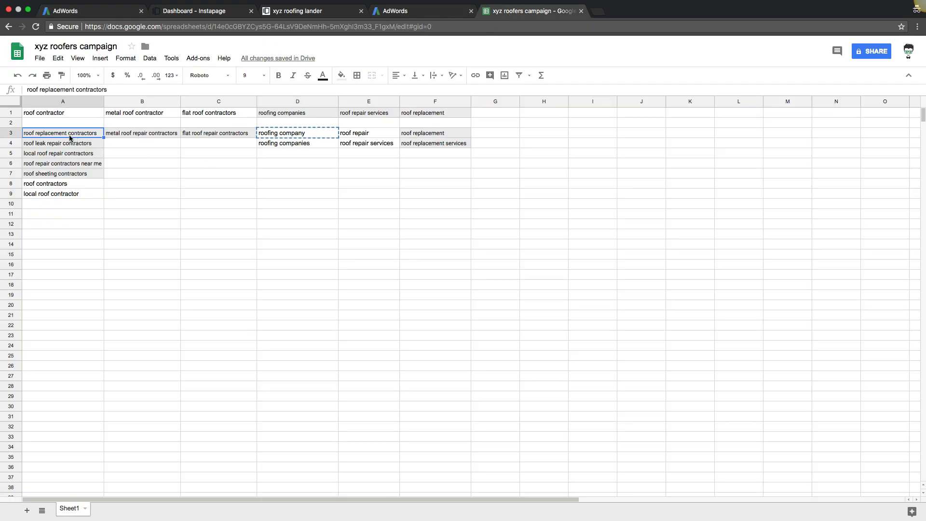
left_click(148, 177)
left_click_drag(71, 137, 75, 195)
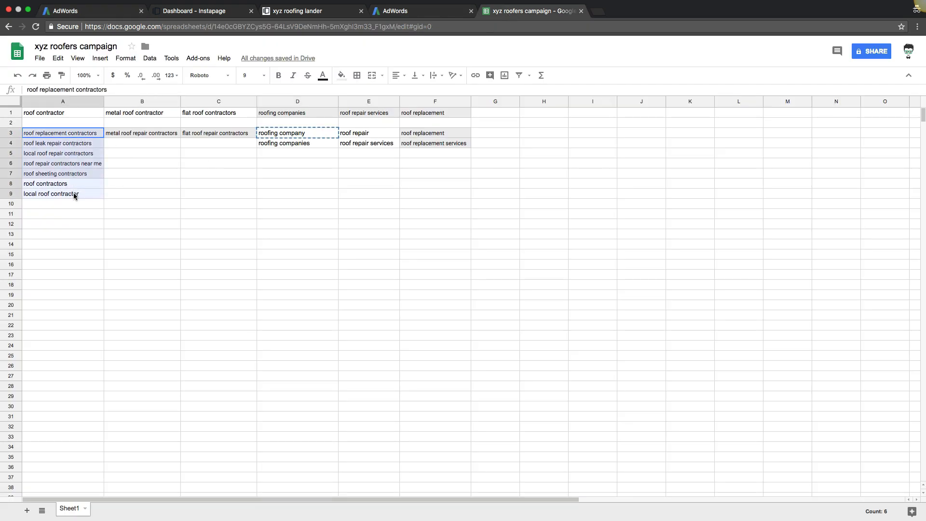
key("ctrl+c")
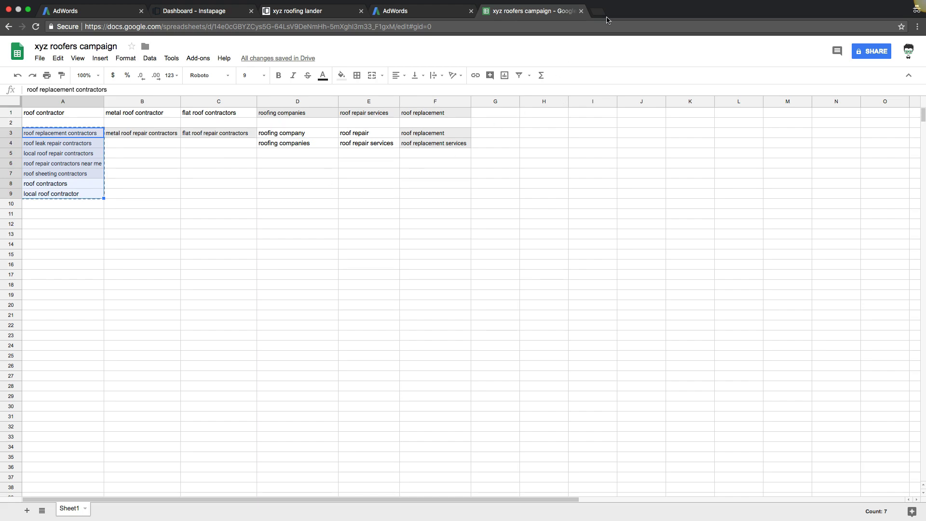
- Open adwordswrapper.com in a new browser tab and wrap the copied roof contractor keywords into match types
key("super+t")
left_click(114, 47)
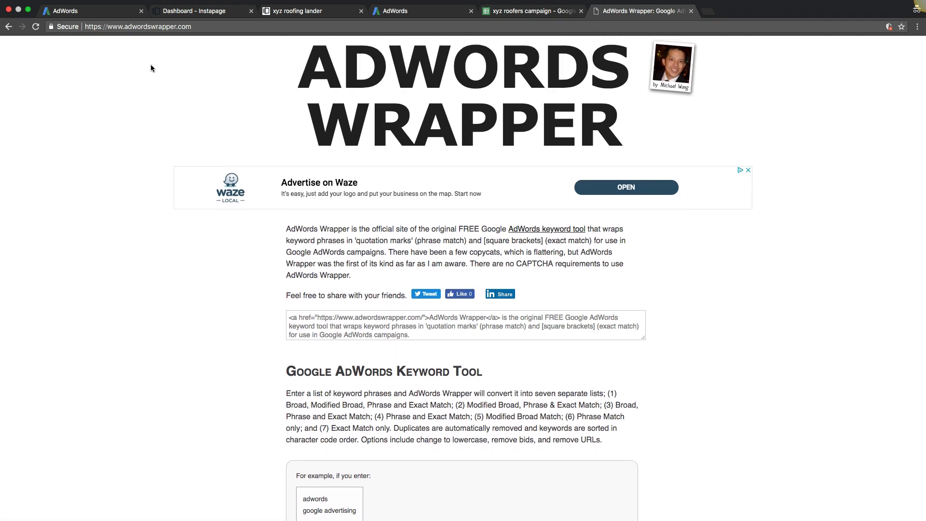
scroll(220, 267, "down", 15)
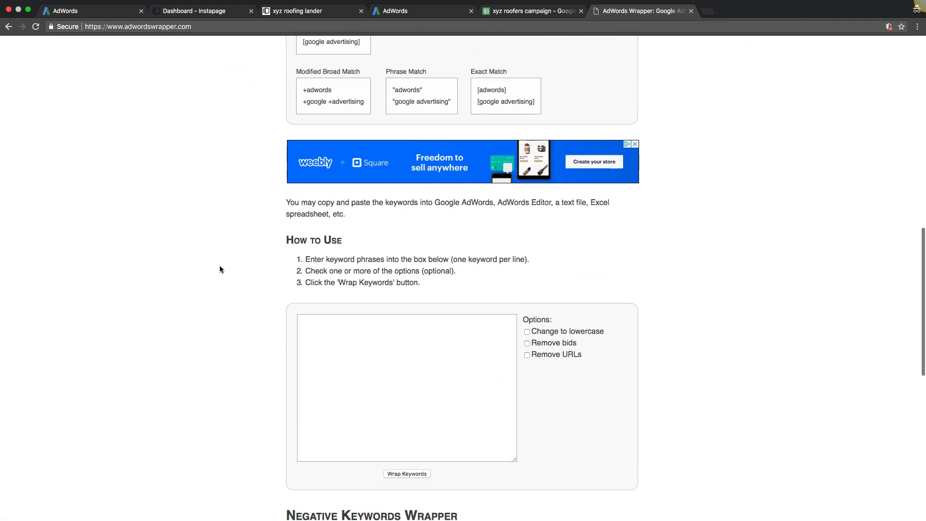
left_click(341, 235)
key("super+v")
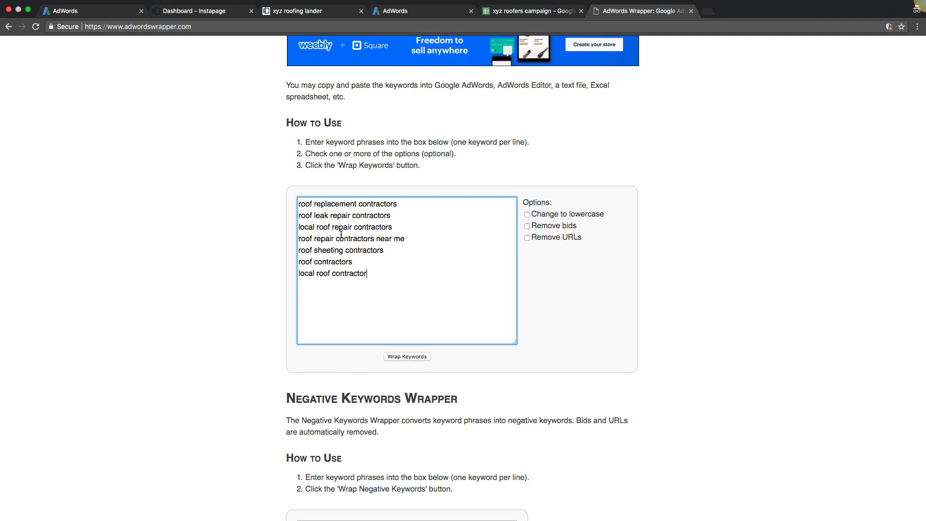
left_click(408, 357)
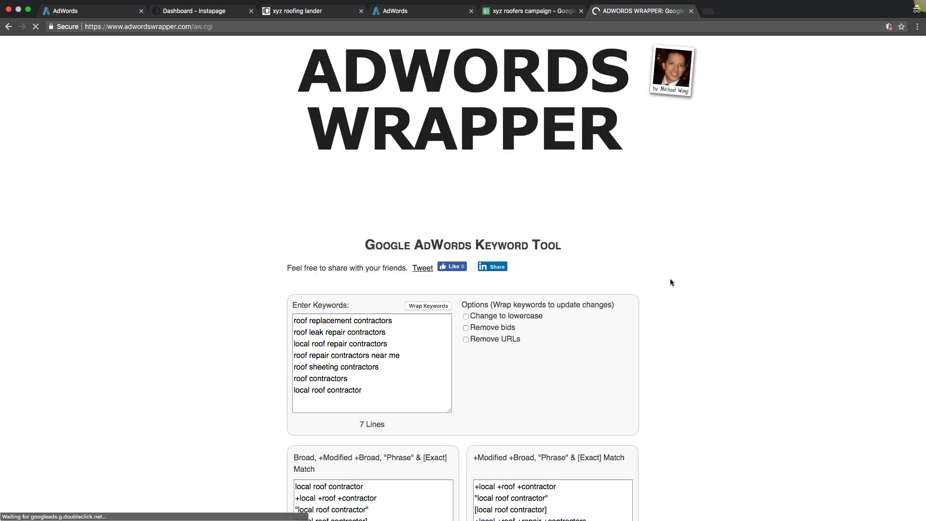
- Copy the combined "Phrase" & [Exact] Match keyword list and look over the other match type lists
scroll(745, 318, "down", 5)
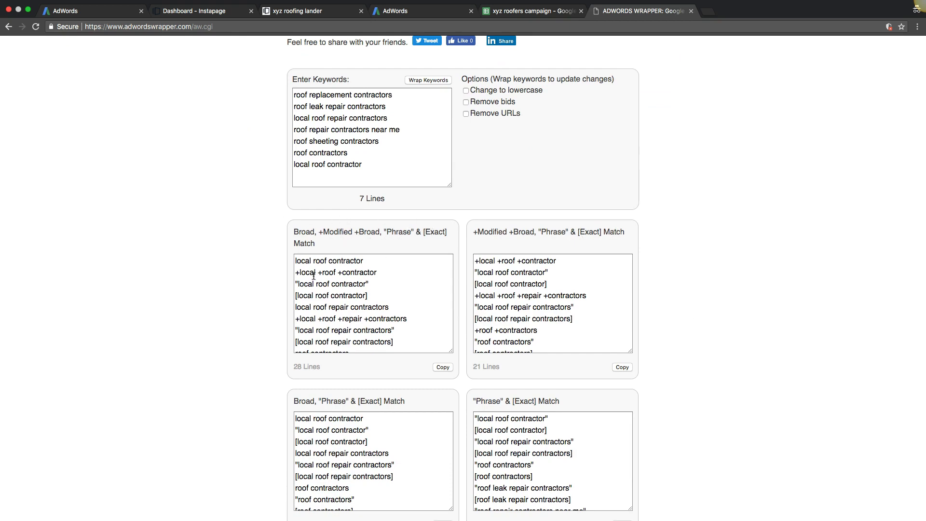
scroll(282, 340, "down", 4)
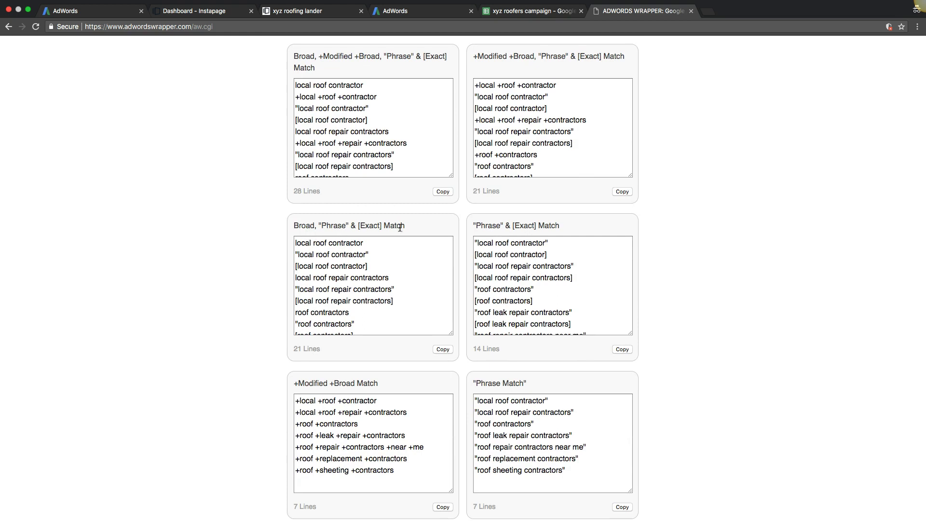
left_click(623, 349)
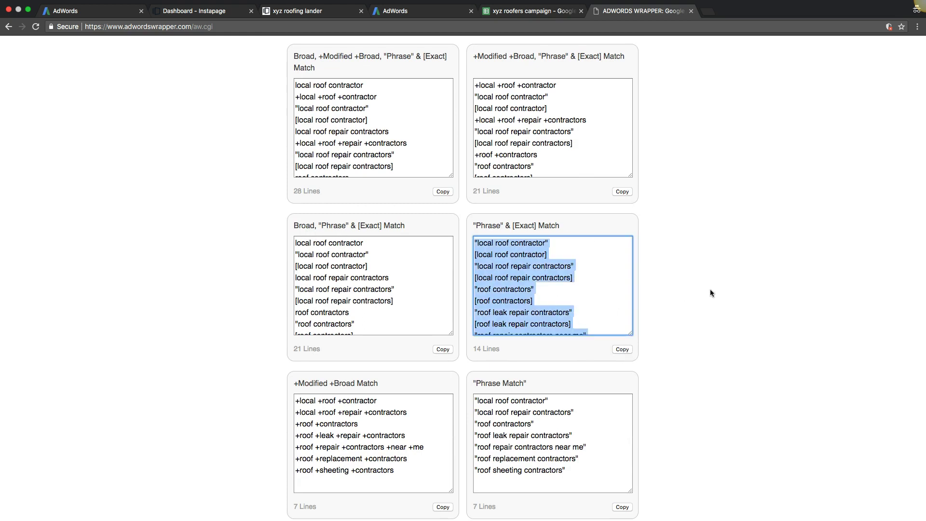
scroll(710, 293, "down", 5)
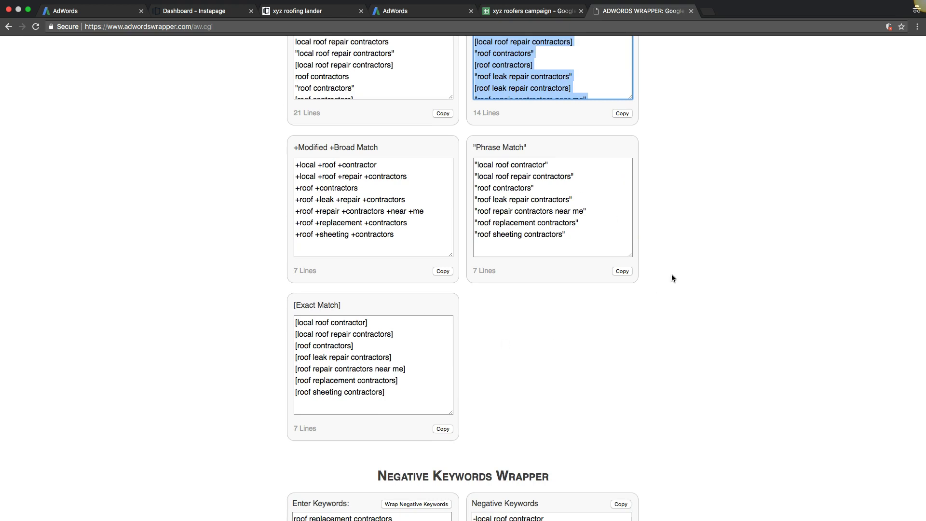
- Switch to AdWords, paste the copied phrase and exact match keywords into the roofing contractor ad group, save them and review the keyword list
scroll(736, 225, "up", 5)
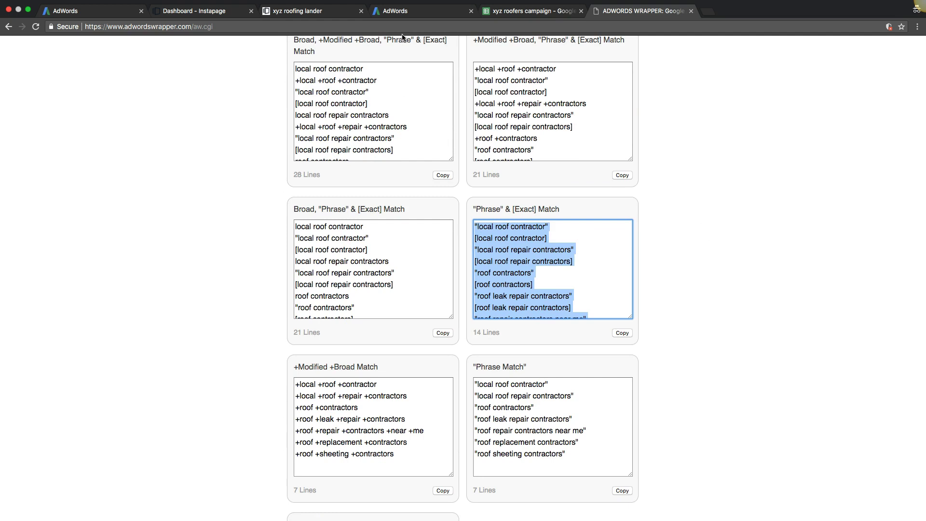
left_click(118, 19)
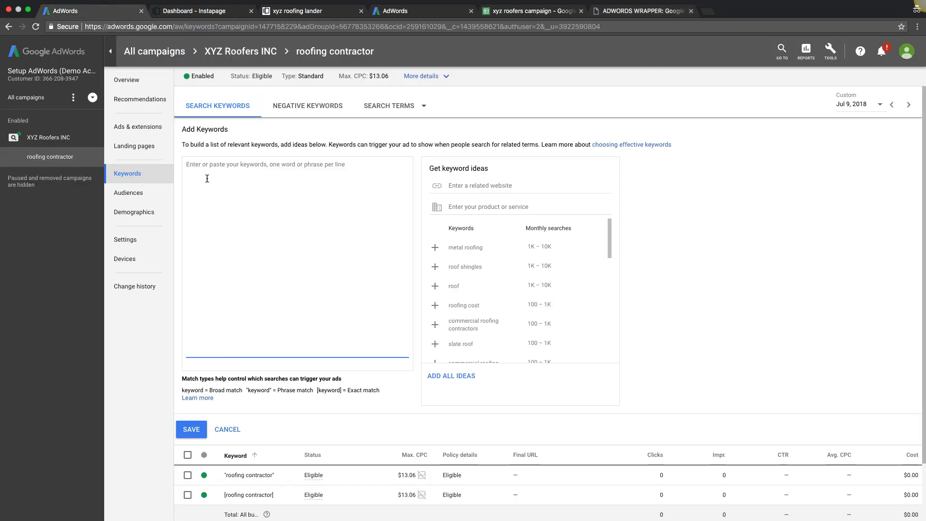
key("super+v")
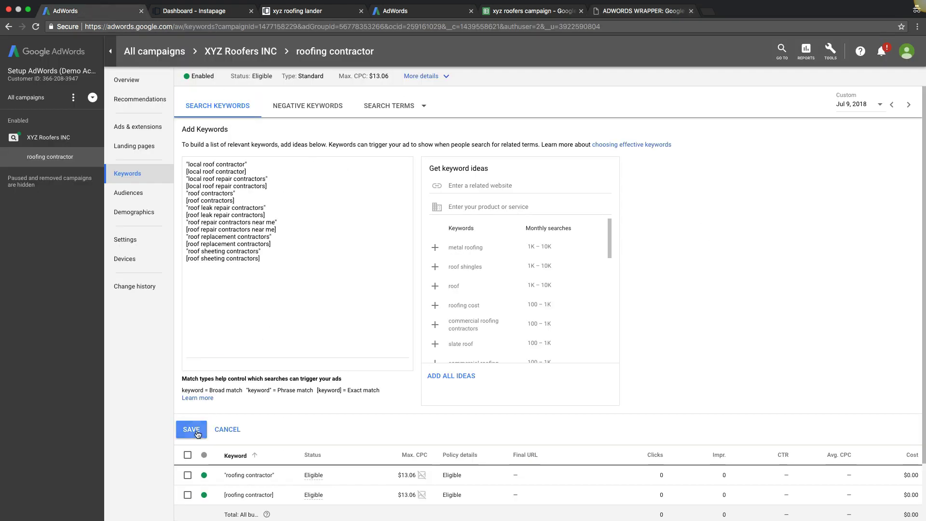
left_click(197, 430)
scroll(278, 366, "down", 5)
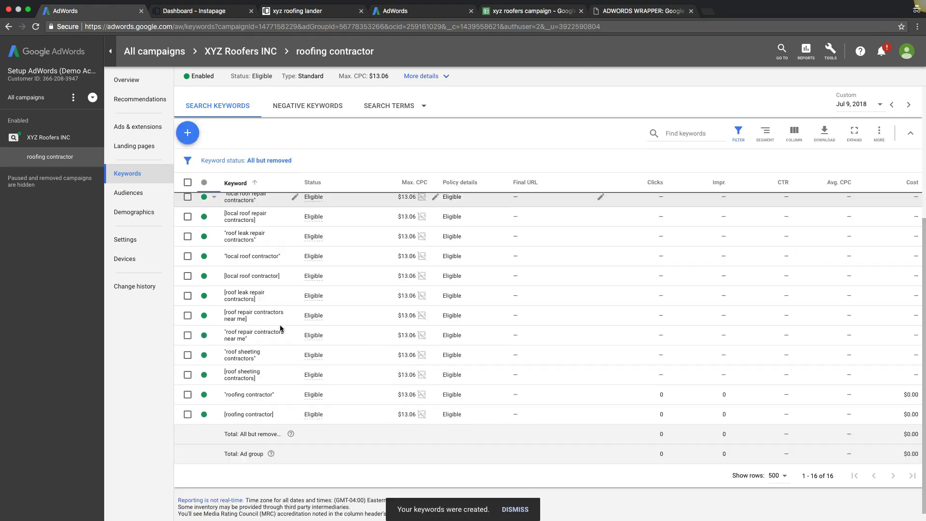
scroll(280, 325, "up", 5)
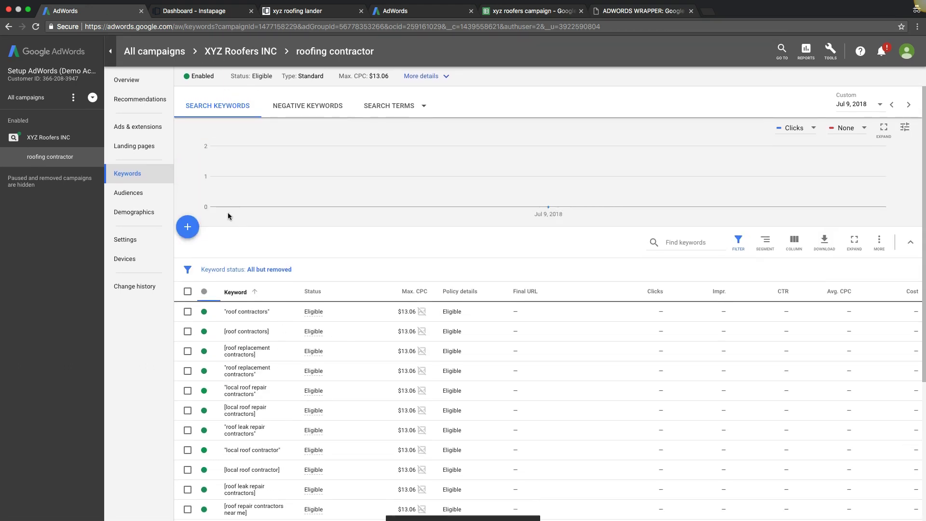
- Open the ad groups list of the XYZ Roofers INC campaign
left_click(48, 138)
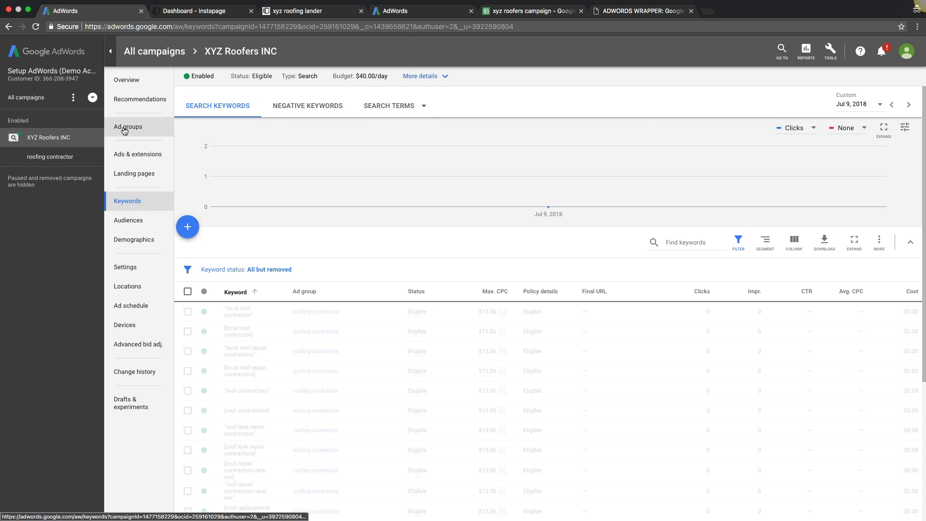
left_click(127, 125)
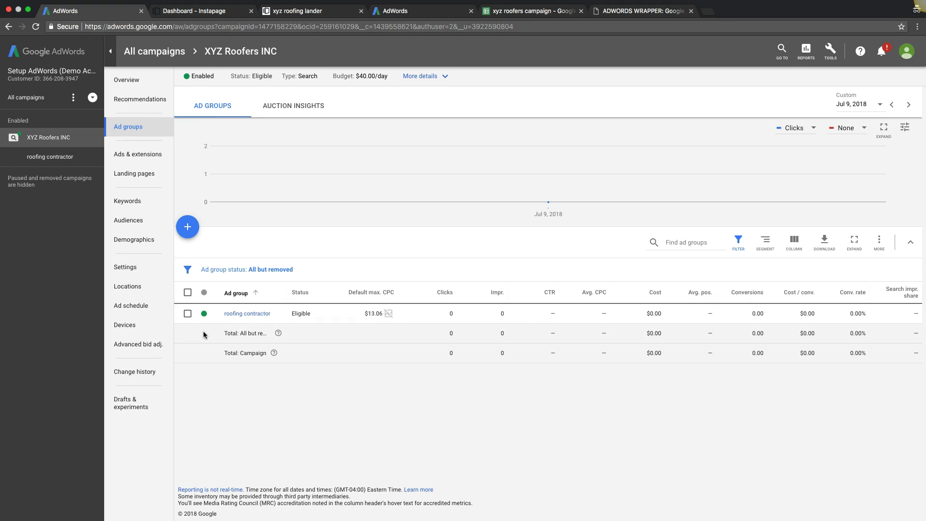
left_click(193, 229)
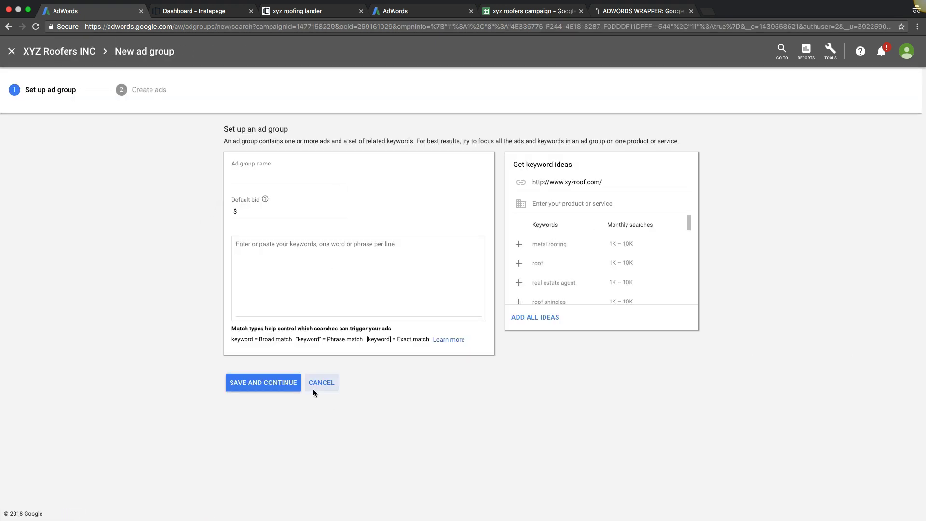
left_click(11, 51)
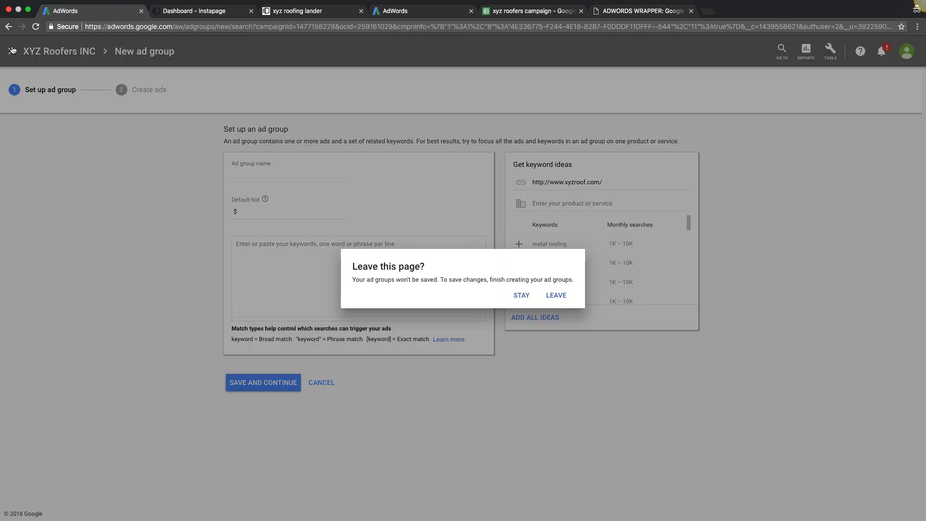
left_click(544, 297)
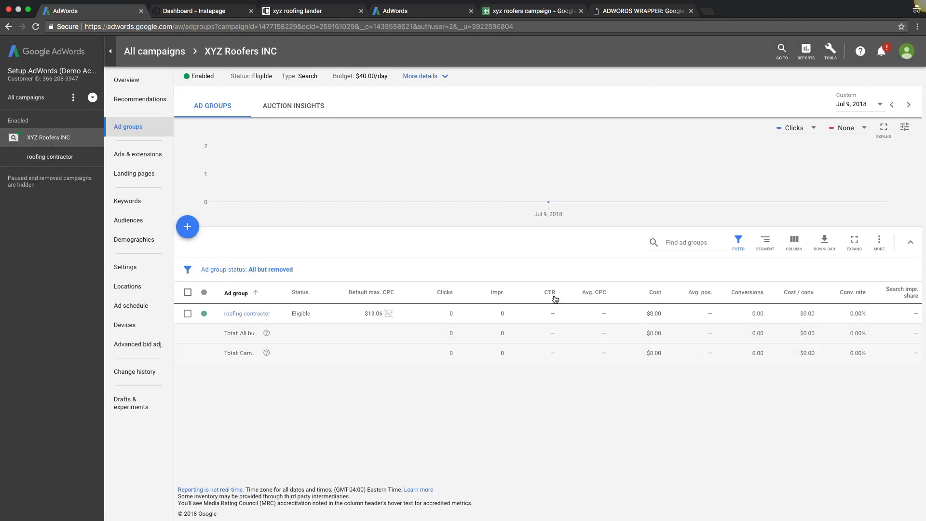
- Duplicate the roofing contractor ad group within the XYZ Roofers INC campaign by copying and pasting it
left_click(188, 313)
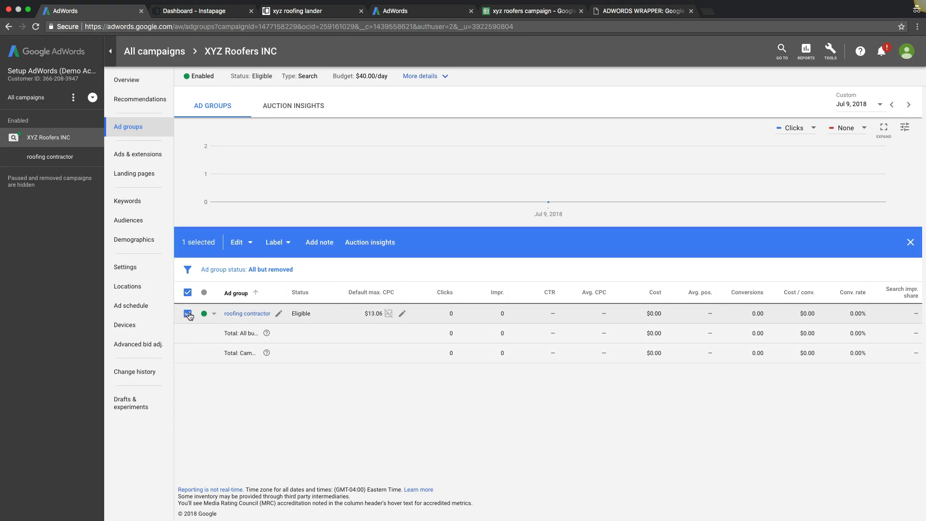
left_click(239, 243)
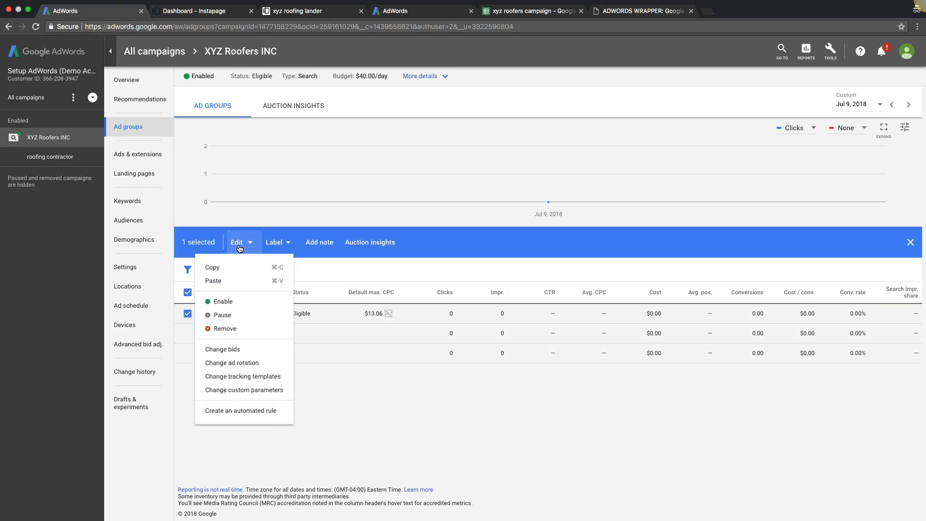
left_click(215, 267)
left_click(188, 315)
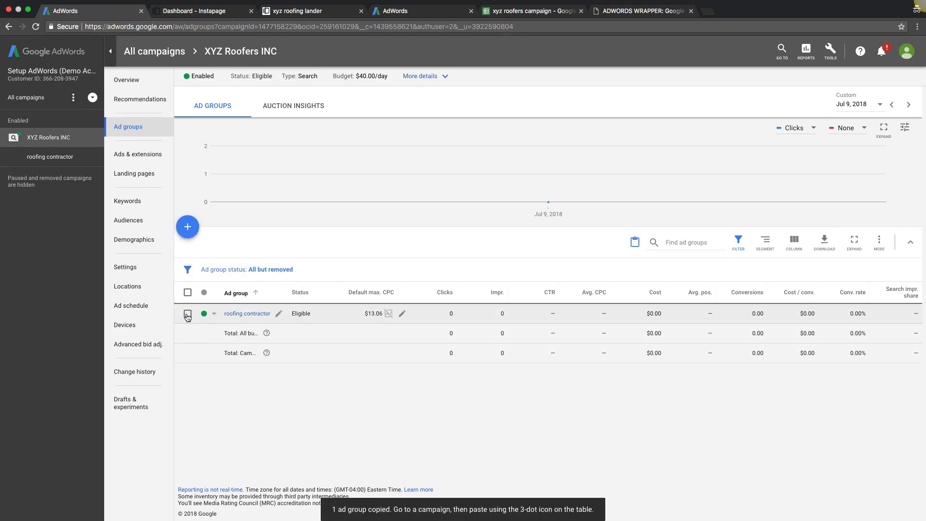
left_click(187, 315)
left_click(237, 242)
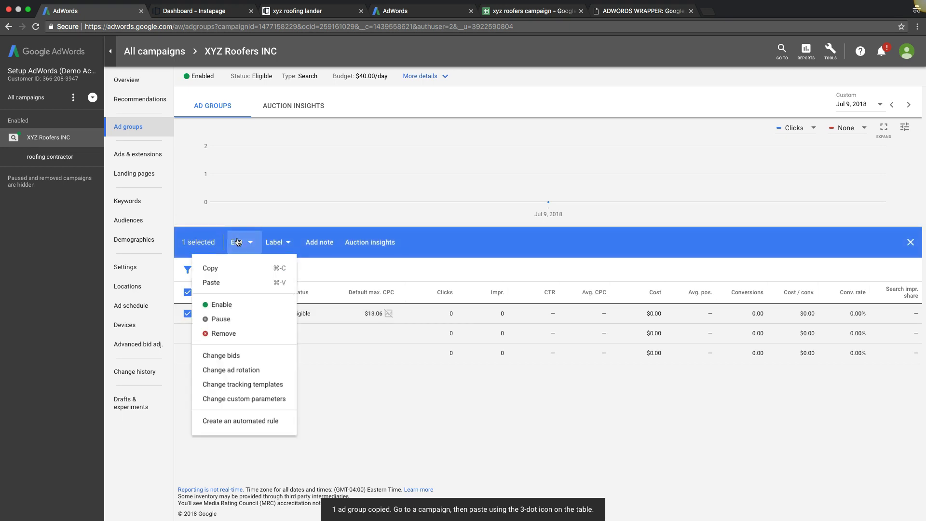
left_click(217, 284)
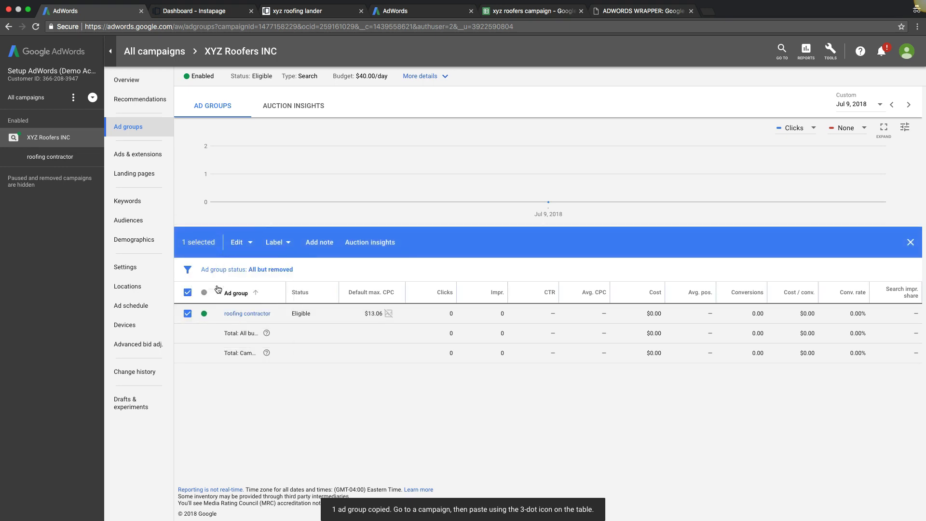
left_click(197, 257)
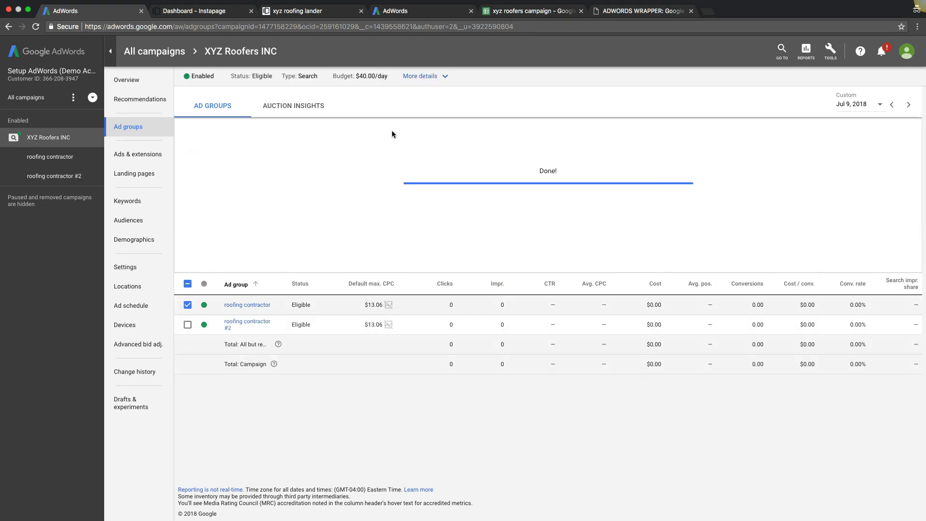
left_click(188, 314)
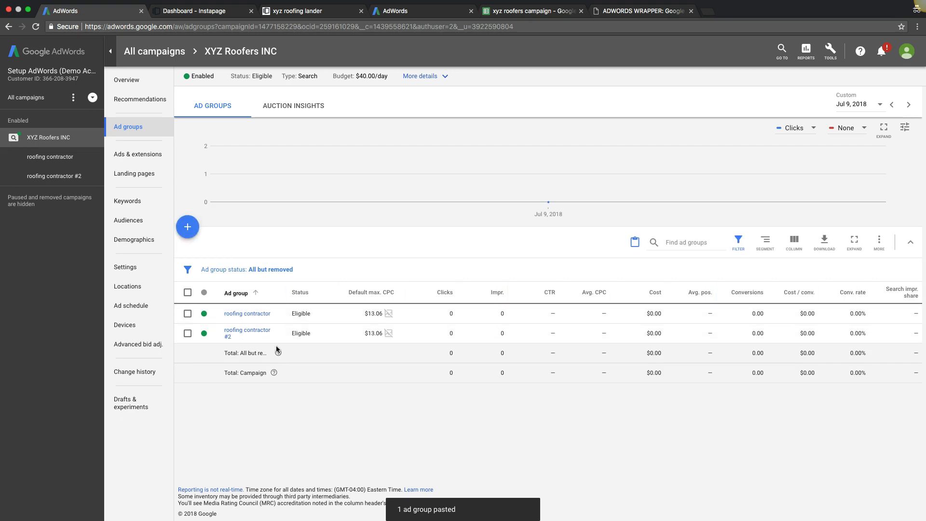
- Look up the roof repair keyword group in column E of the xyz roofers campaign spreadsheet
left_click(535, 10)
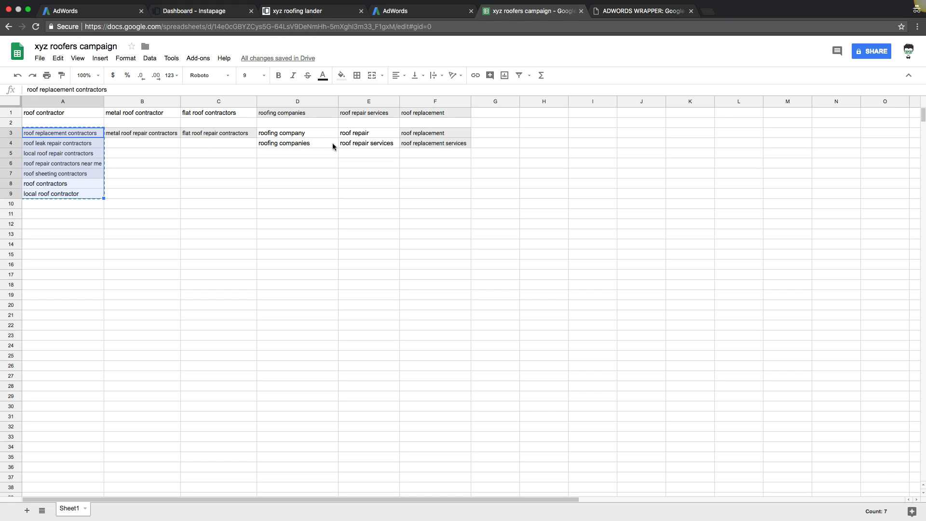
mouse_move(363, 102)
left_mouse_down()
mouse_move(197, 114)
mouse_move(367, 111)
left_mouse_up()
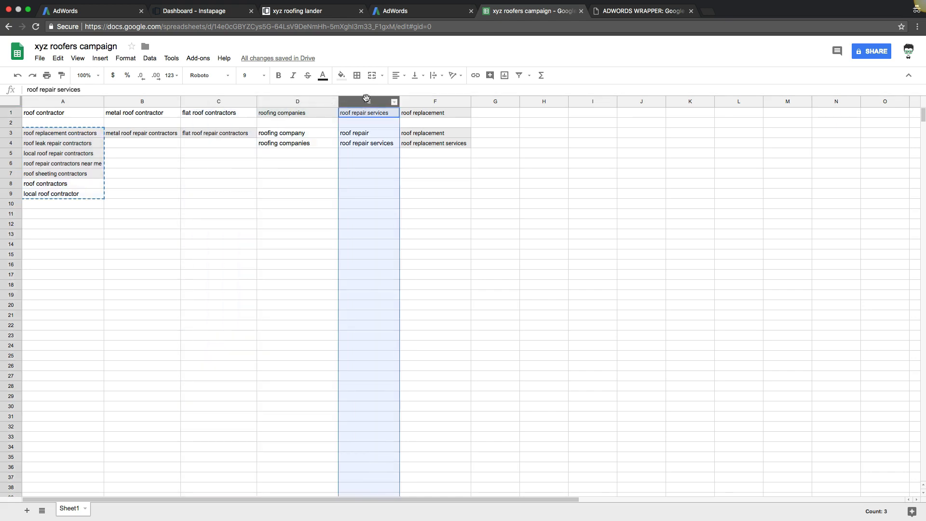
left_click(367, 133)
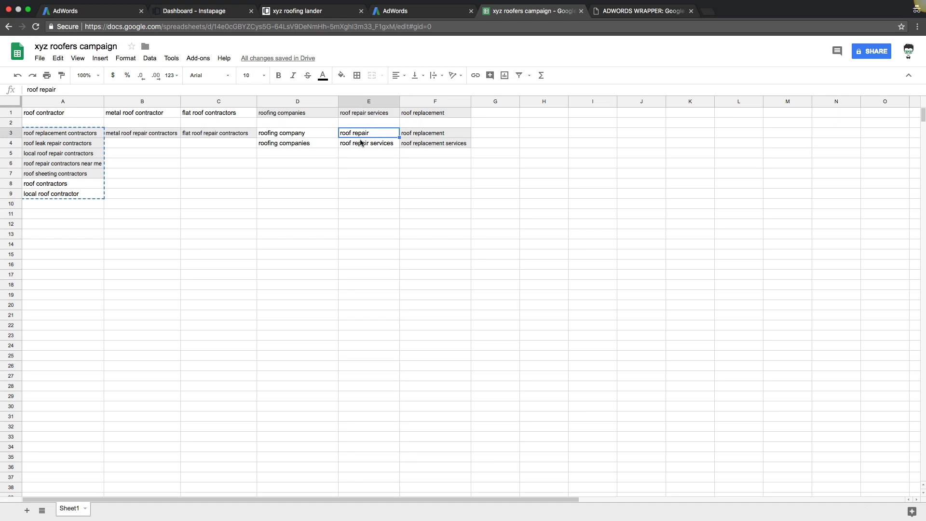
double_click(358, 134)
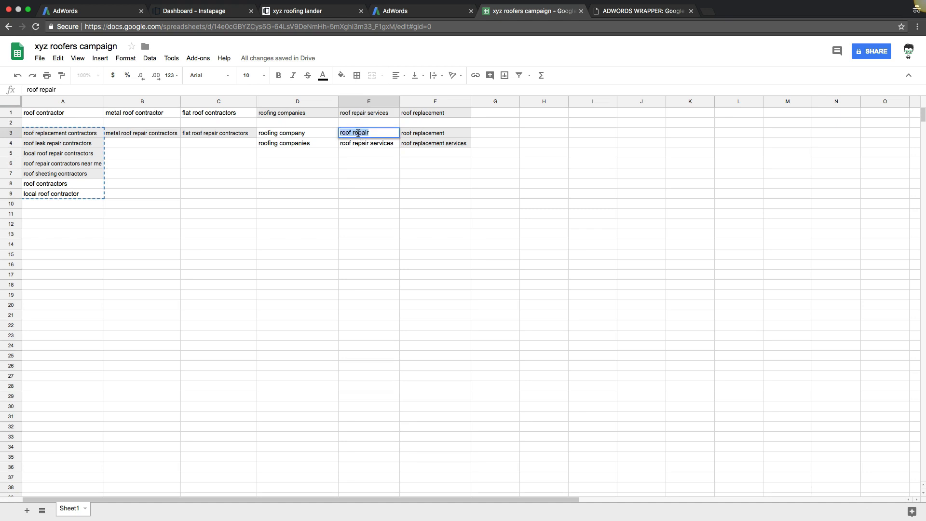
left_click(373, 130)
- Return to AdWords and rename the duplicated ad group, roofing contractor #2, as roof repair
left_click(97, 11)
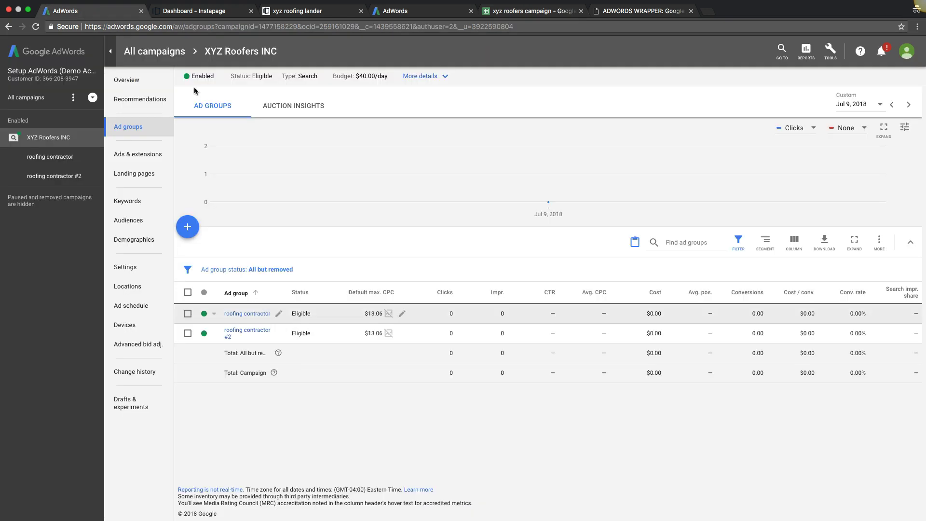
left_click(281, 333)
triple_click(264, 345)
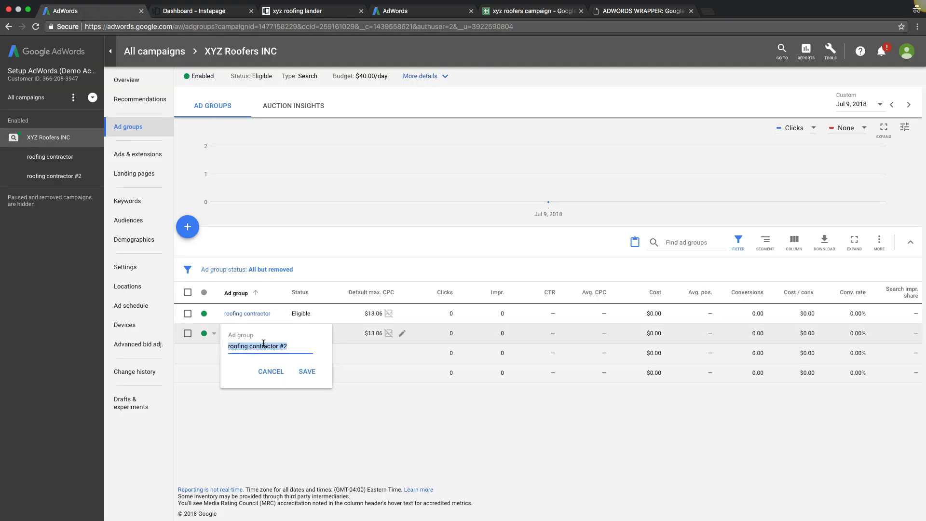
type("roof repair")
left_click(302, 379)
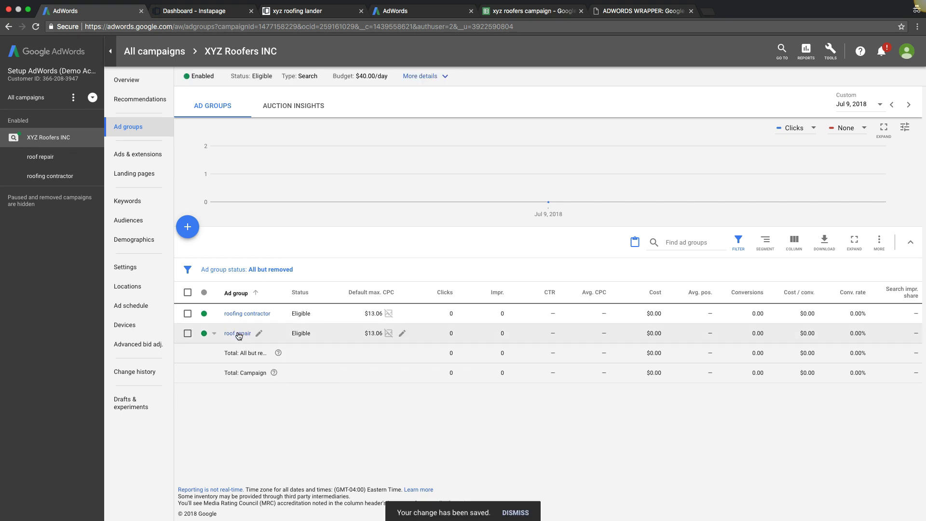
- Permanently remove all keywords from the roof repair ad group
left_click(239, 336)
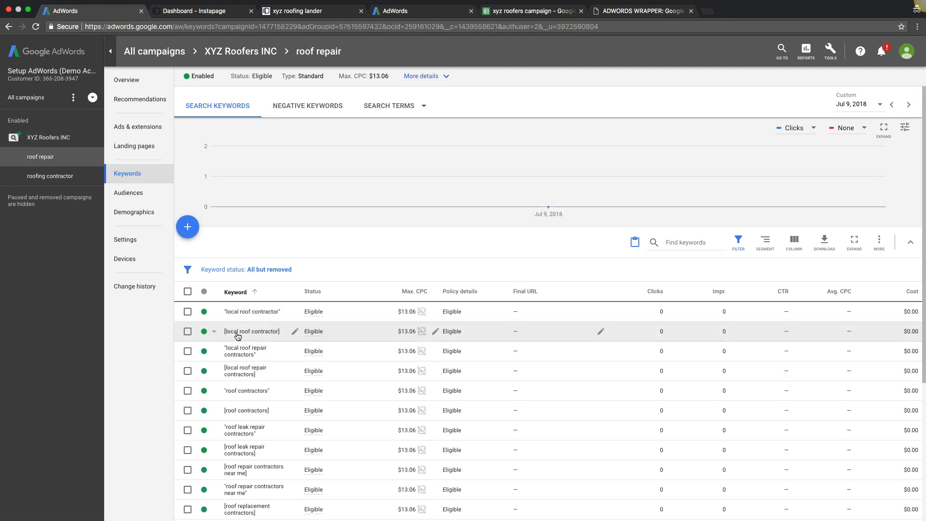
left_click(188, 291)
left_click(248, 242)
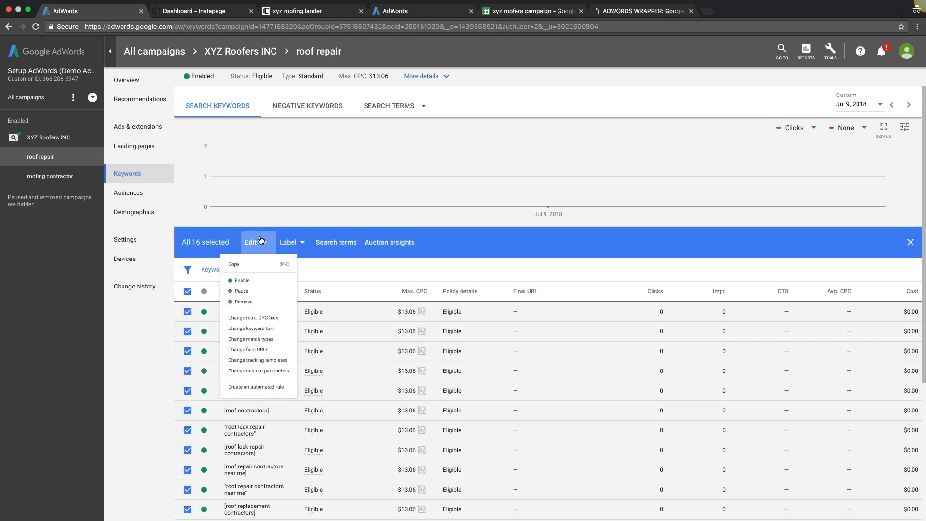
left_click(244, 324)
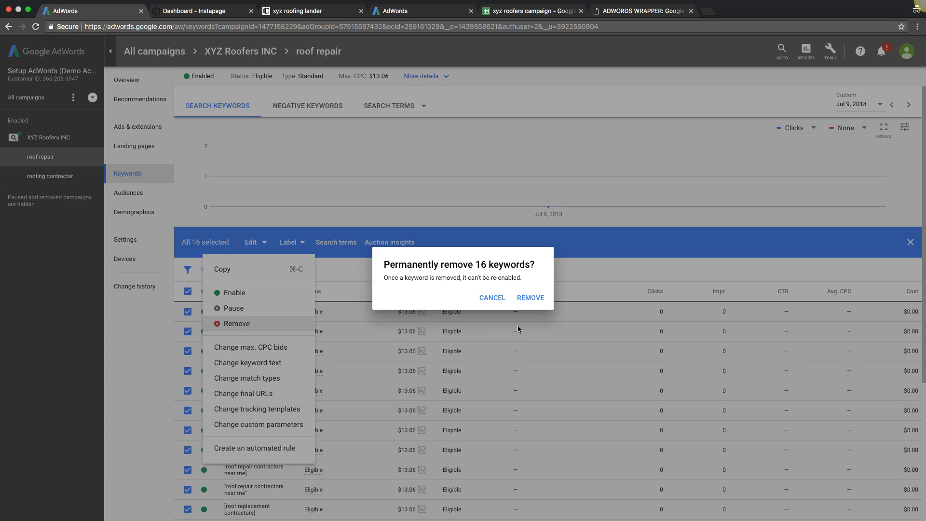
left_click(530, 298)
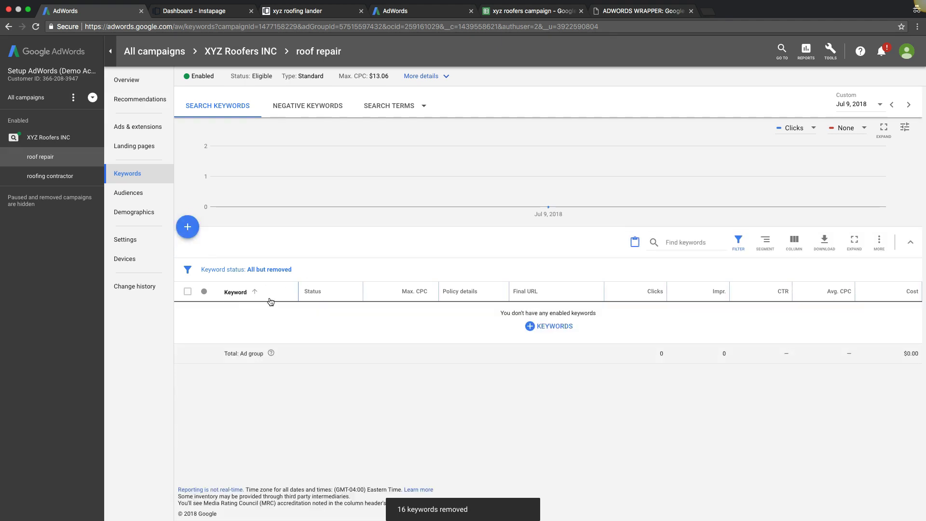
- Open the form for adding keywords to the roof repair ad group and copy cells E3 to E4 from the xyz roofers campaign spreadsheet
left_click(188, 228)
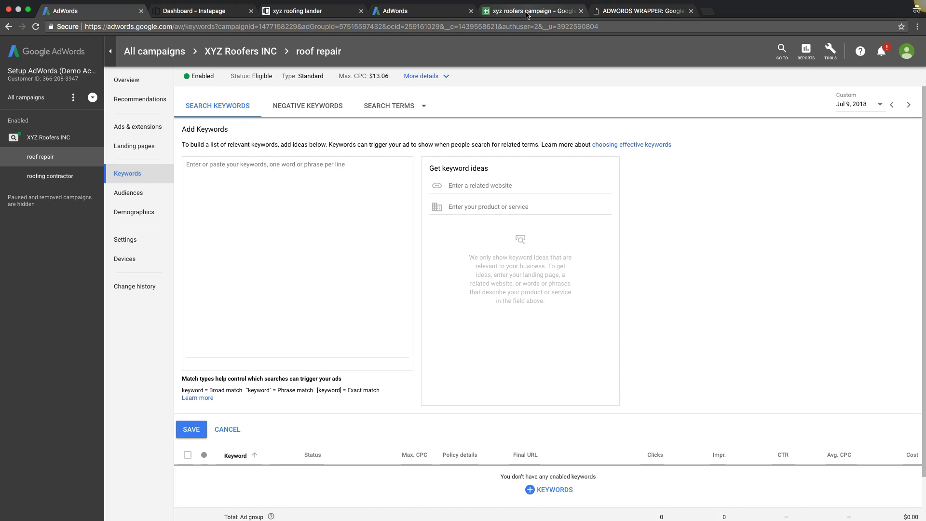
left_click(531, 11)
left_click(372, 165)
left_click_drag(359, 134, 359, 144)
key("ctrl+c")
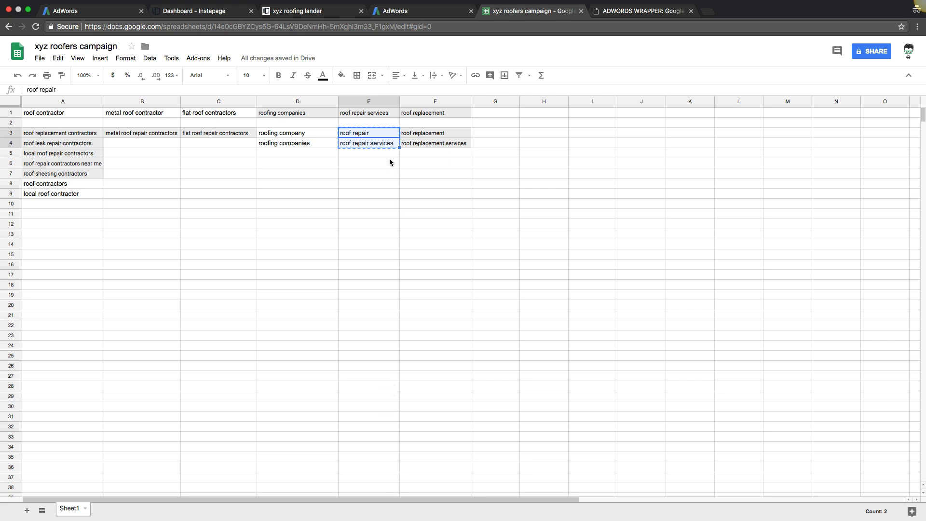
- Switch to AdWords Wrapper, replace the entered keywords with the copied roof repair ones and wrap them into match types
left_click(622, 15)
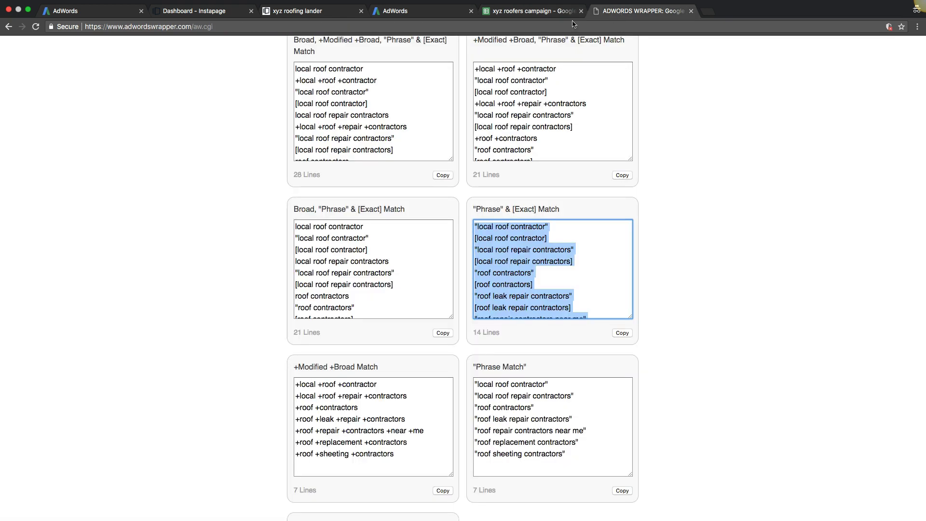
scroll(240, 176, "up", 10)
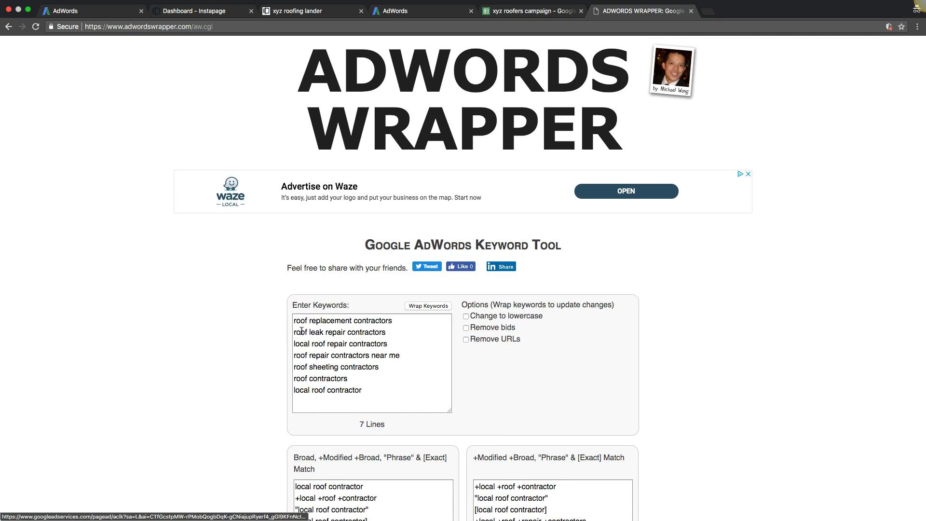
left_click_drag(294, 321, 390, 406)
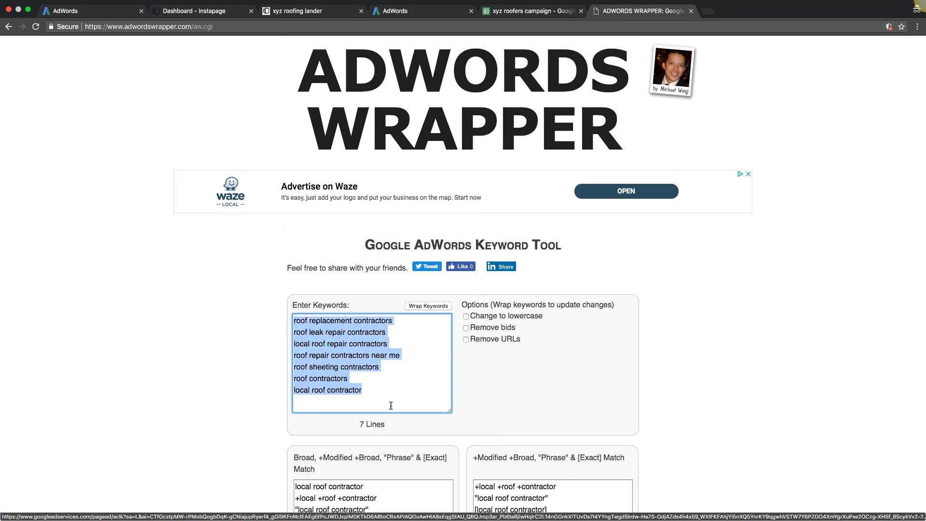
key("super+v")
left_click(428, 306)
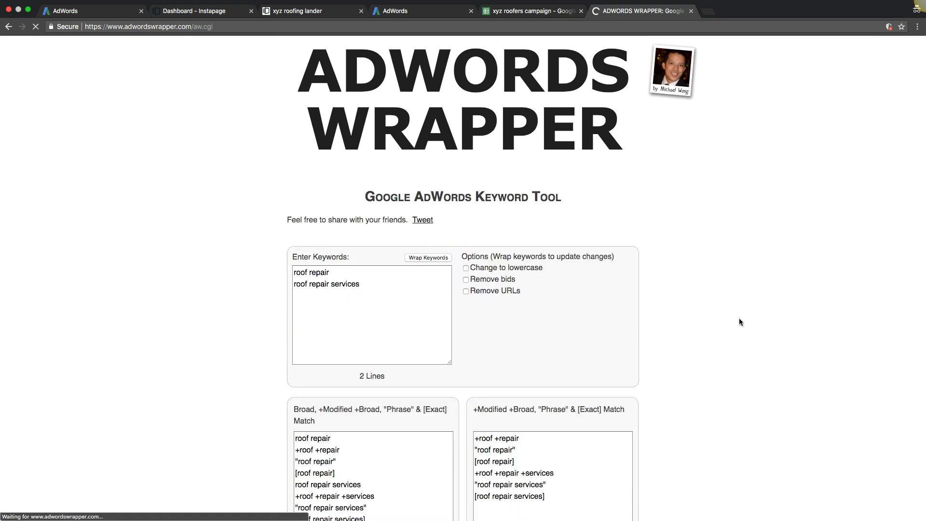
scroll(739, 318, "down", 5)
scroll(739, 318, "down", 2)
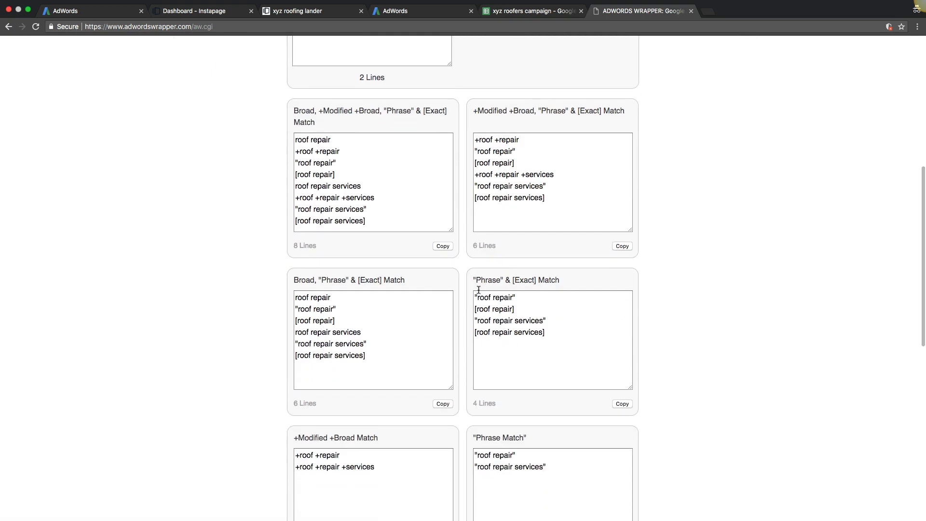
- Copy the phrase and exact match list from AdWords Wrapper and save it as keywords in the AdWords roof repair ad group
left_click(622, 404)
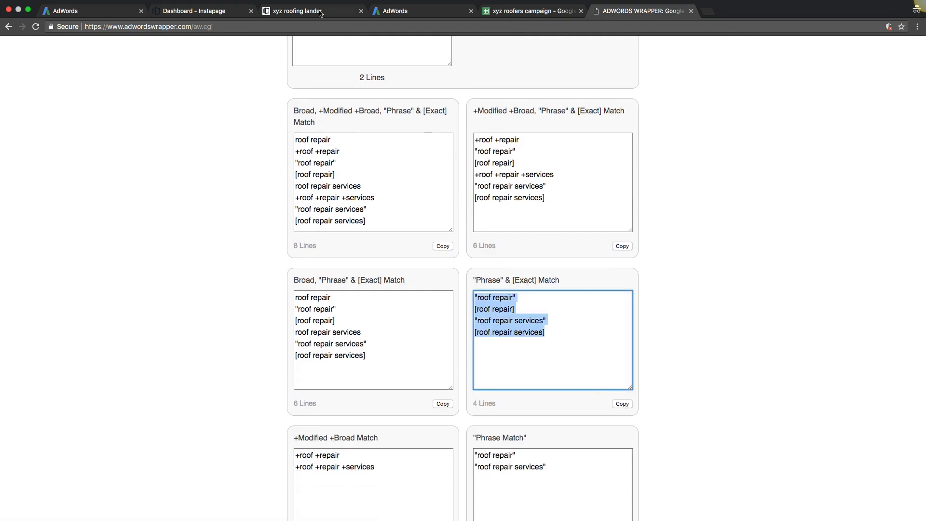
left_click(113, 14)
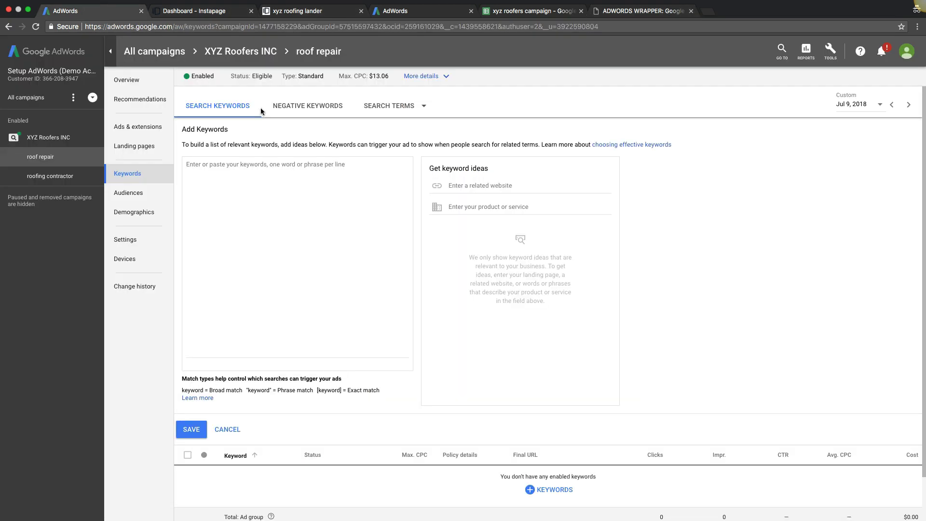
key("ctrl+v")
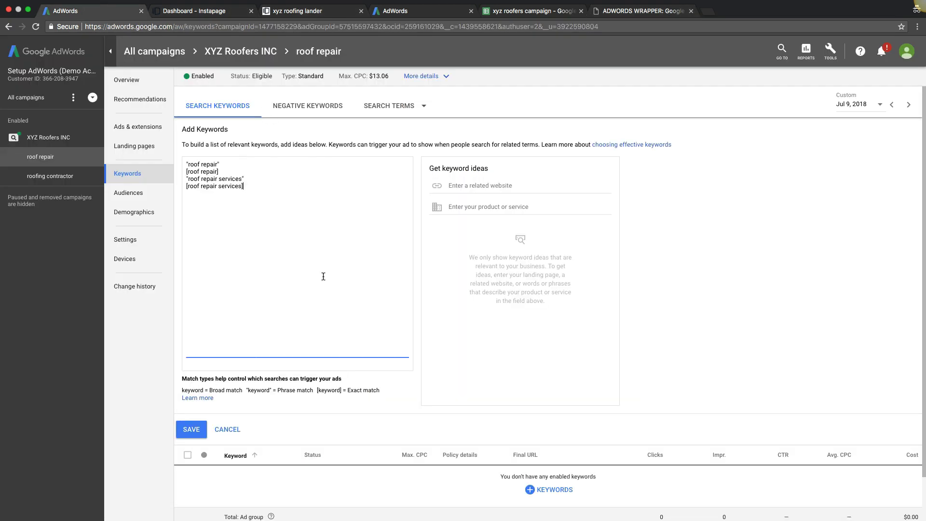
left_click(195, 432)
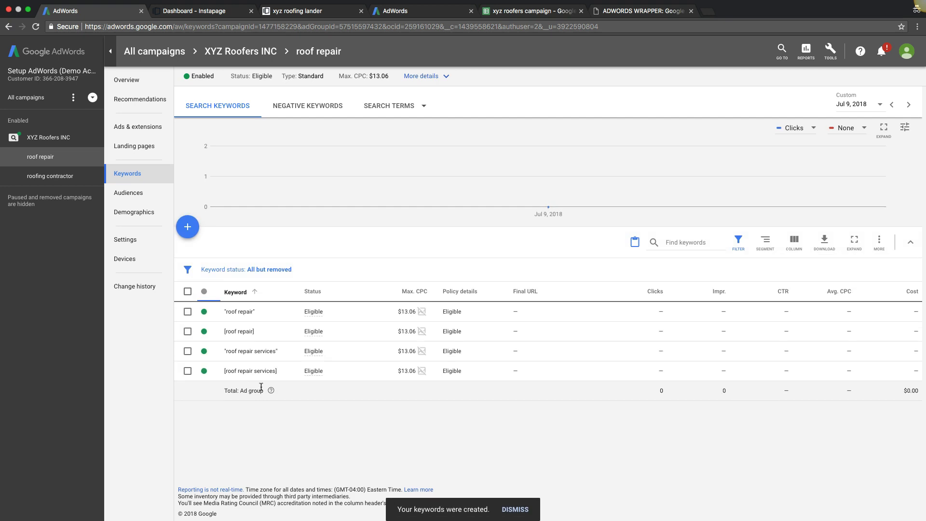
- Edit the Philadelphia Roof Contractors ad, setting headline 1 to Philadelphia Roof Repair Pros and the second path to repairs, and save the new version
left_click(128, 123)
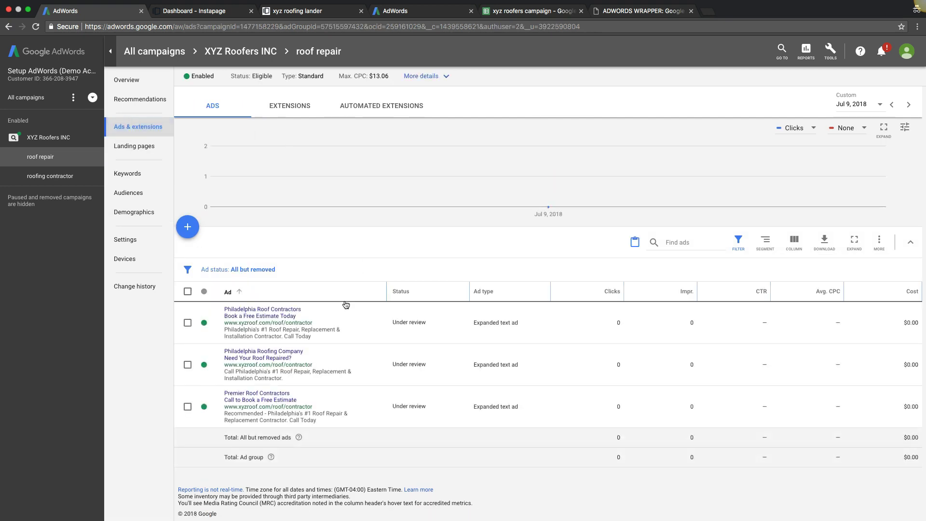
left_click(373, 324)
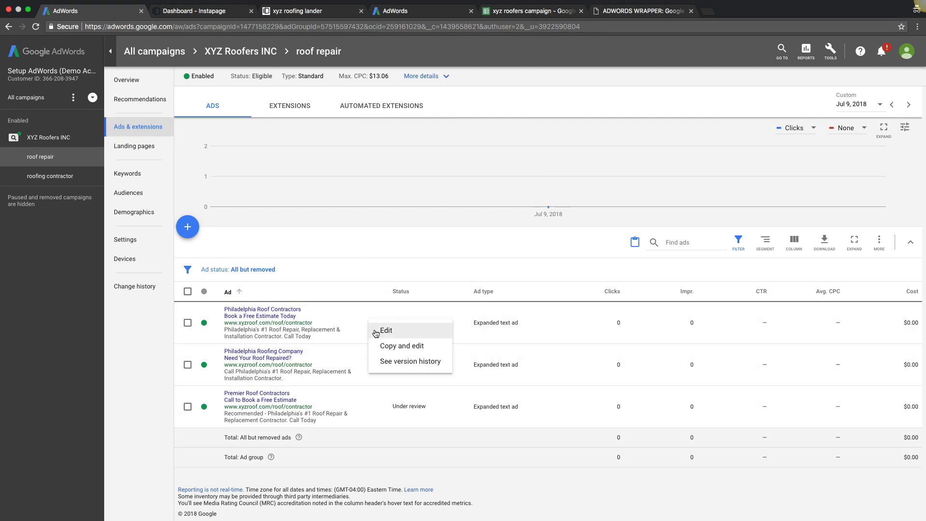
left_click(383, 325)
left_click(324, 354)
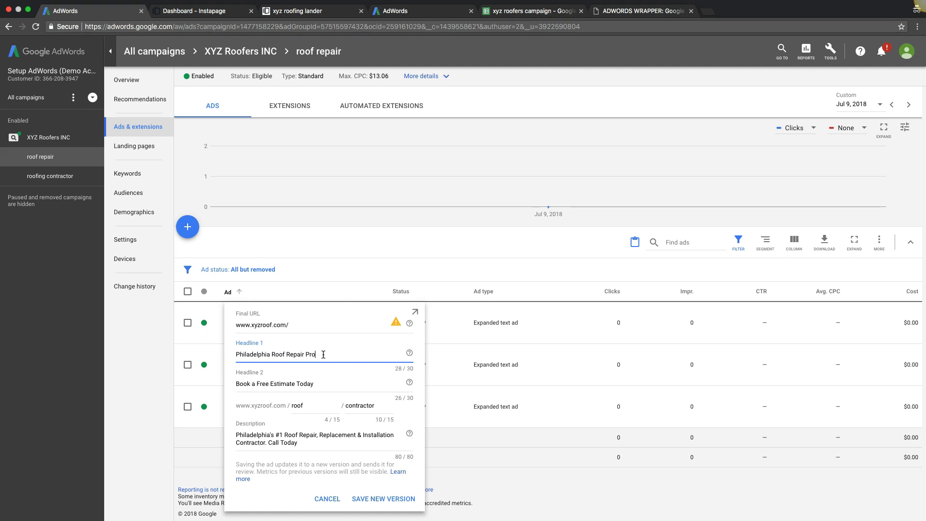
double_click(357, 406)
type("repairs")
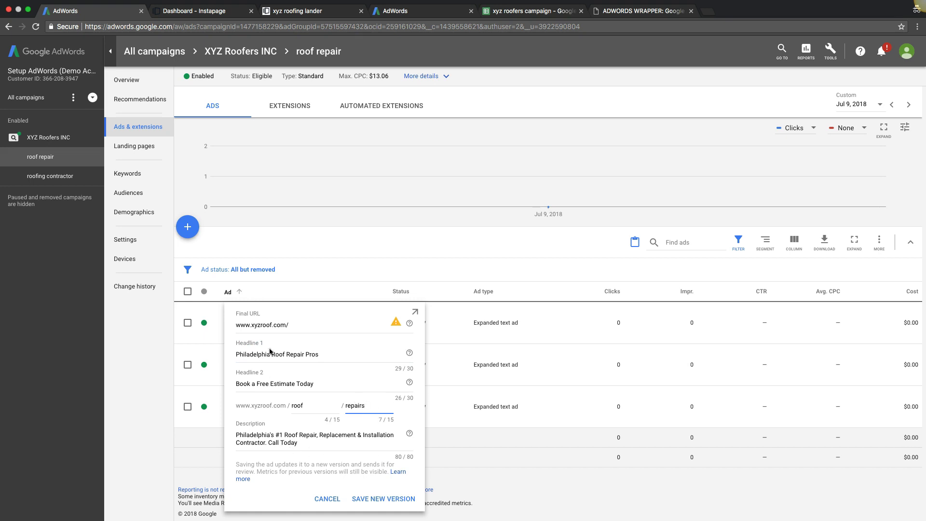
left_click(376, 500)
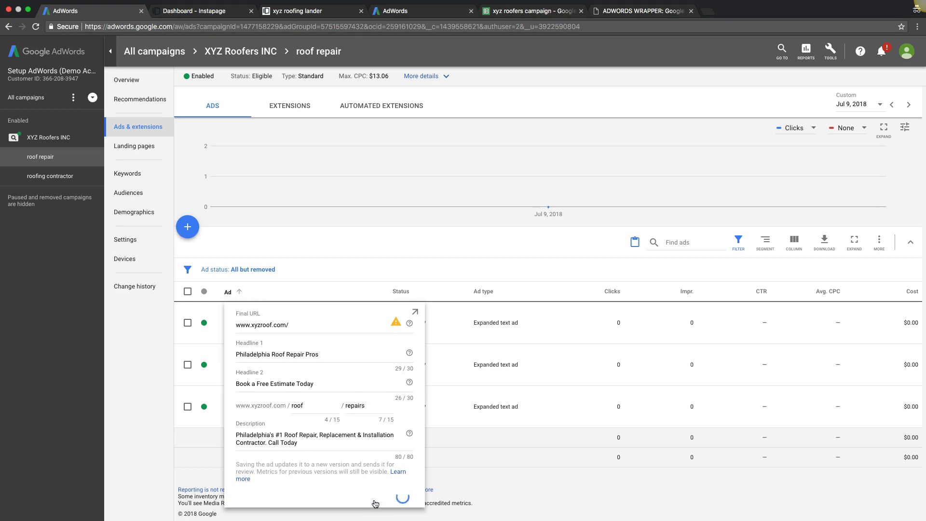
- Change the Philadelphia Roofing Company ad's display path to roofing/repairs and save the new version
left_click(372, 366)
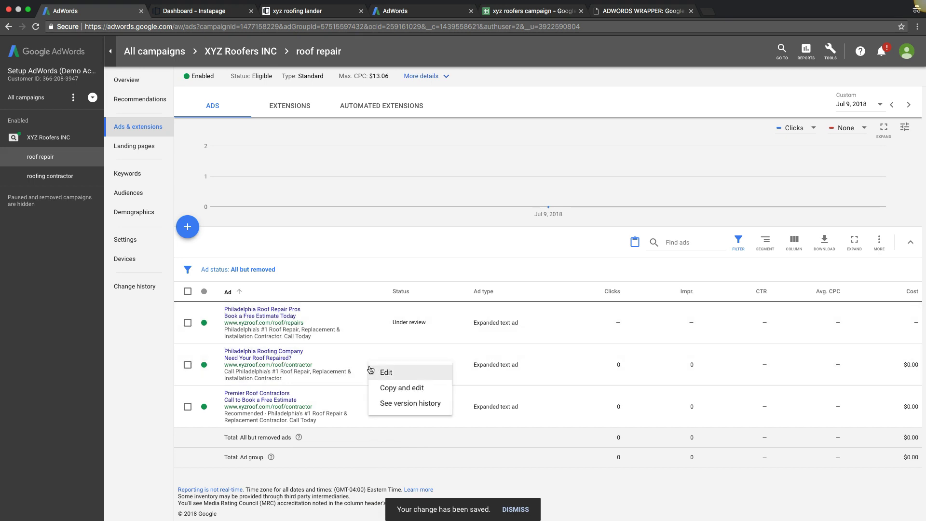
left_click(384, 373)
left_click(325, 361)
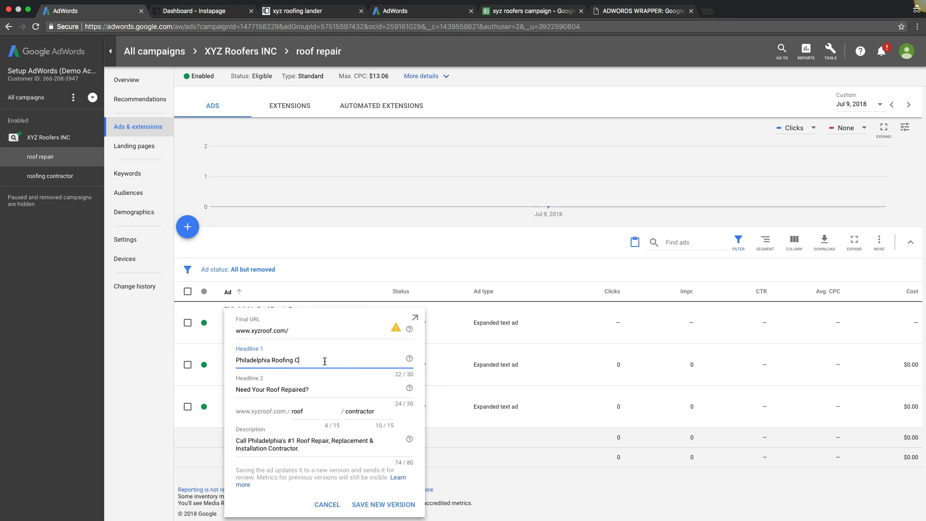
double_click(365, 410)
type("repairs")
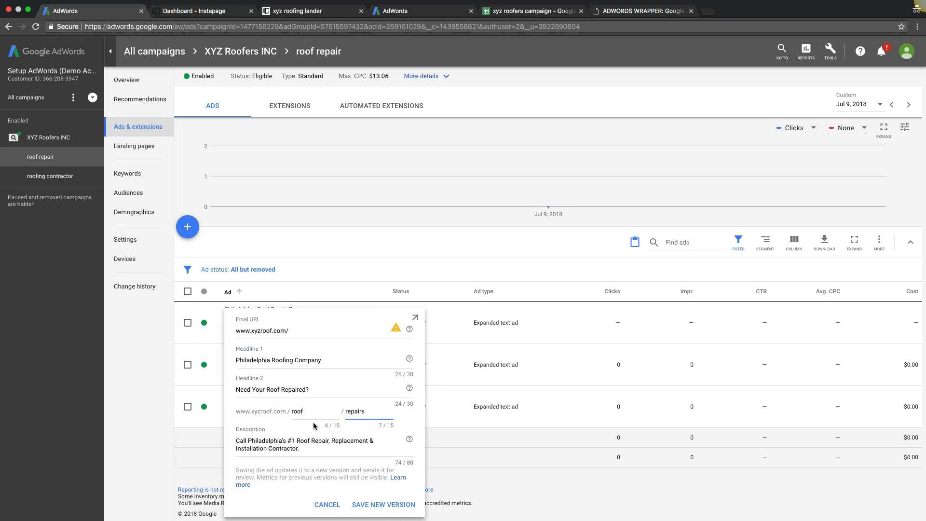
left_click(310, 410)
type("ing")
left_click(379, 505)
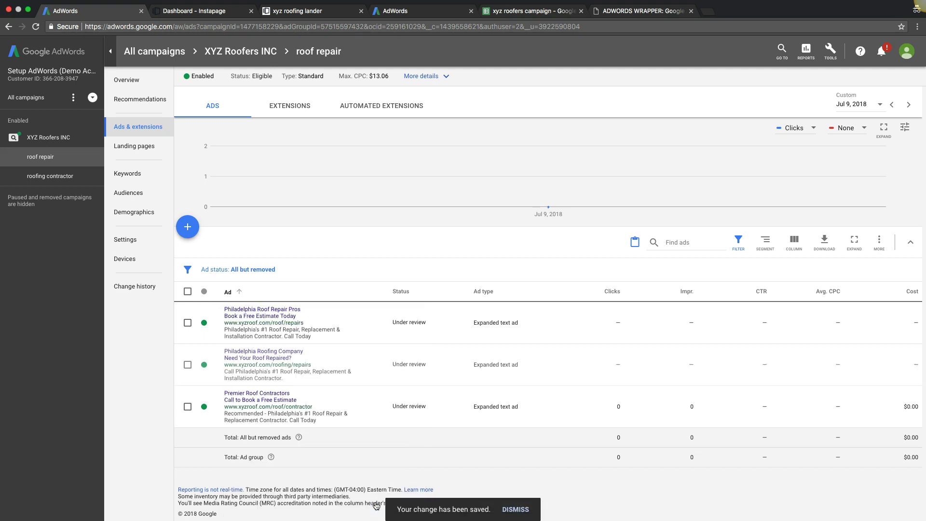
- Replace headline 1 of the Premier Roof Contractors ad with Need Your Roof Repaired? and save the new version
left_click(374, 410)
left_click(385, 414)
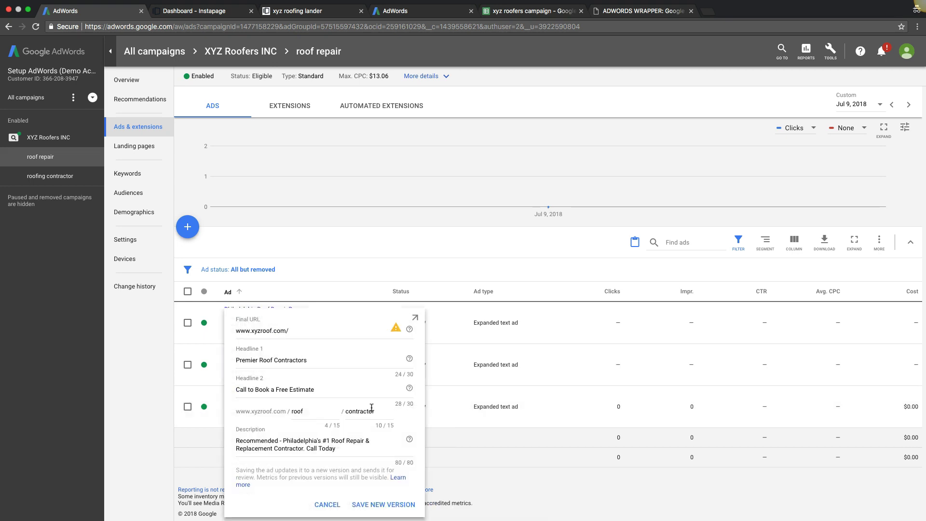
left_click_drag(311, 360, 237, 361)
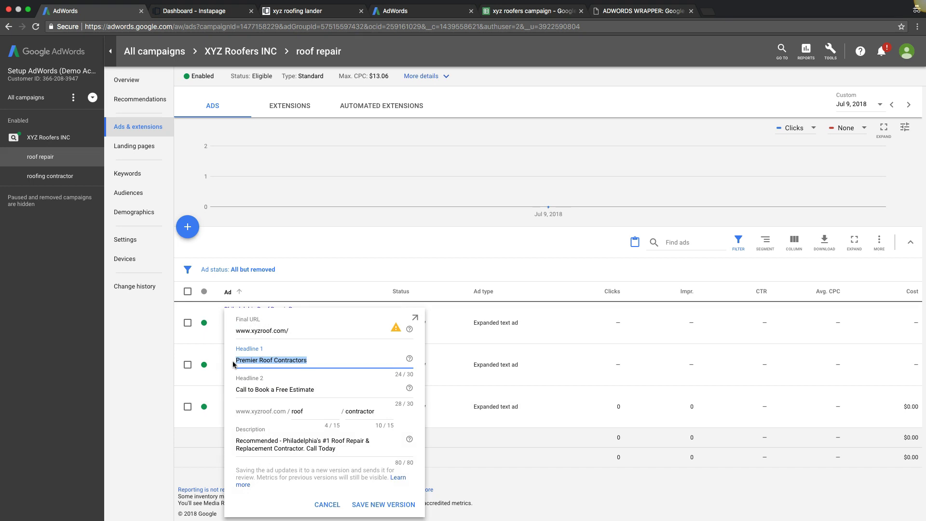
type("N")
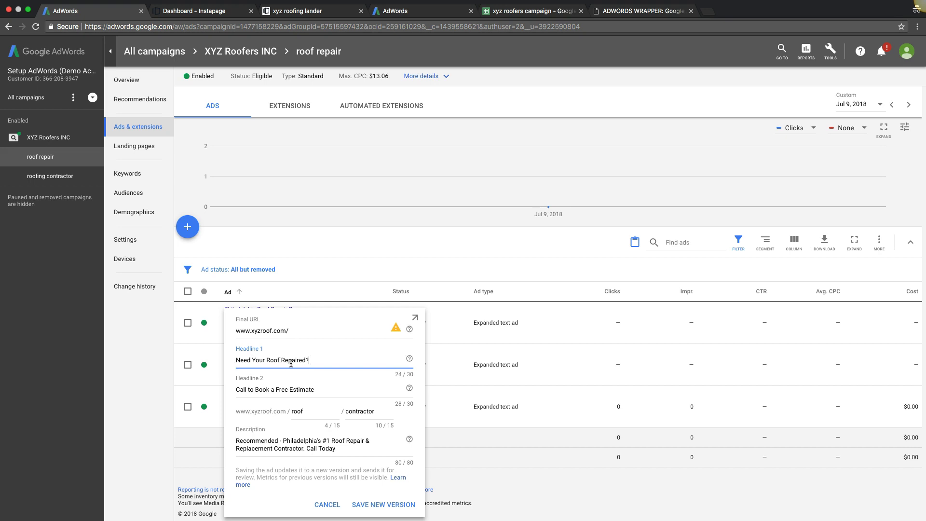
left_click(357, 410)
left_click(372, 505)
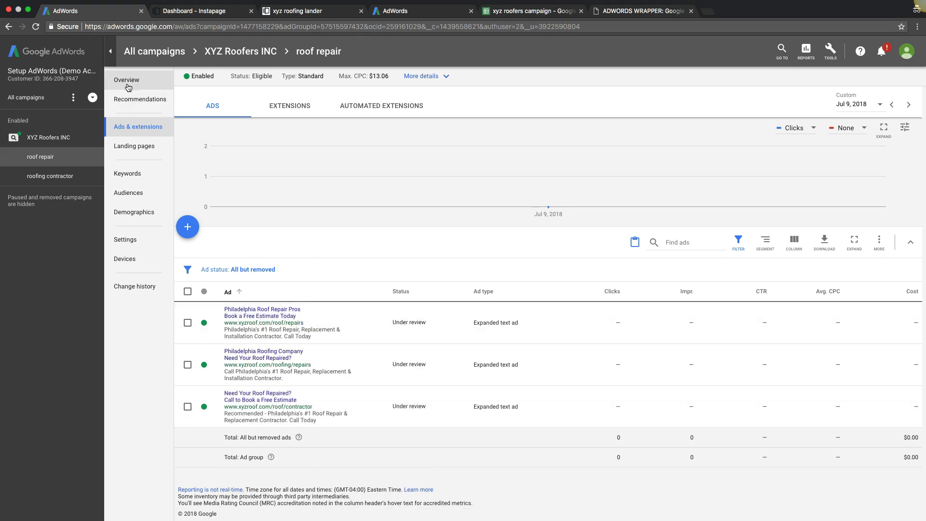
- Open the form for adding negative keywords at campaign level for the XYZ Roofers INC campaign
left_click(60, 137)
left_click(117, 130)
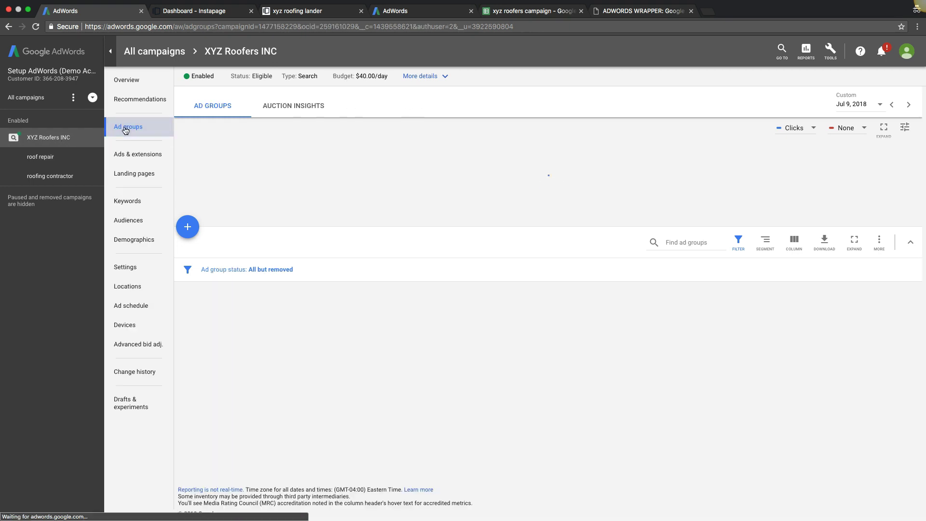
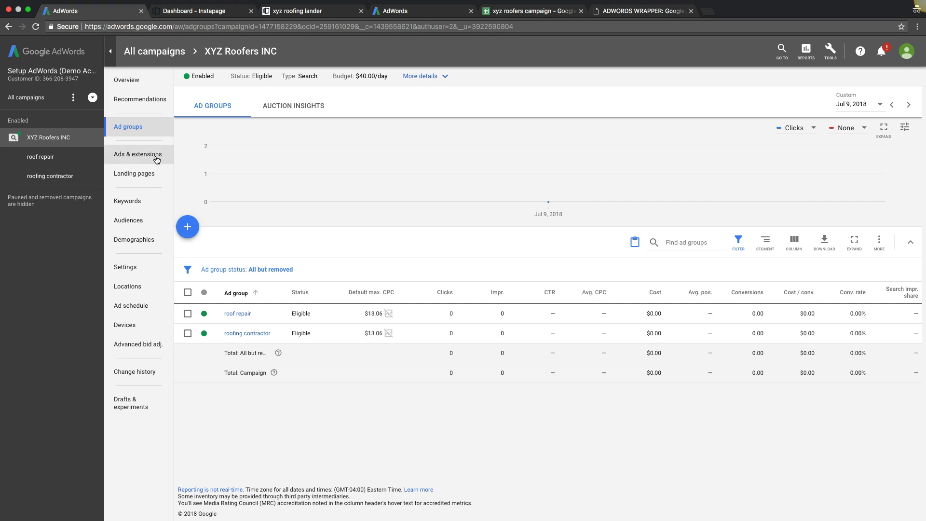
left_click(132, 209)
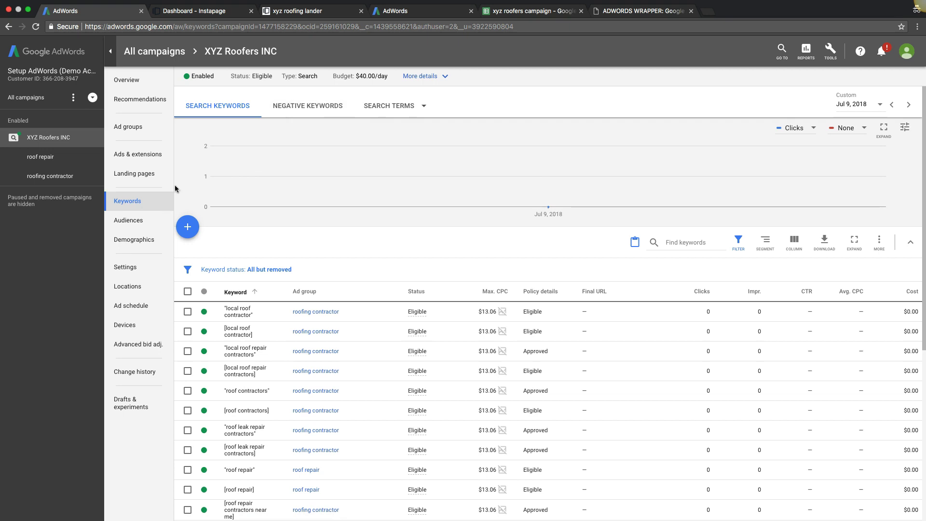
left_click(304, 104)
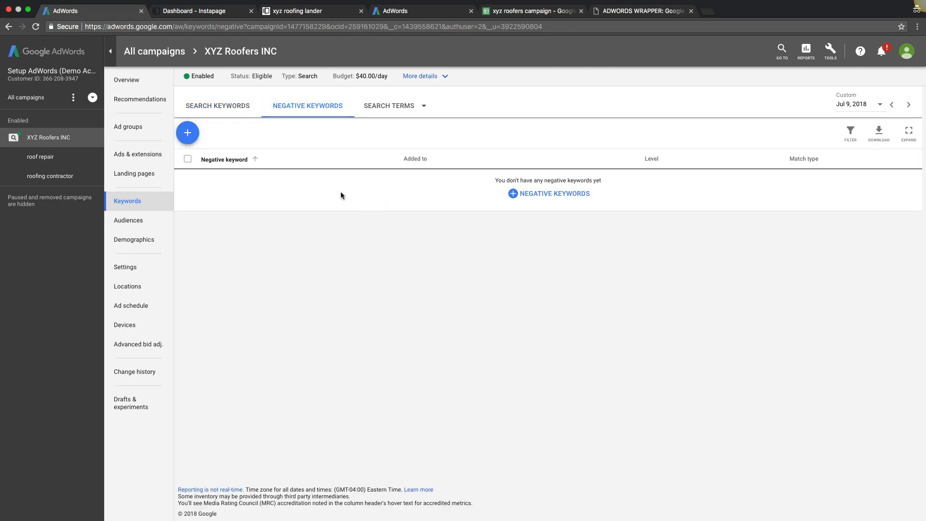
left_click(188, 134)
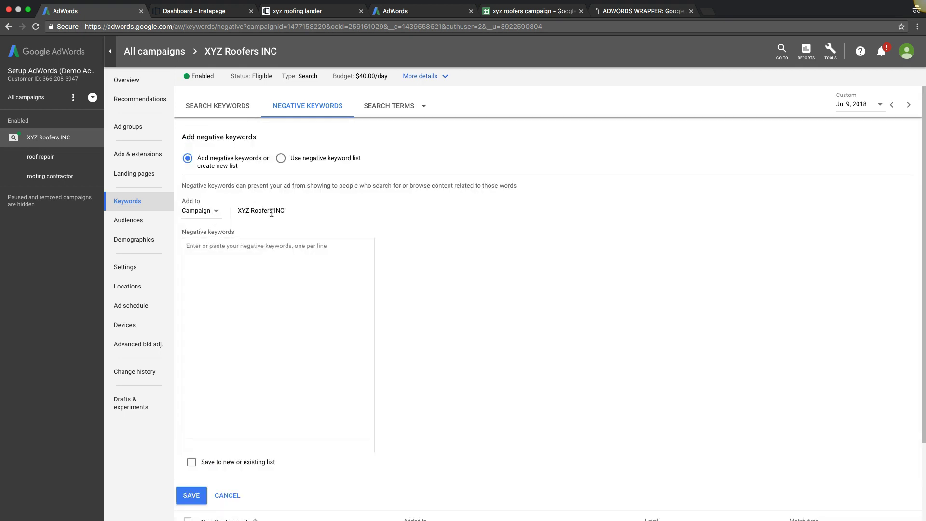
left_click(256, 272)
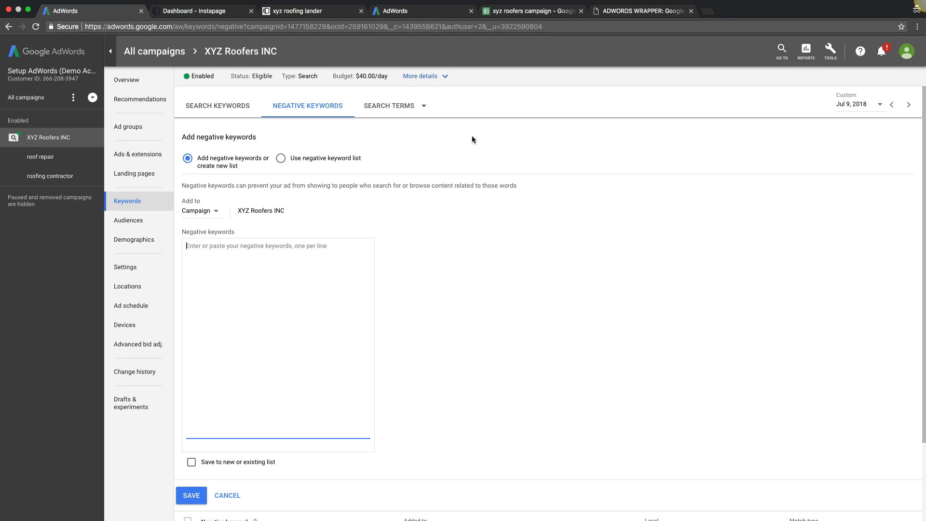
- Switch to the Keyword plan and remove the filter limiting ideas to keyword text containing roofing company
left_click(404, 12)
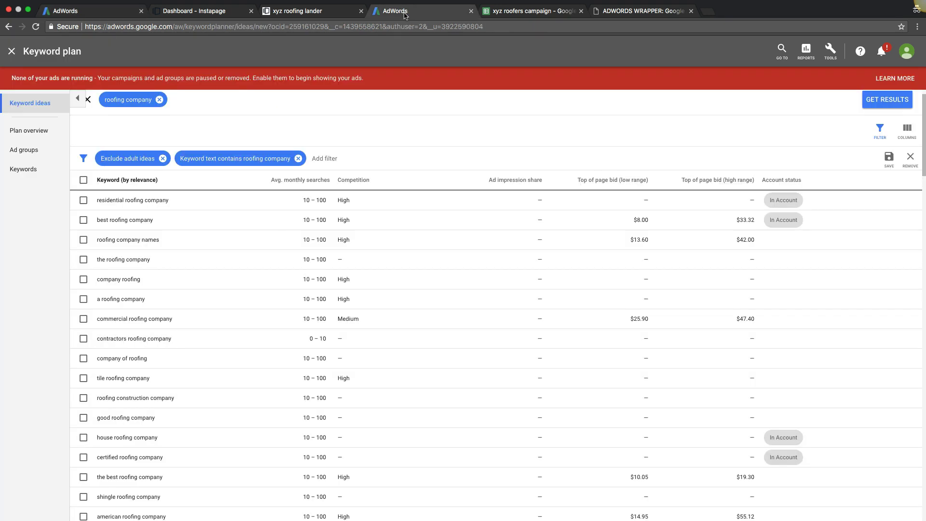
left_click(298, 158)
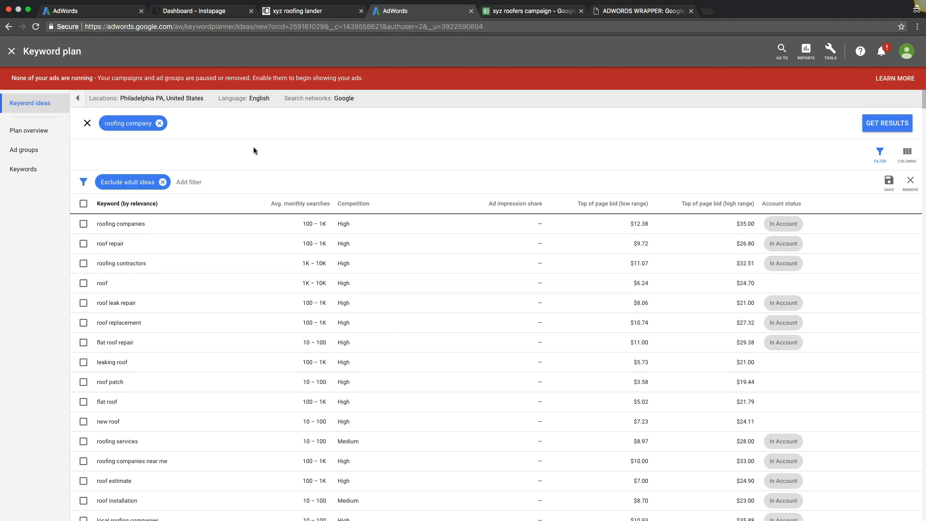
scroll(278, 225, "down", 2)
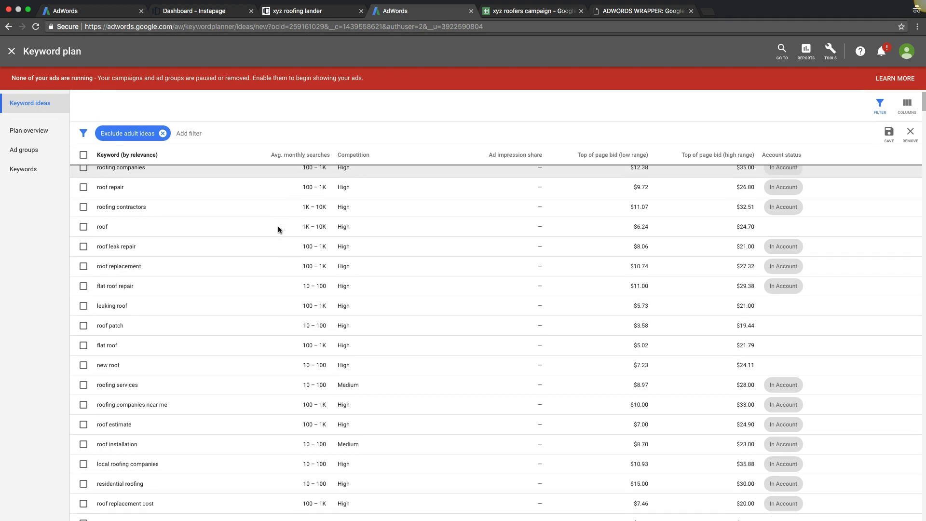
scroll(278, 226, "up", 3)
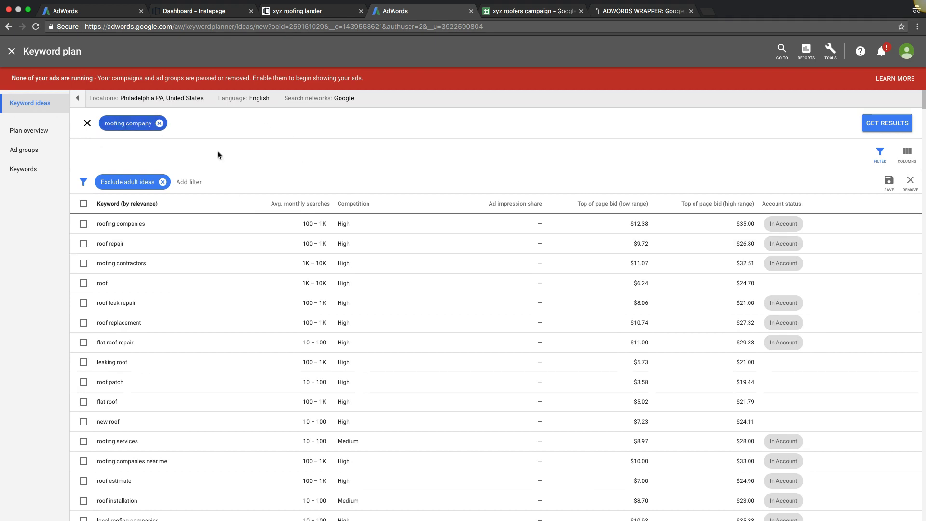
- Review the keyword ideas for roofing company for irrelevant search terms and copy the word temporary from temporary roof repair
scroll(307, 264, "down", 4)
scroll(306, 264, "down", 5)
scroll(307, 264, "down", 2)
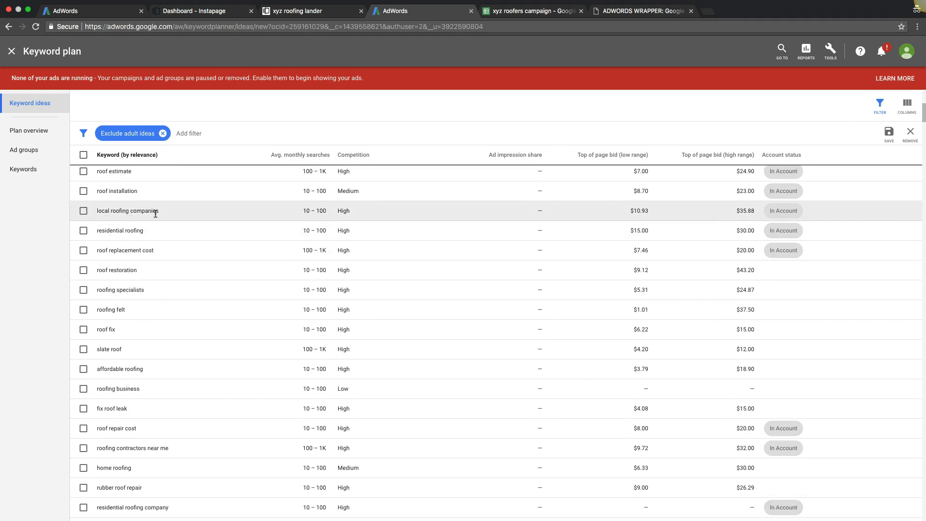
scroll(252, 257, "down", 2)
scroll(252, 259, "down", 3)
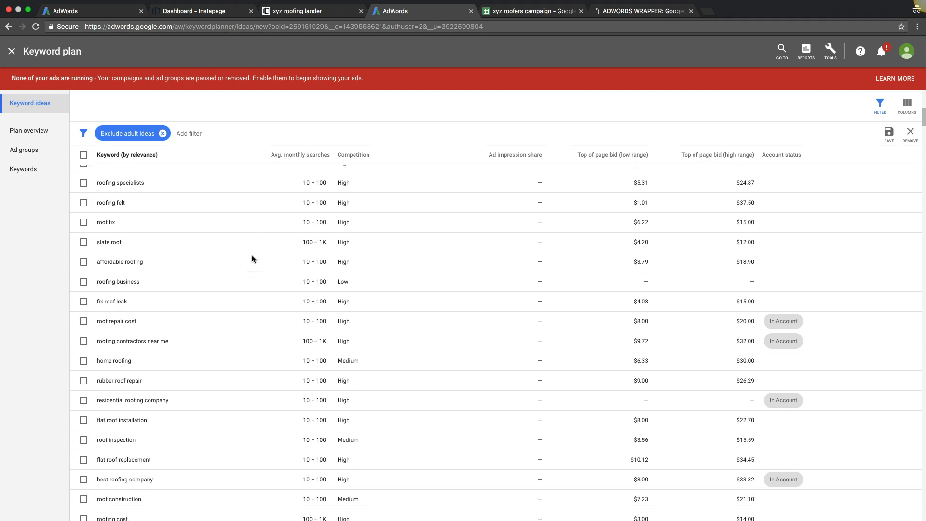
scroll(171, 255, "down", 3)
scroll(171, 254, "down", 2)
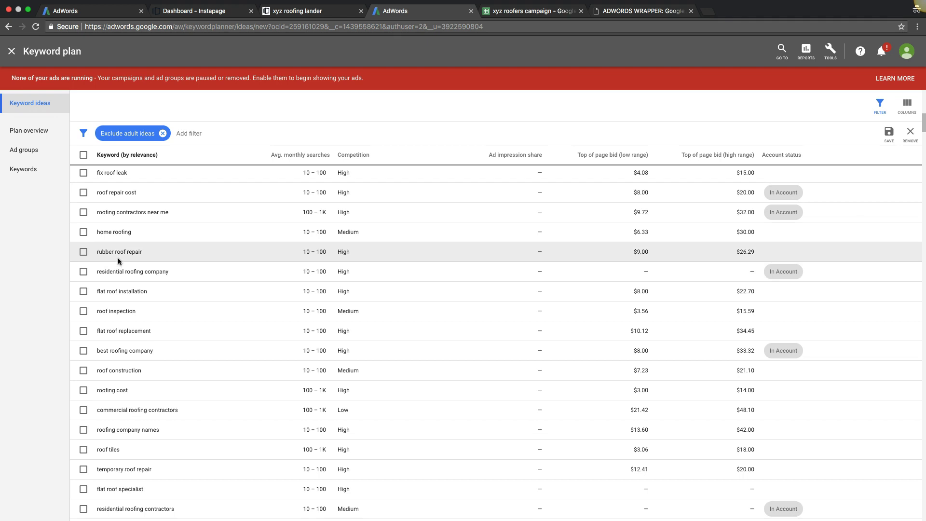
scroll(210, 244, "down", 5)
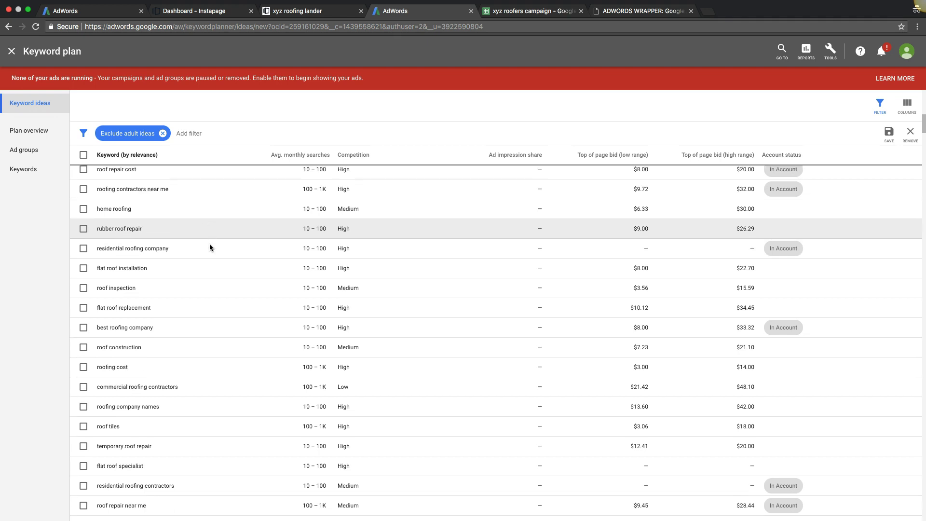
scroll(210, 244, "down", 4)
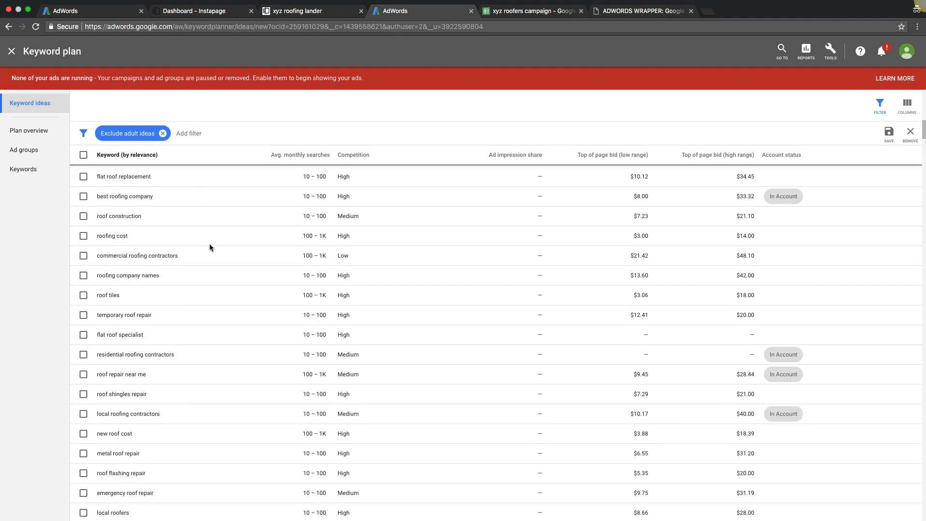
left_click_drag(125, 273, 97, 275)
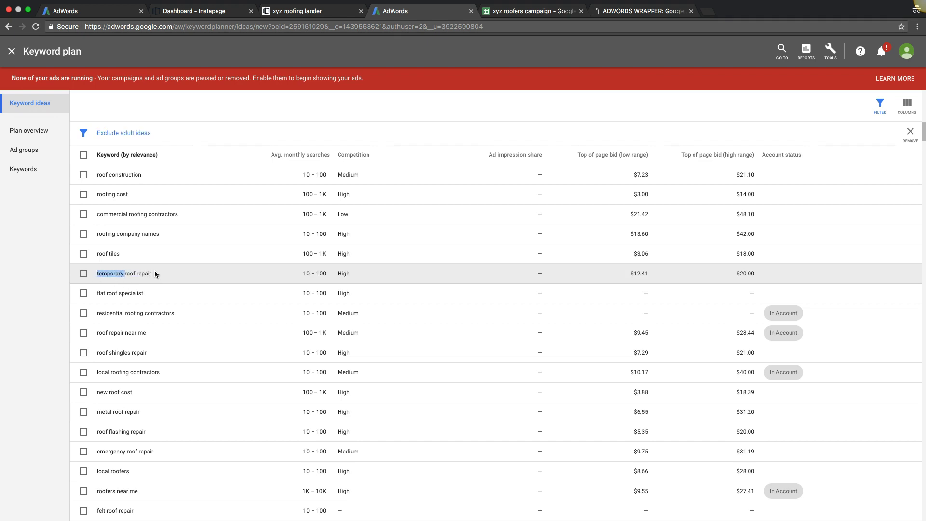
scroll(155, 273, "up", 20)
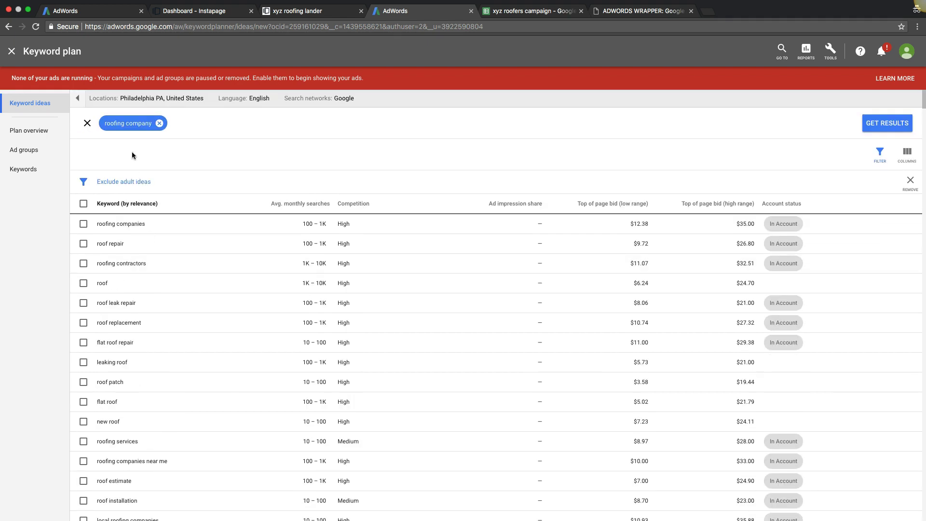
scroll(188, 294, "down", 10)
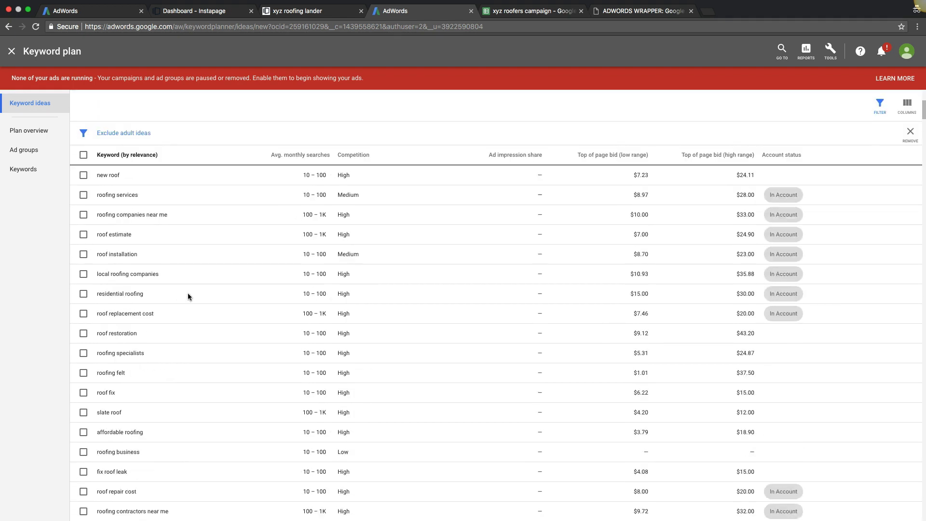
scroll(188, 297, "down", 6)
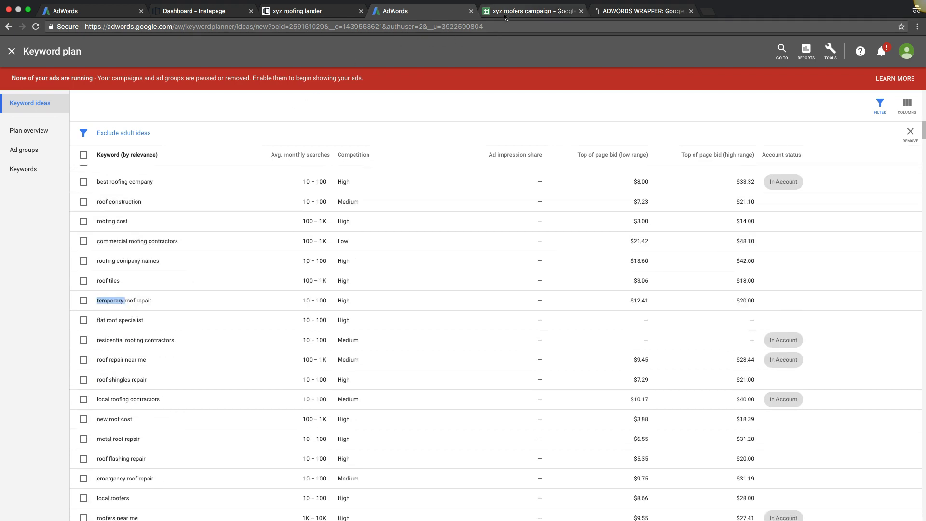
- In the xyz roofers campaign spreadsheet, start a widened column H headed negative keywords and enter temporary in H3
left_click(533, 10)
left_click(545, 114)
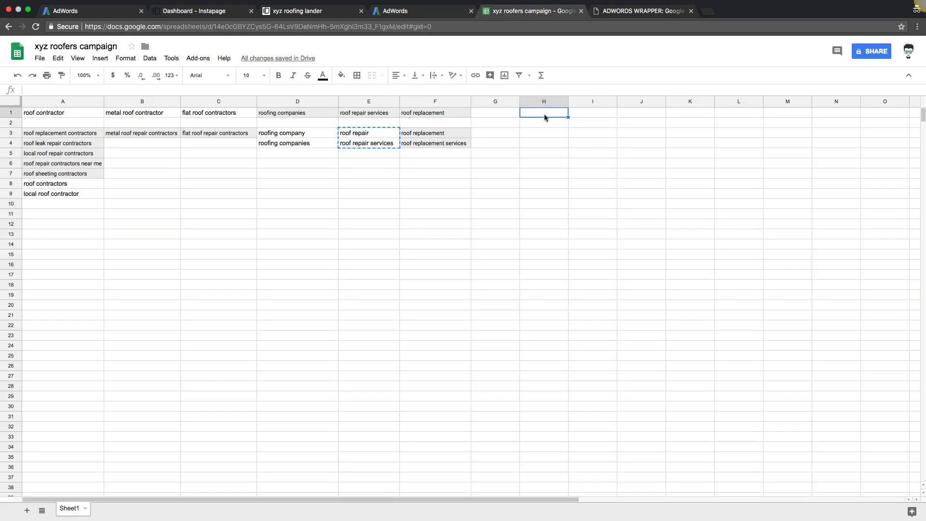
type("negative keywords")
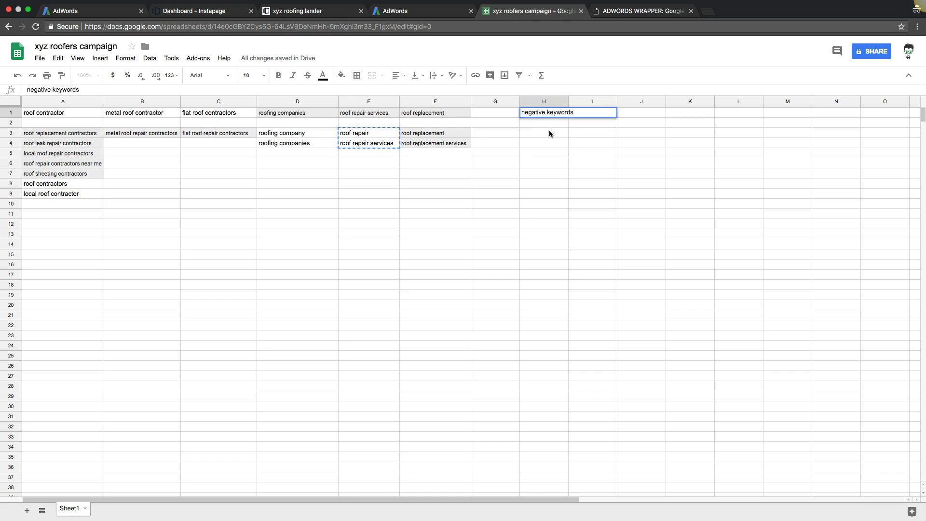
left_click(546, 136)
key("super+v")
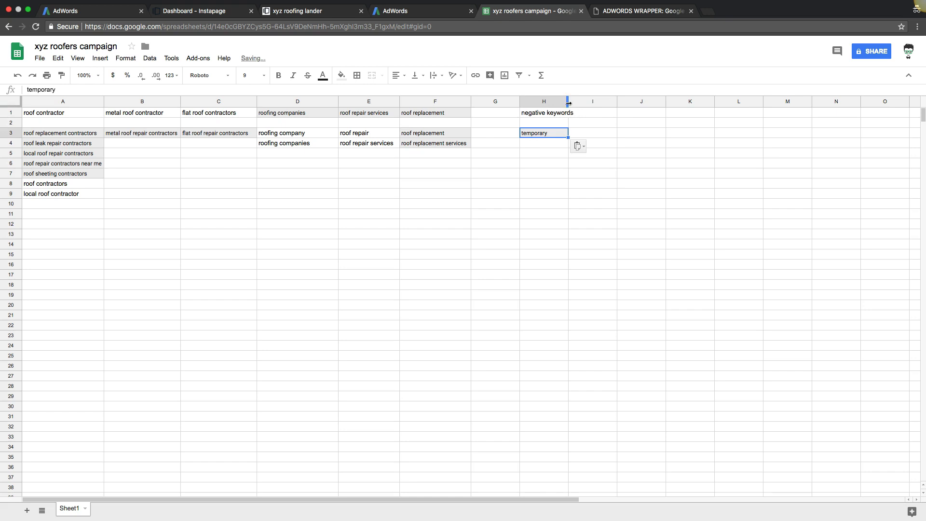
left_click_drag(567, 103, 603, 103)
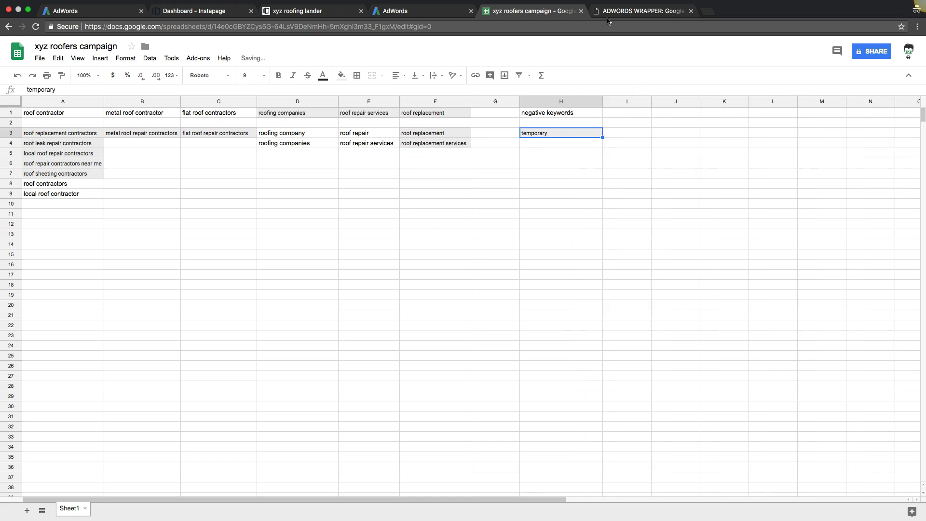
- Copy the word flashing from the roof flashing repair keyword idea into cell H4 of the spreadsheet's negative keywords list
left_click(413, 13)
scroll(275, 264, "down", 2)
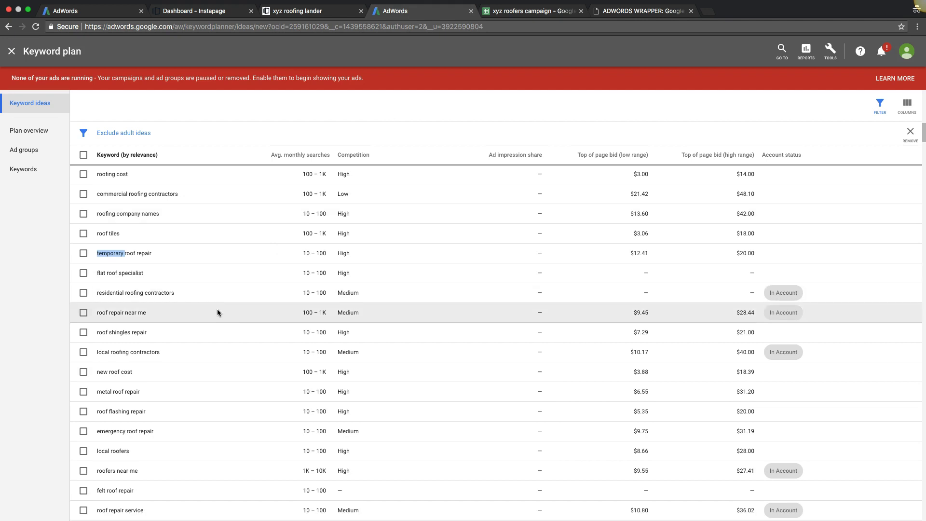
scroll(224, 358, "down", 4)
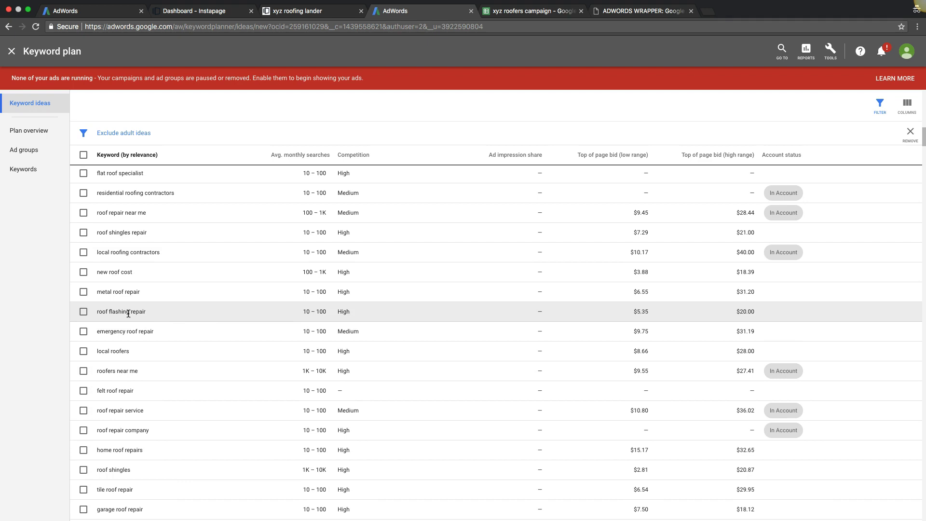
left_click_drag(128, 312, 107, 312)
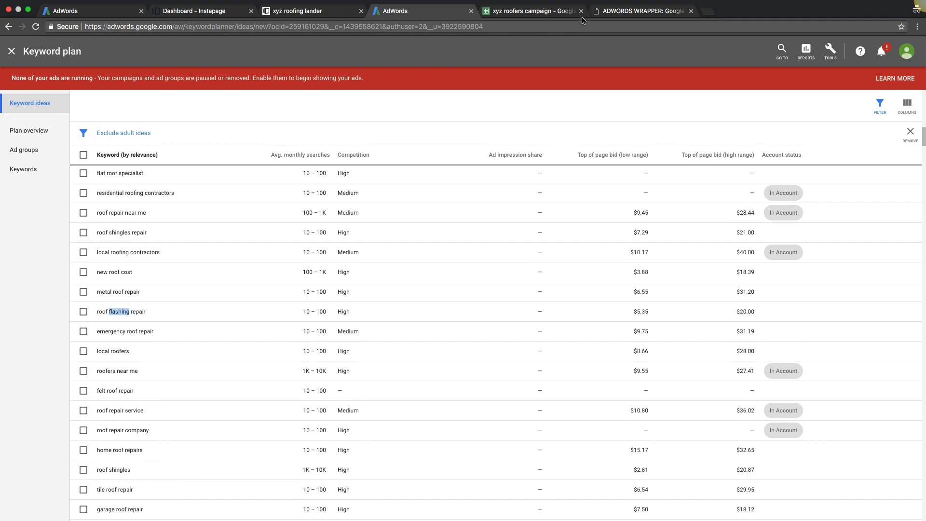
left_click(540, 16)
left_click(565, 146)
key("super+v")
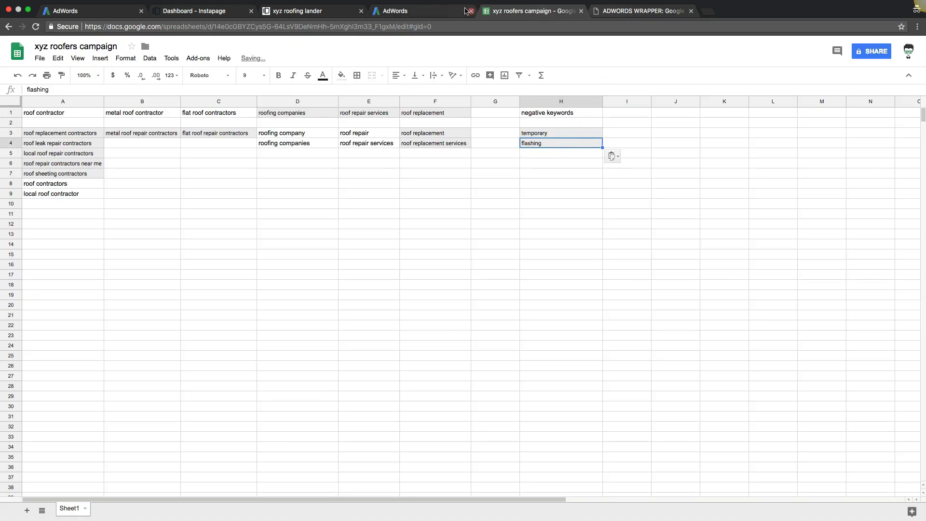
- Copy the word shingles from the roof shingles keyword idea into cell H5 of the negative keywords list
left_click(410, 10)
scroll(220, 321, "down", 5)
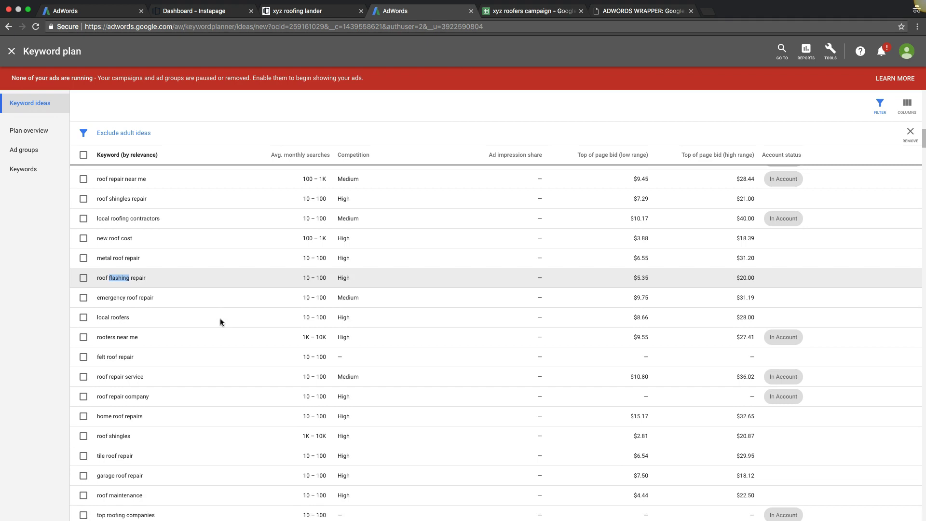
scroll(220, 322, "down", 1)
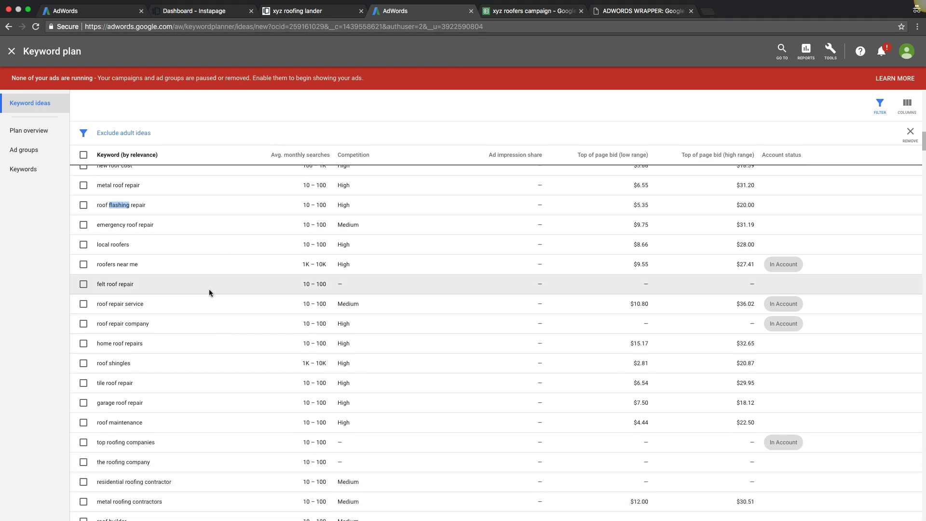
scroll(209, 290, "down", 4)
scroll(209, 293, "down", 1)
left_click_drag(131, 257, 111, 256)
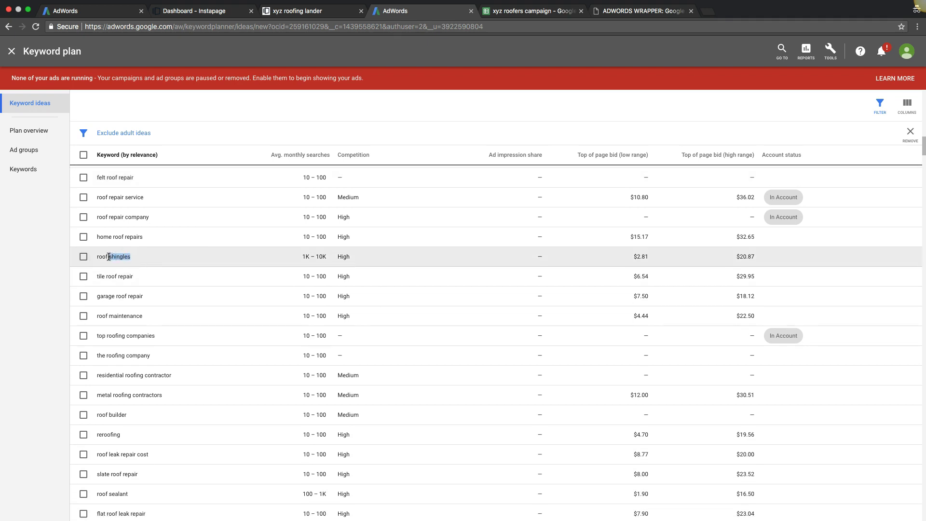
left_click(565, 11)
left_click(535, 155)
key("ctrl+v")
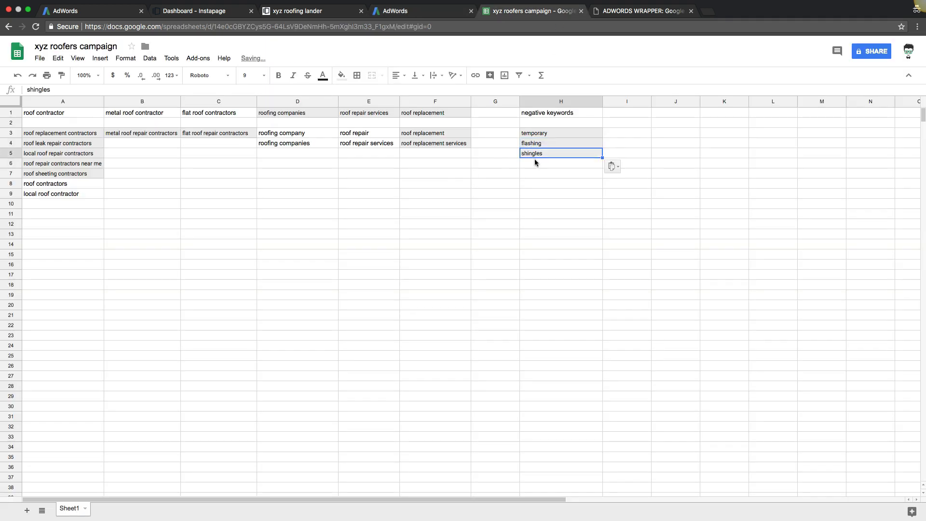
- Find the roof sealant keyword idea and copy the word sealant into cell H6 of the negative keywords list
left_click(535, 162)
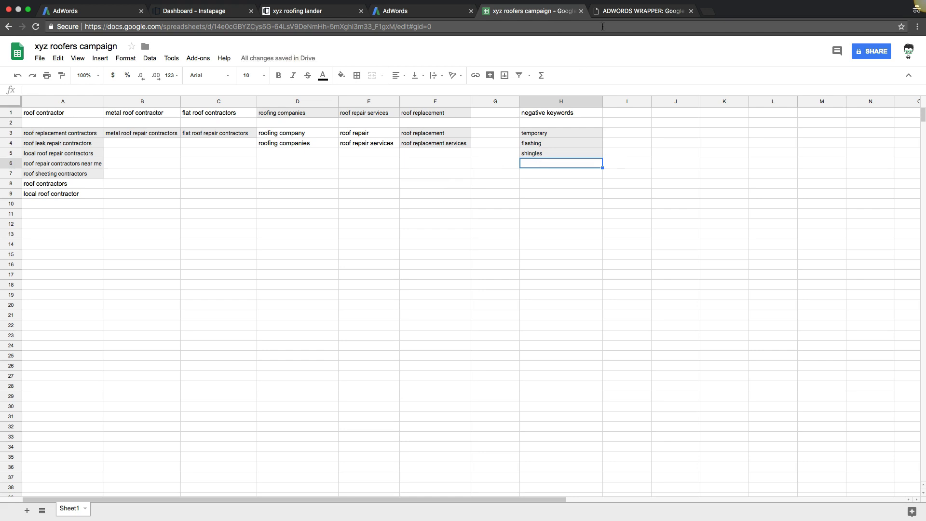
left_click(641, 10)
left_click(546, 12)
left_click(451, 12)
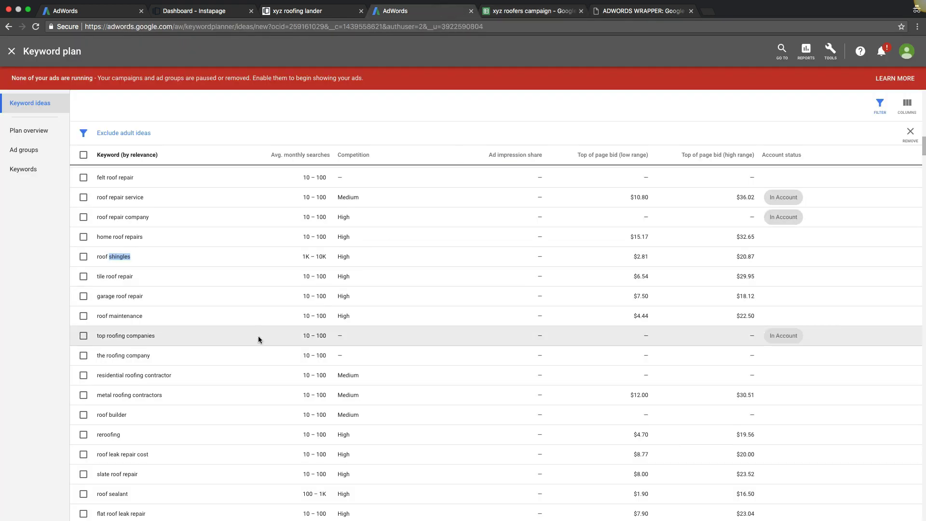
scroll(179, 313, "down", 2)
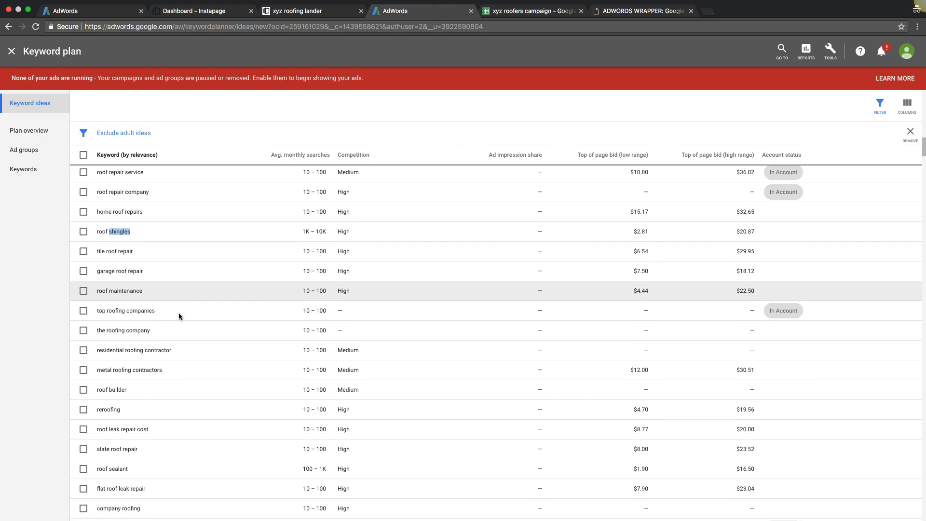
scroll(178, 317, "down", 3)
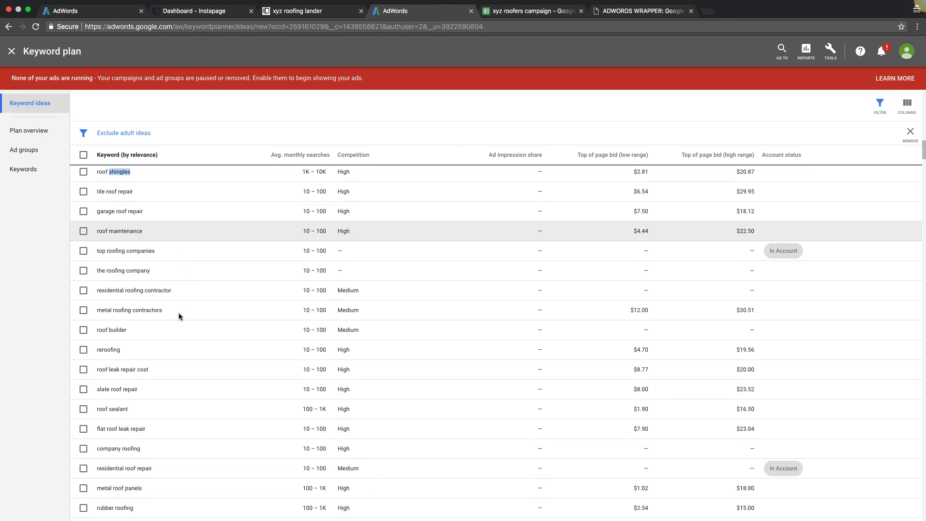
scroll(178, 316, "down", 2)
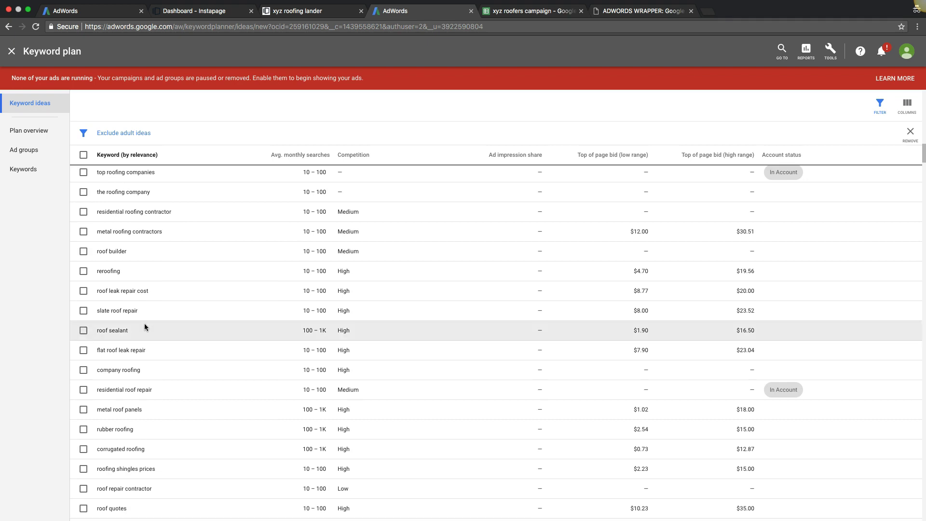
left_click_drag(129, 331, 110, 331)
key("super+c")
left_click(513, 15)
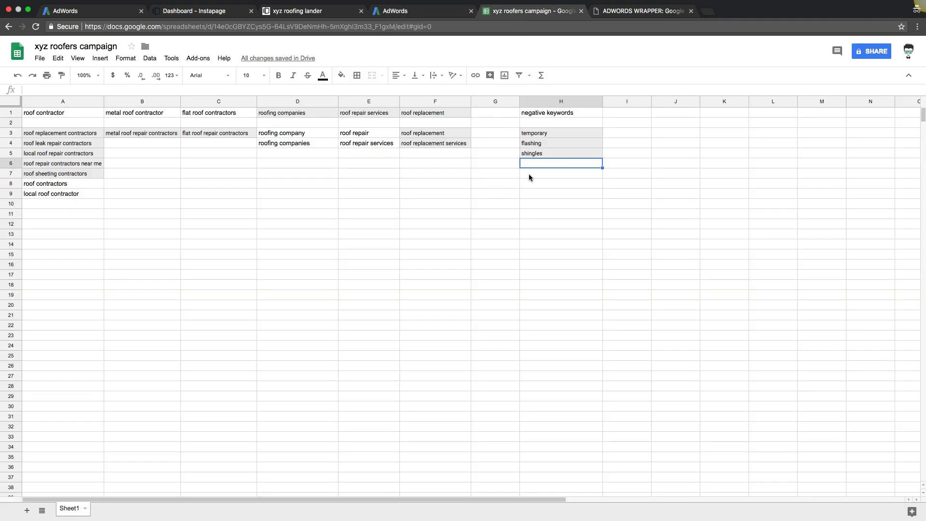
key("super+v")
key("Down")
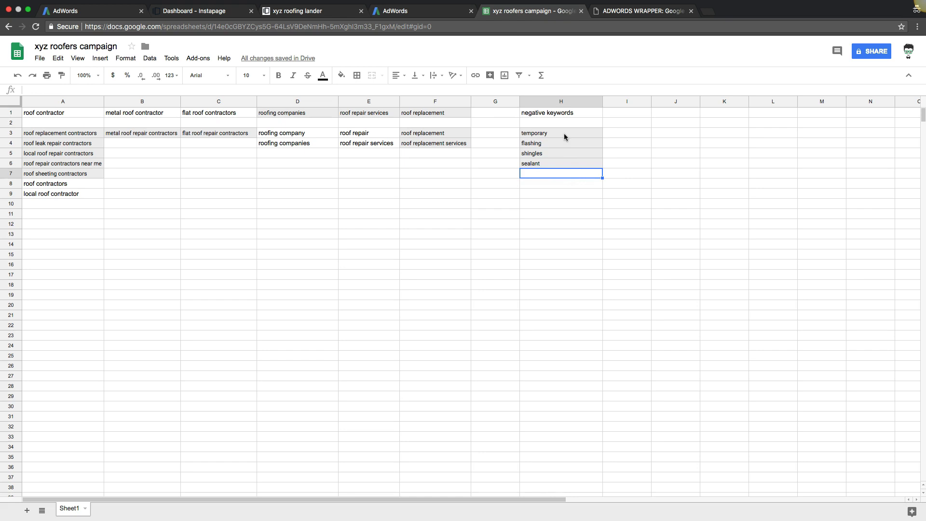
- Copy temporary, flashing, shingles and sealant from the spreadsheet and save them as campaign-level negative keywords for XYZ Roofers INC
left_click_drag(545, 132, 551, 166)
key("super+c")
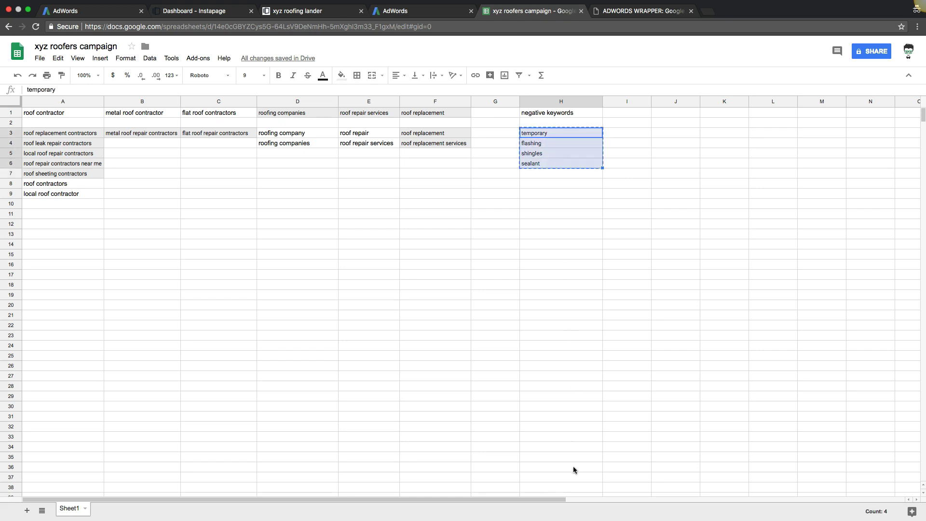
left_click(99, 13)
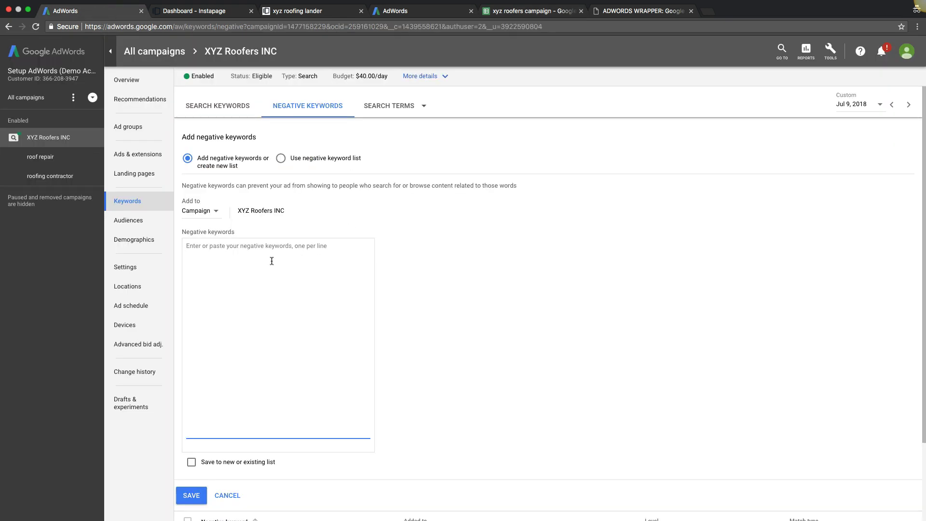
key("super+v")
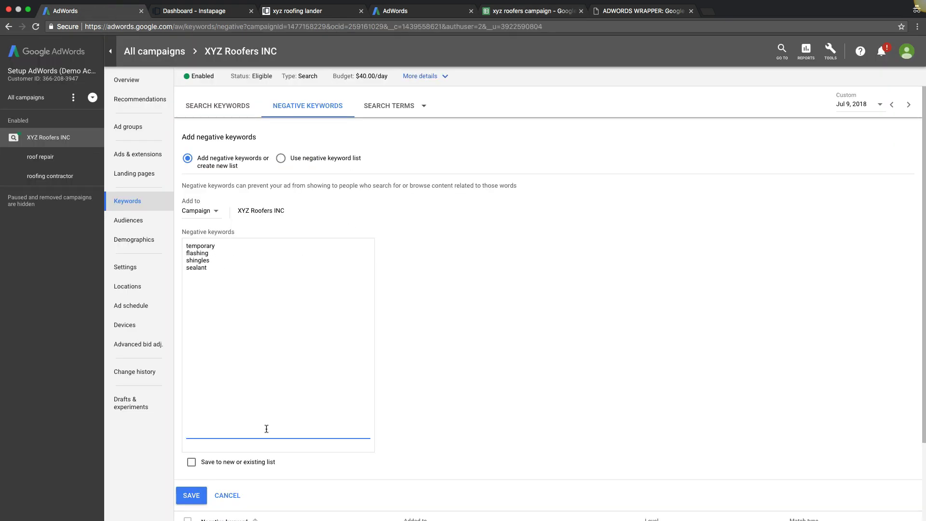
left_click(192, 496)
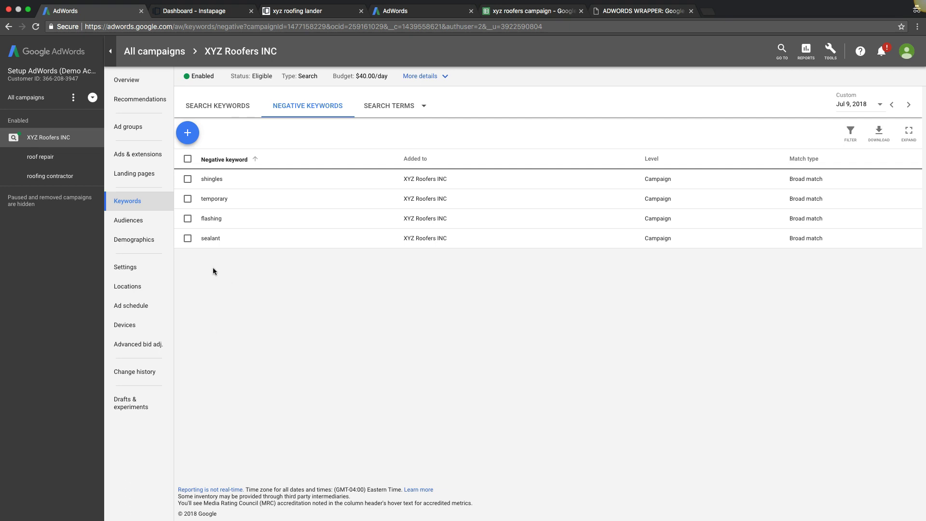
- Look over the XYZ Roofers INC campaign's ad groups and ads, and open its list of ad extensions
left_click(143, 126)
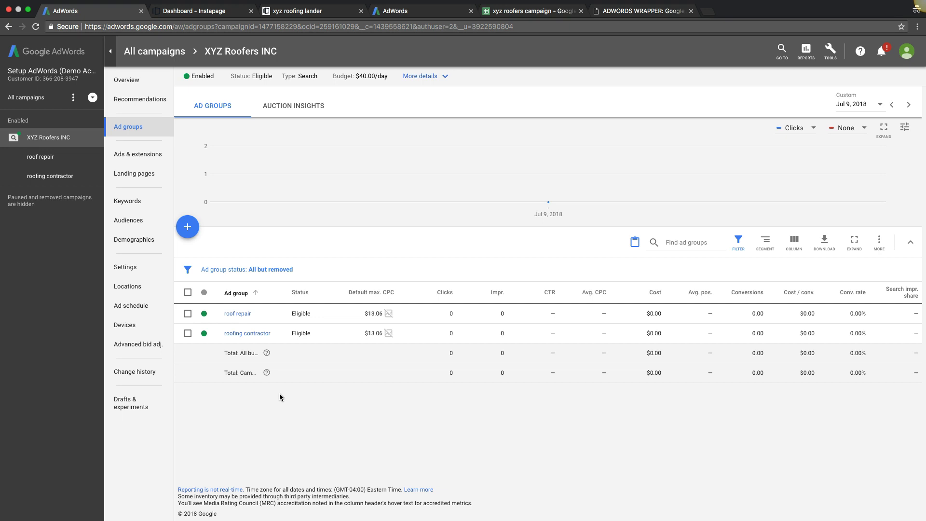
left_click(128, 155)
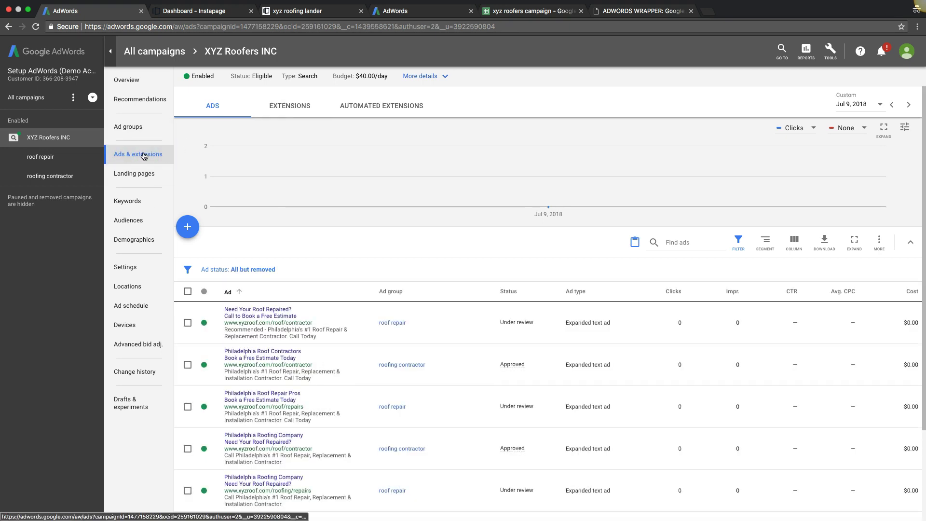
left_click(285, 108)
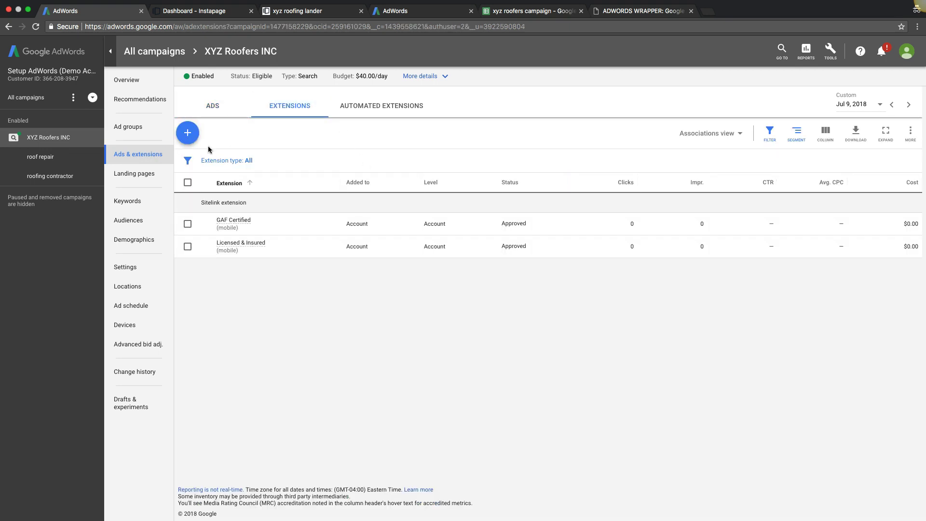
- Remove the GAF Certified and Licensed & Insured sitelink extensions from the extensions list
left_click(187, 182)
left_click(256, 133)
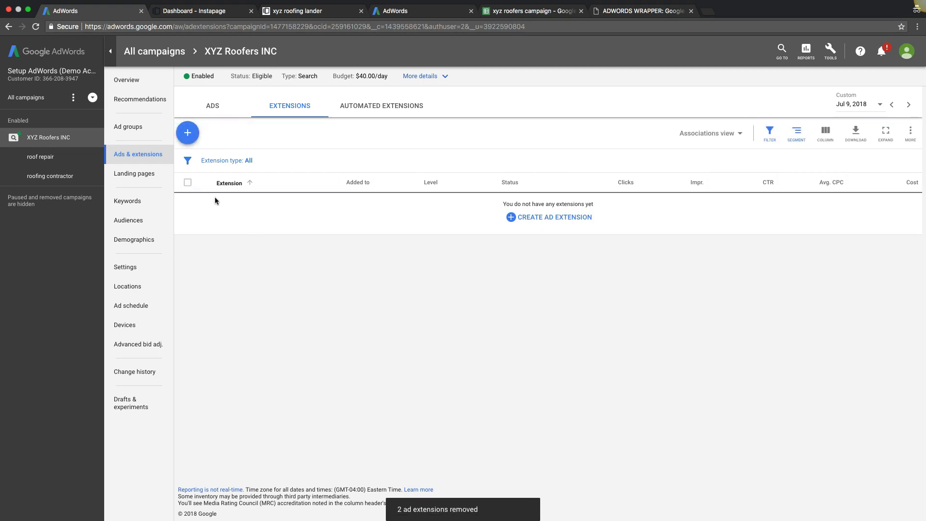
- Examine the new sitelink extension form for this campaign with its mobile and desktop previews, and cancel it without saving
left_click(187, 133)
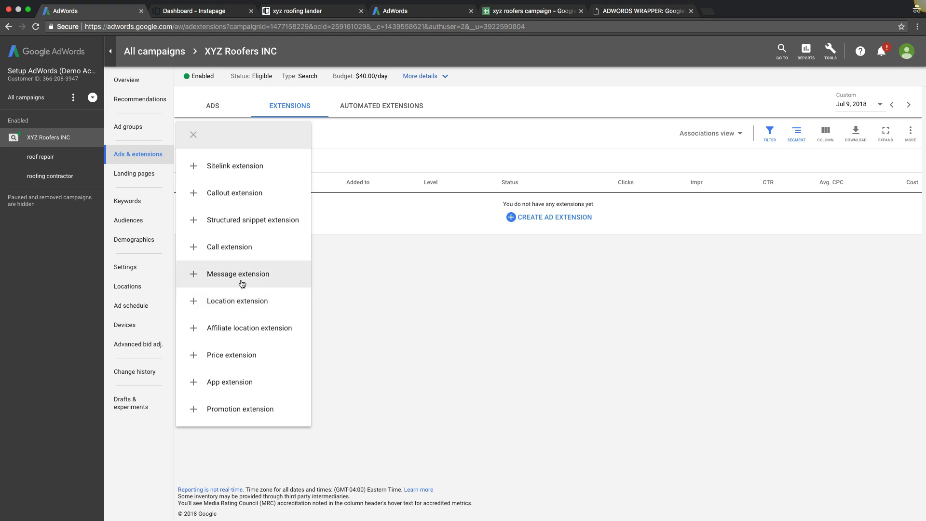
left_click(215, 170)
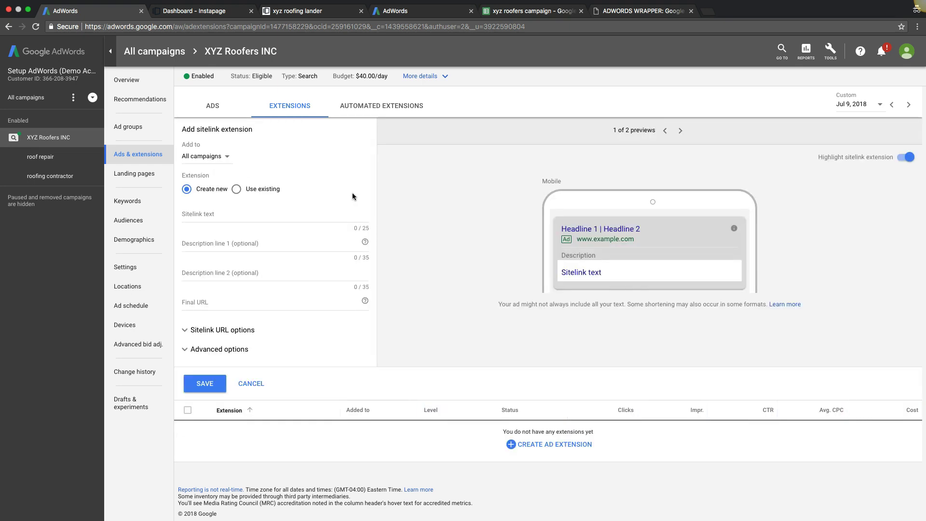
left_click(207, 157)
left_click(207, 182)
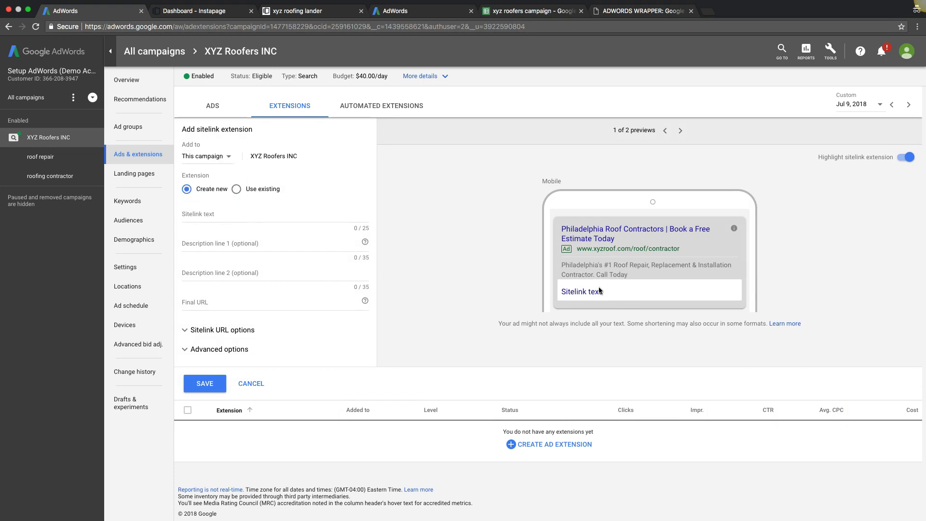
left_click(681, 131)
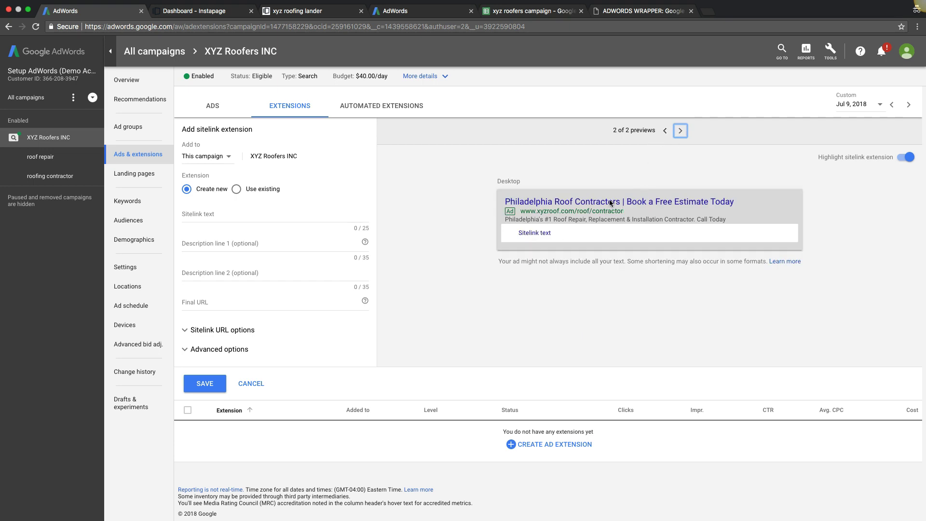
left_click(665, 130)
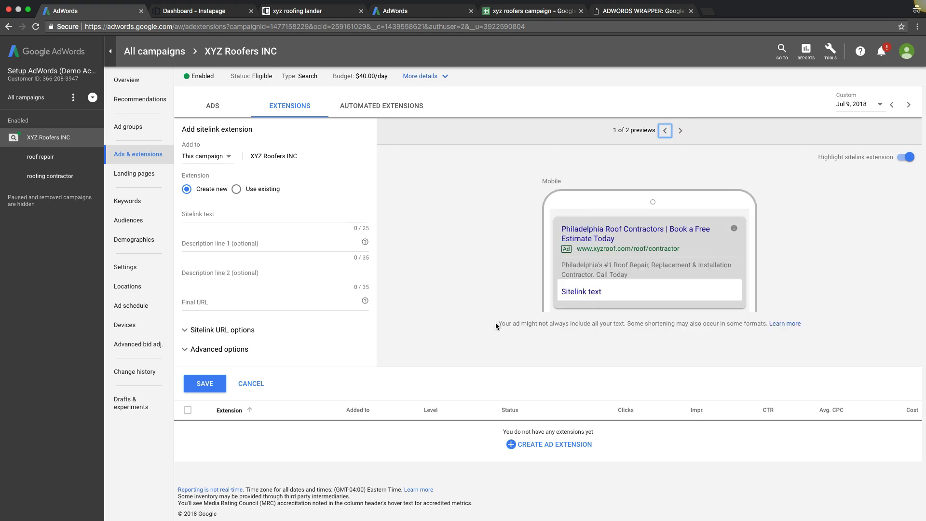
left_click(232, 227)
left_click(226, 235)
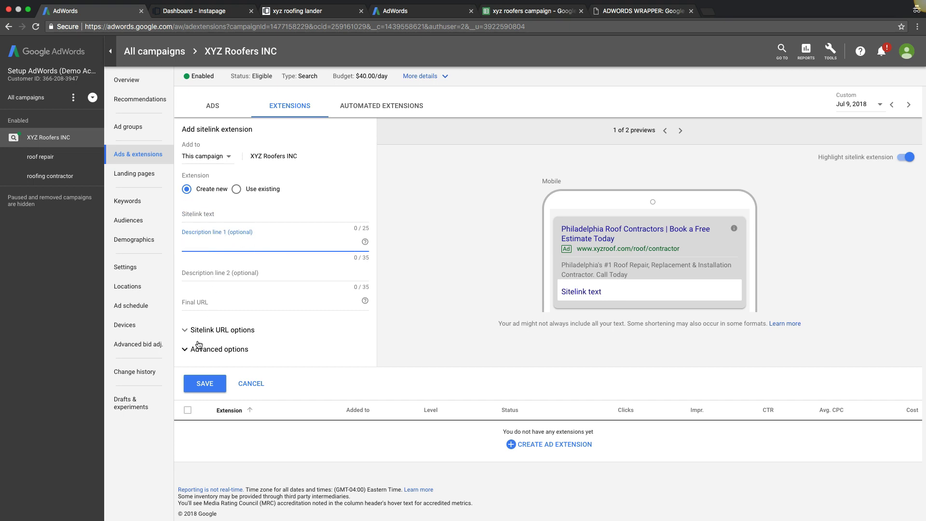
left_click(251, 384)
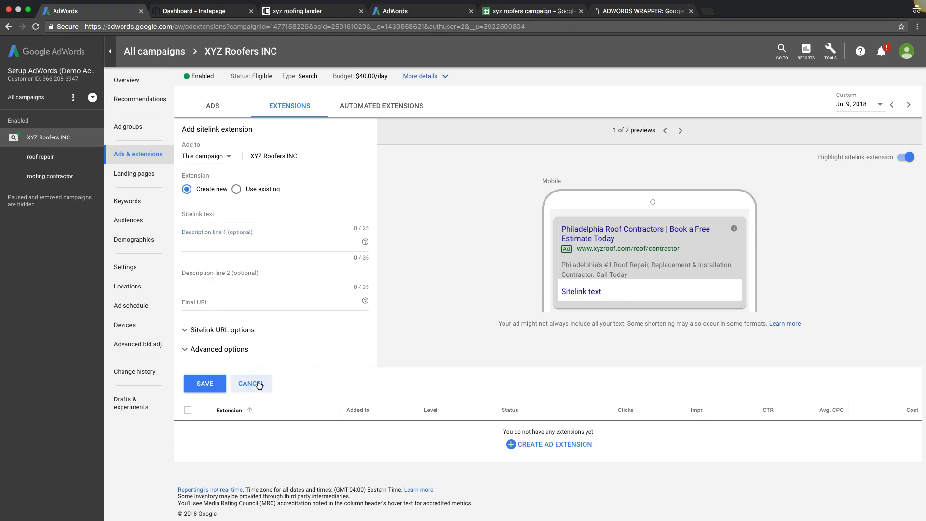
- Examine the new callout extension form at the campaign level and cancel it without saving
left_click(193, 142)
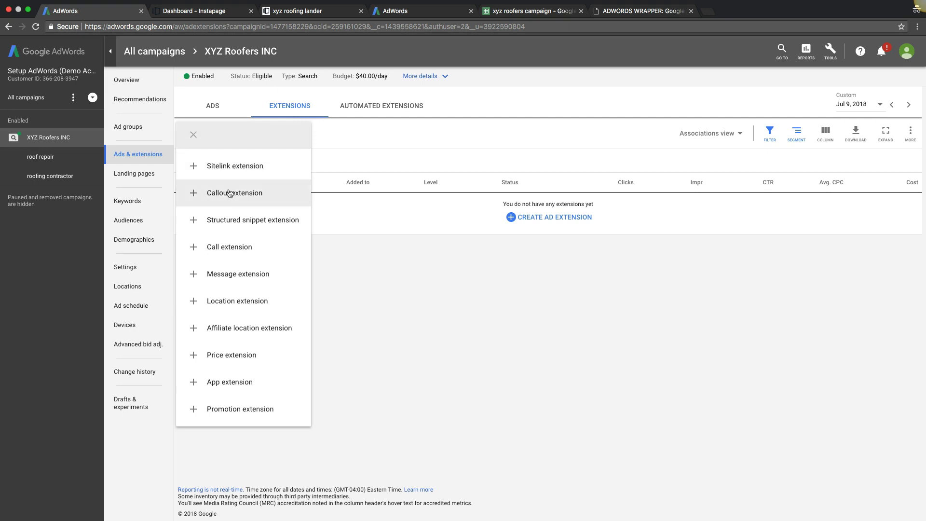
left_click(229, 192)
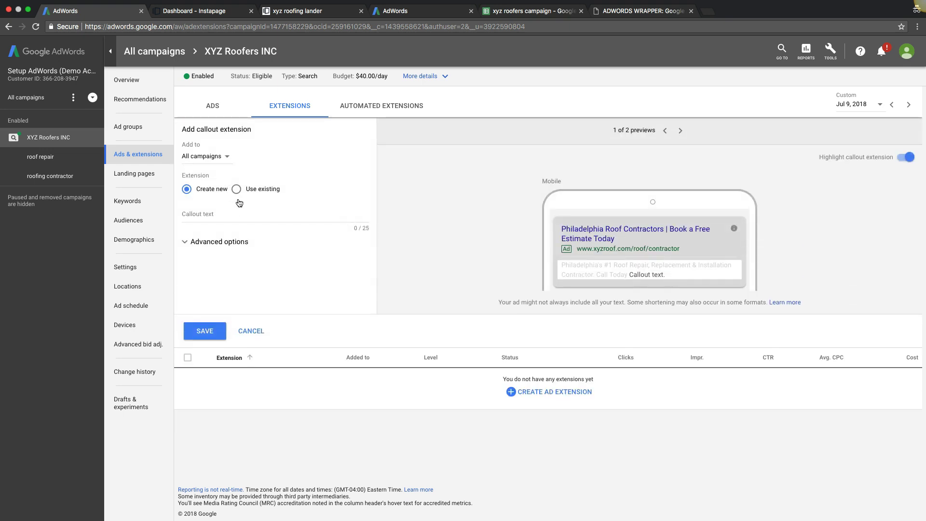
left_click(210, 156)
left_click(211, 185)
left_click(244, 332)
- Examine the new call extension form's phone number, call reporting and Mobile device preference settings, and cancel it without saving
left_click(188, 132)
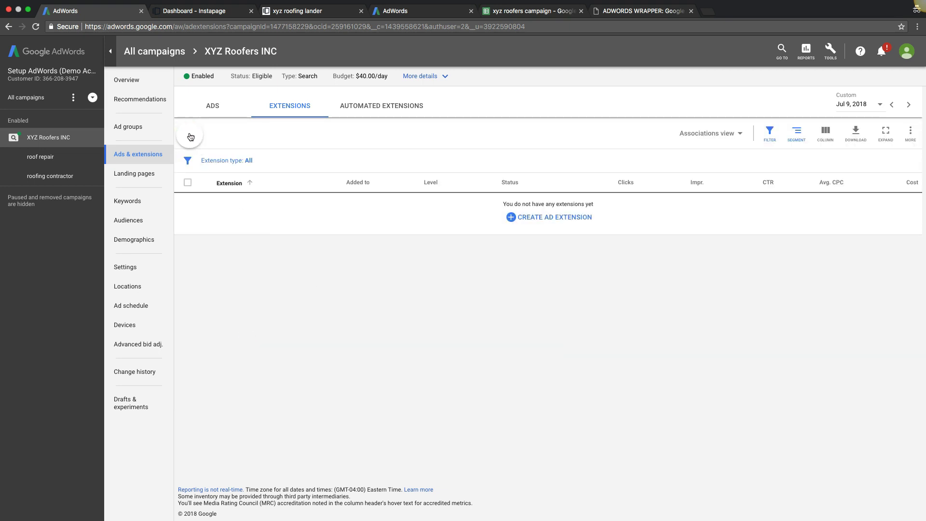
left_click(231, 250)
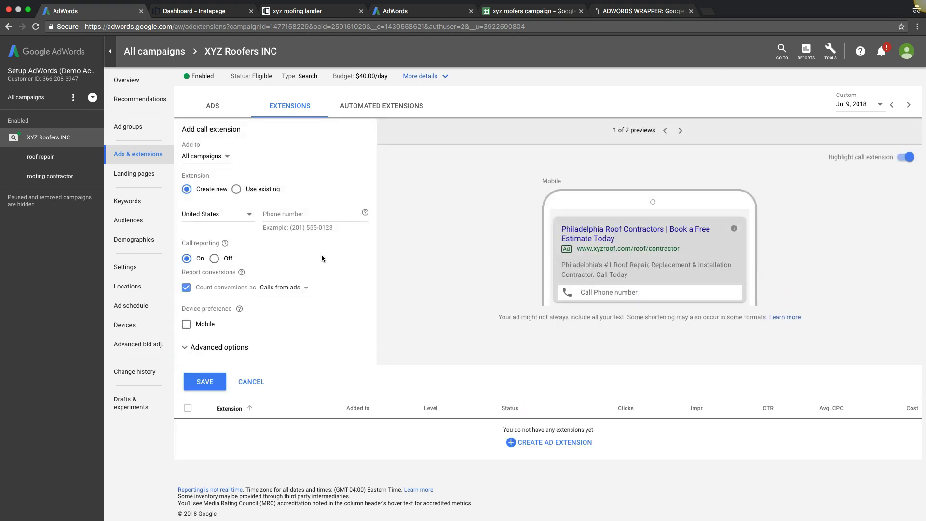
left_click(289, 214)
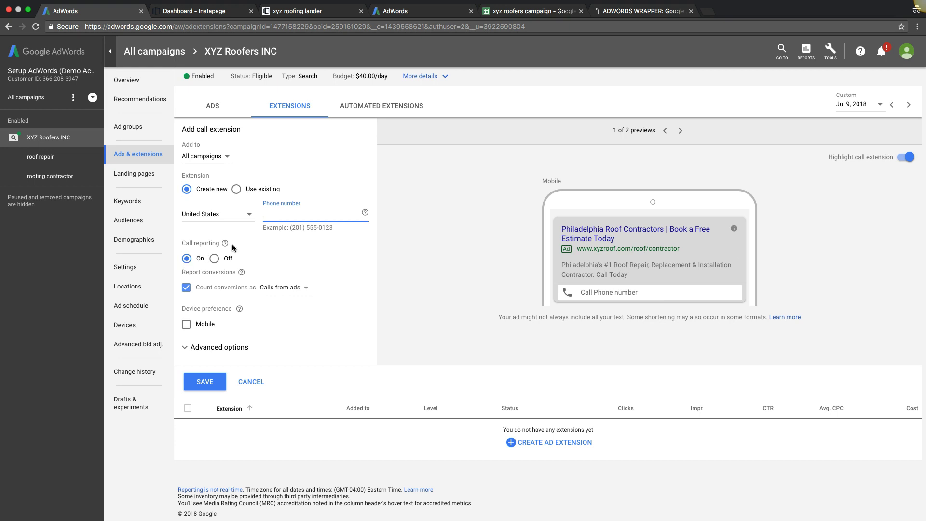
mouse_move(227, 247)
left_click(187, 324)
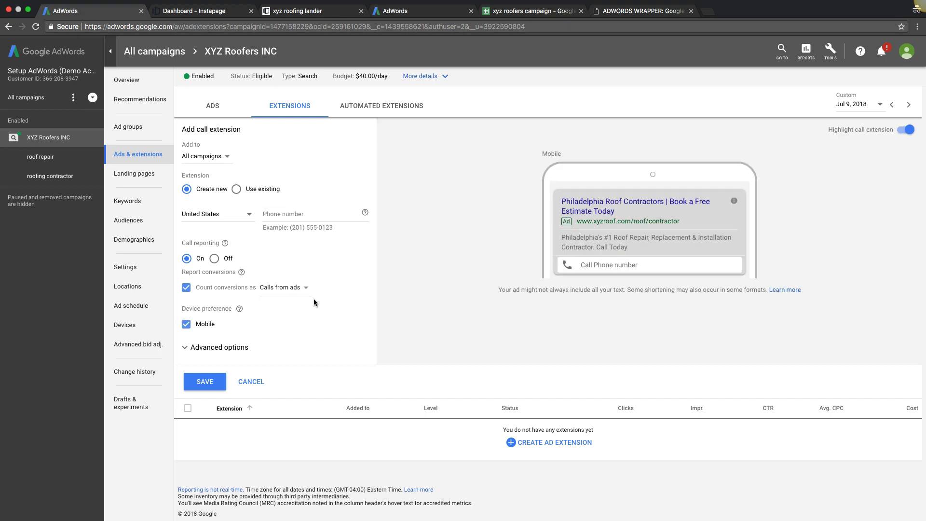
left_click(250, 382)
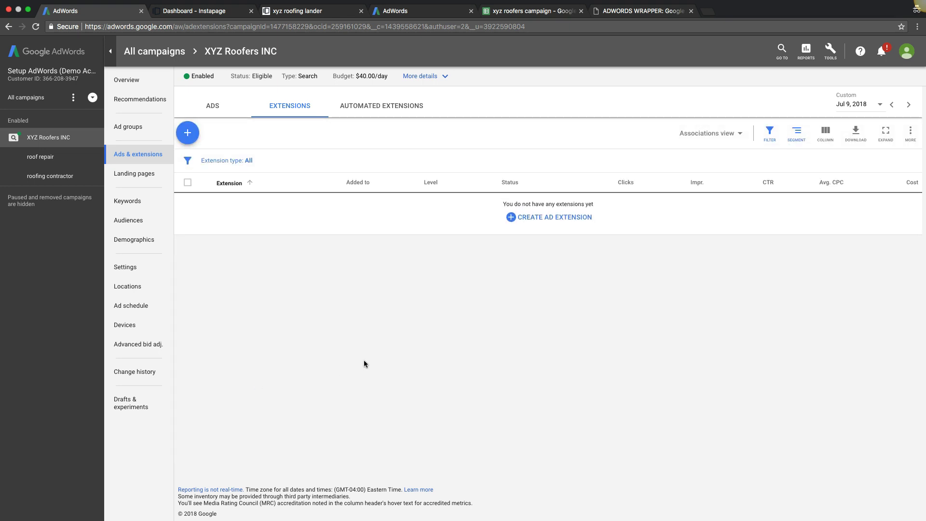
- Examine the setup forms for a location extension and a message extension, cancelling each without saving
left_click(187, 133)
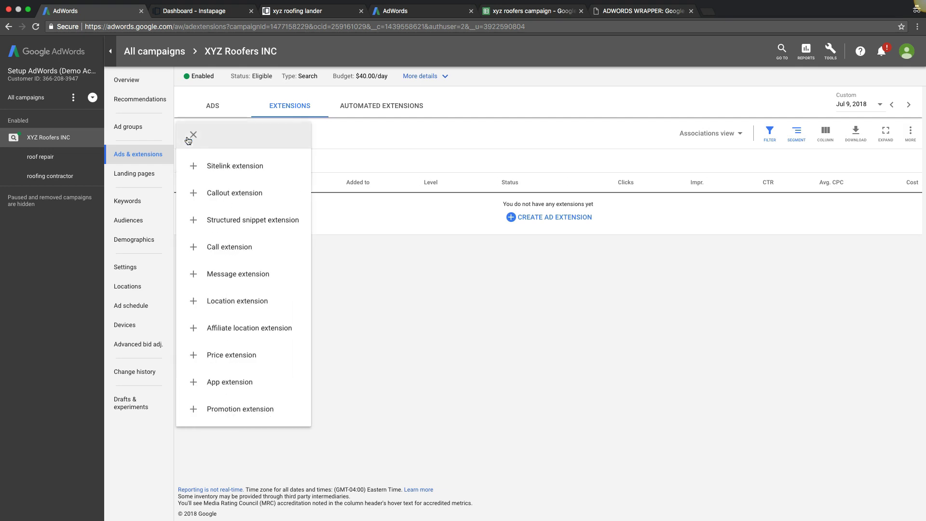
left_click(232, 297)
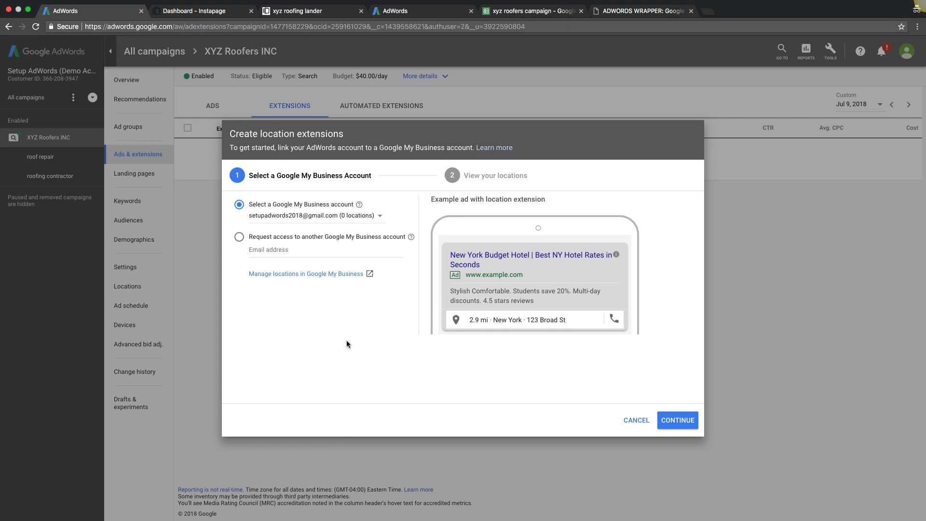
left_click(636, 421)
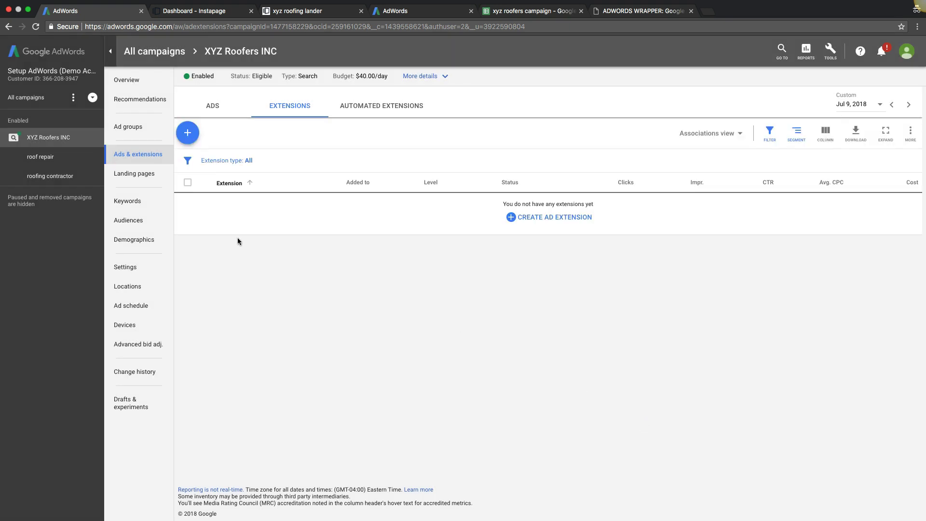
left_click(187, 131)
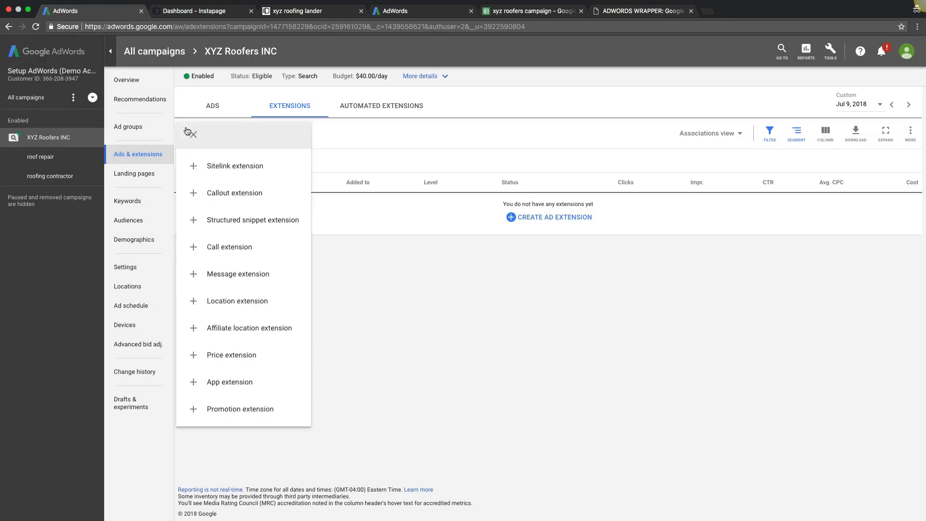
left_click(225, 282)
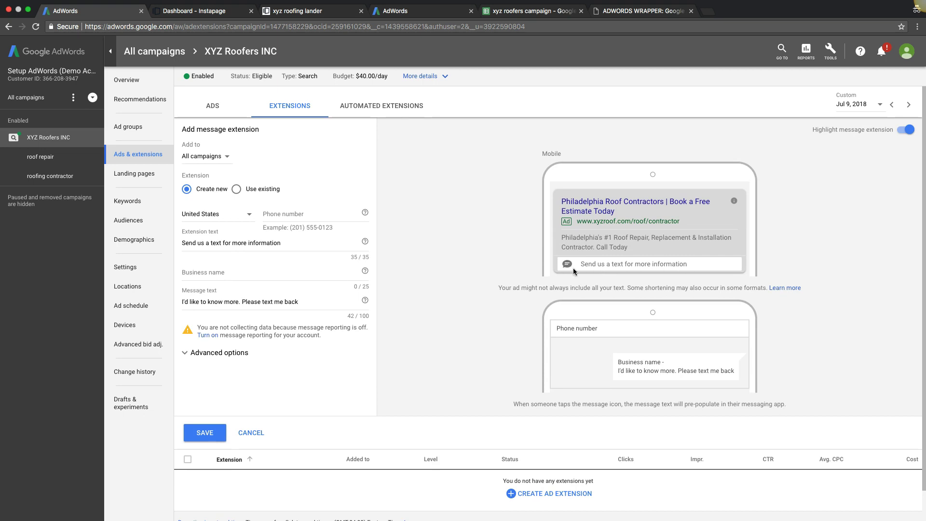
left_click(251, 433)
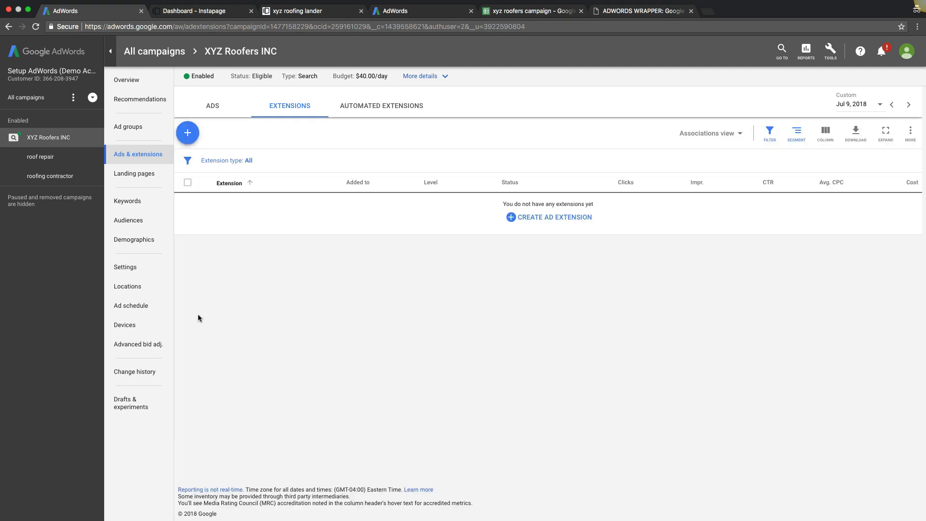
- Review the search keywords of the roof repair ad group and return to the campaign's ad groups list
left_click(128, 129)
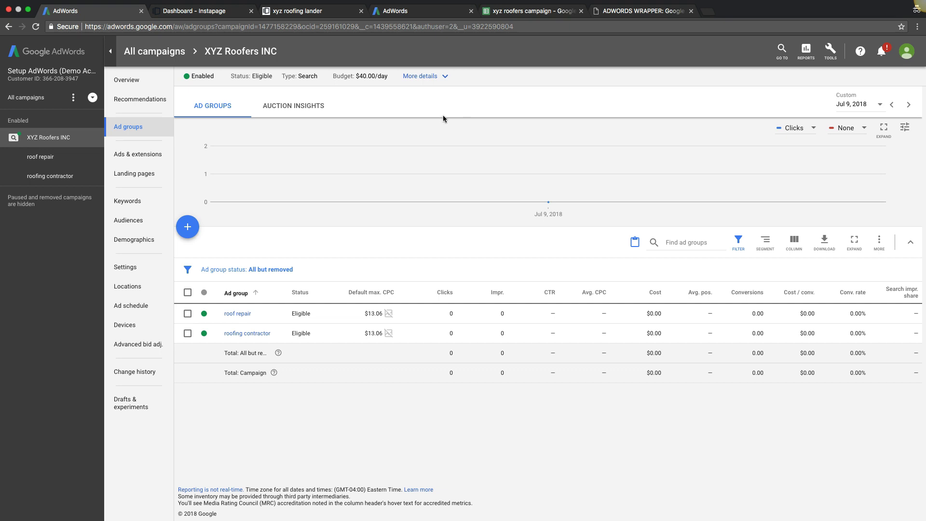
left_click(238, 314)
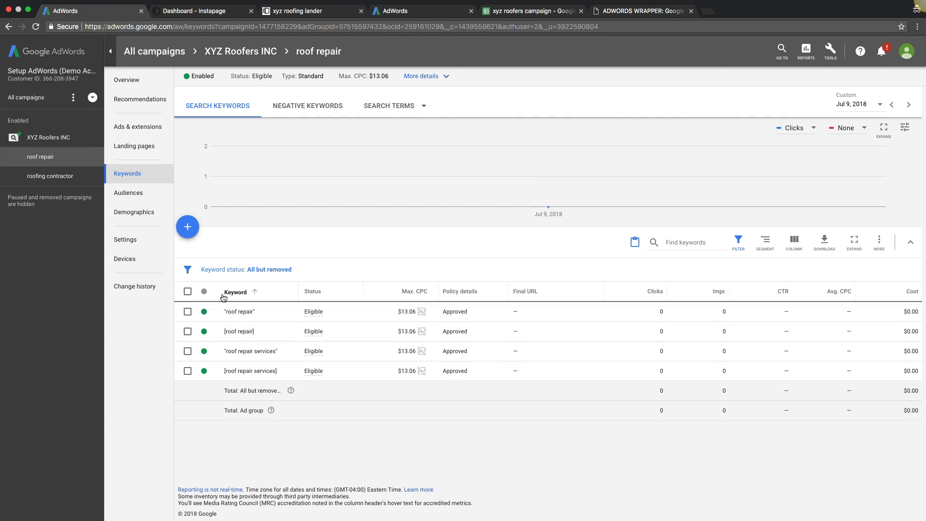
left_click(24, 140)
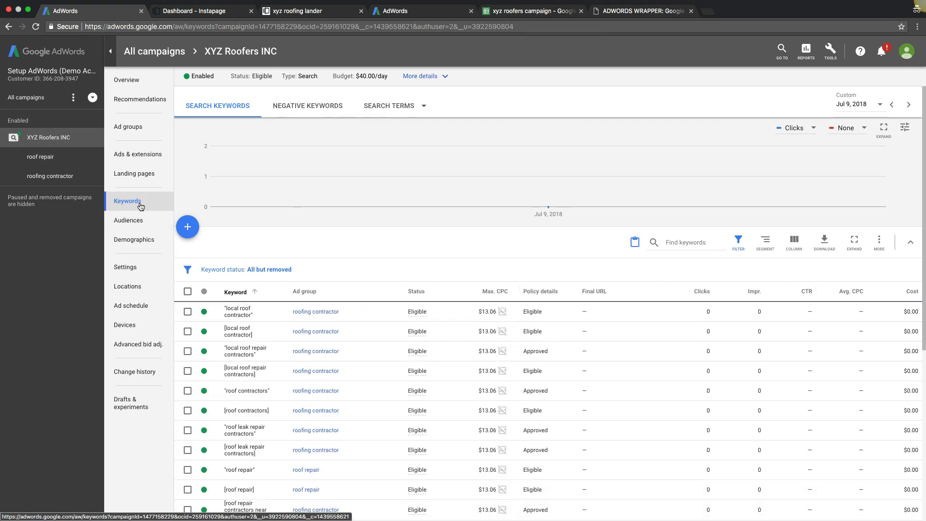
left_click(132, 136)
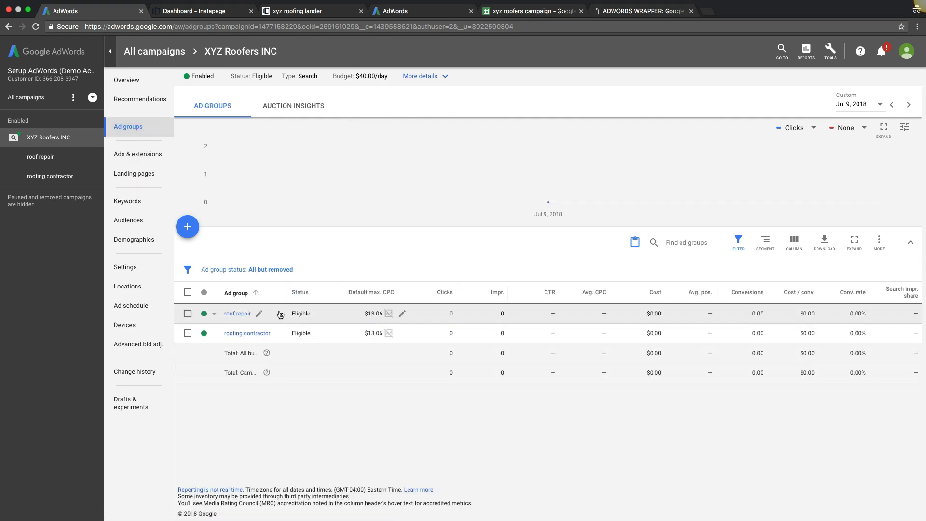
- Review all search keywords in the roofing contractor ad group and return to the ad groups list of XYZ Roofers INC
left_click(247, 333)
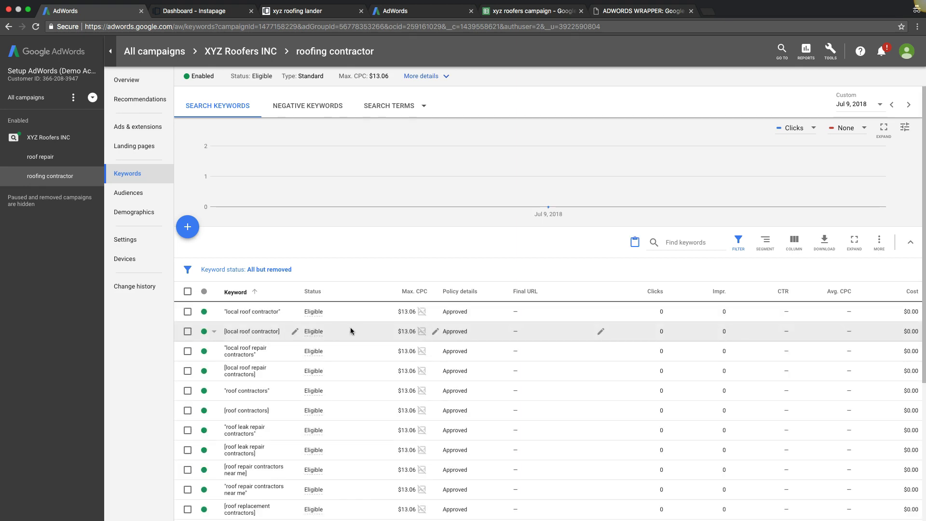
scroll(350, 331, "down", 1)
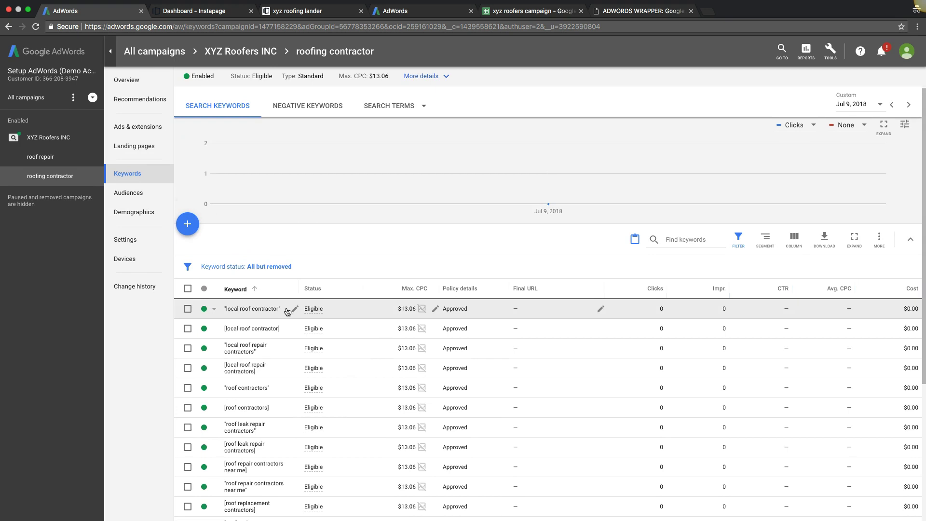
scroll(288, 313, "down", 2)
scroll(280, 318, "down", 3)
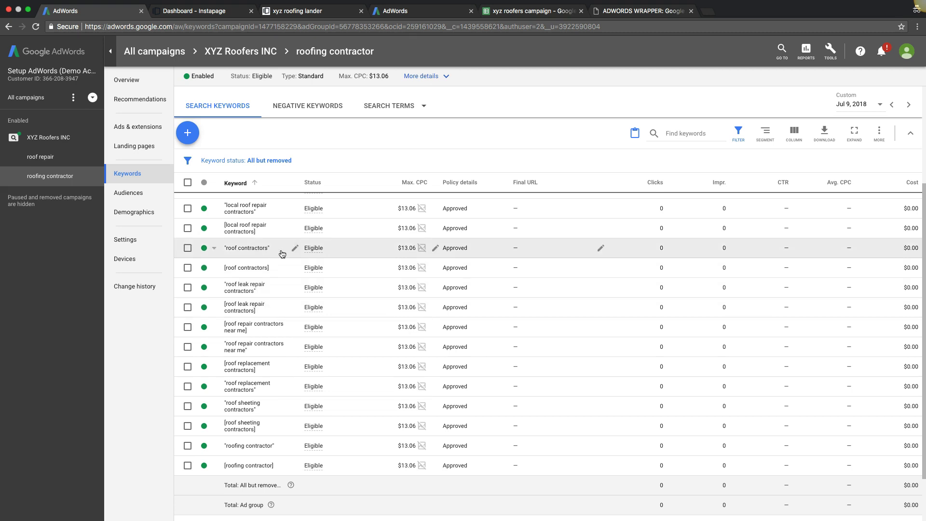
scroll(283, 254, "up", 5)
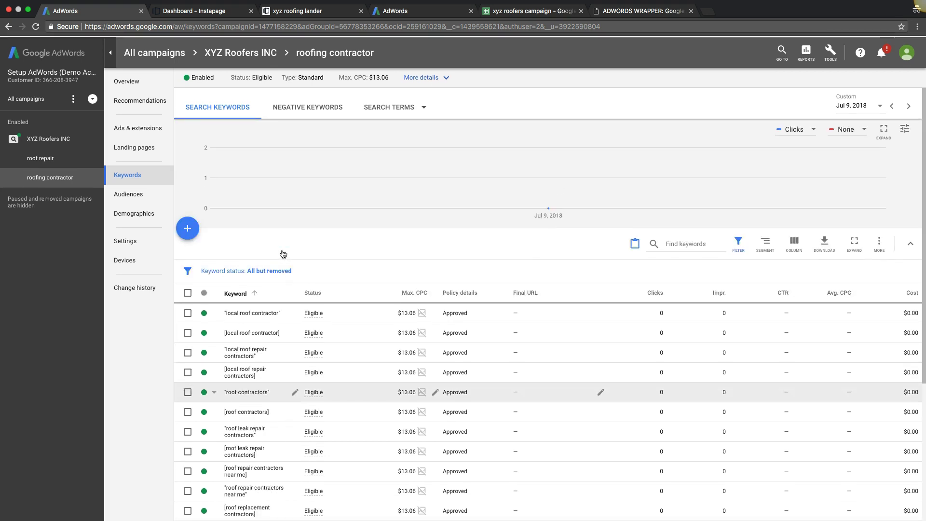
left_click(48, 137)
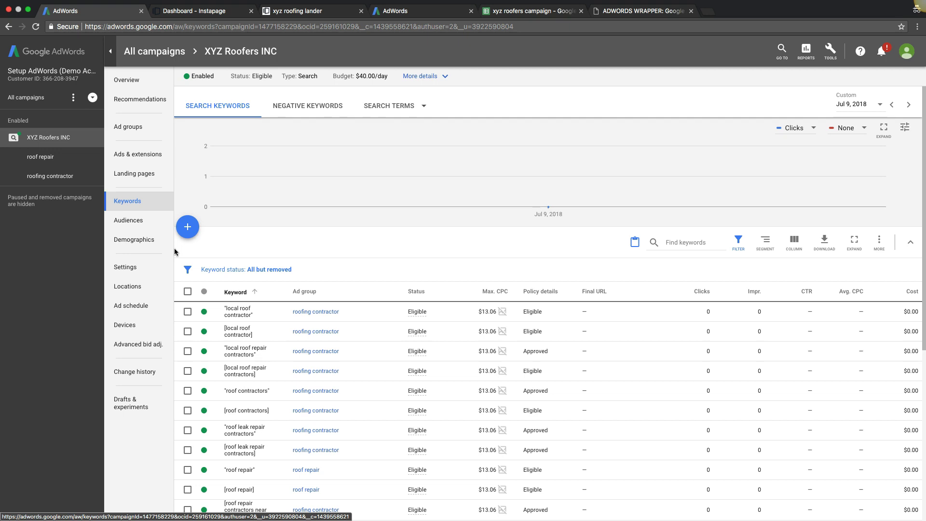
left_click(131, 131)
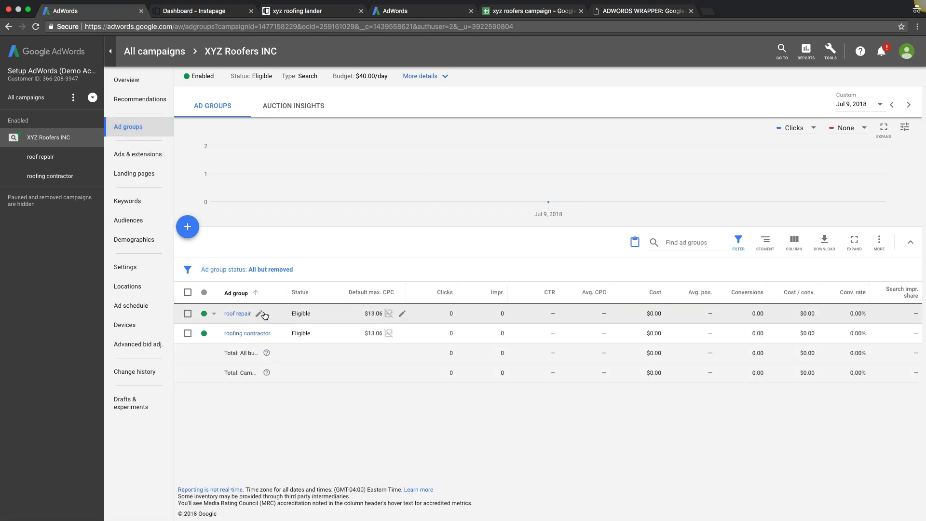